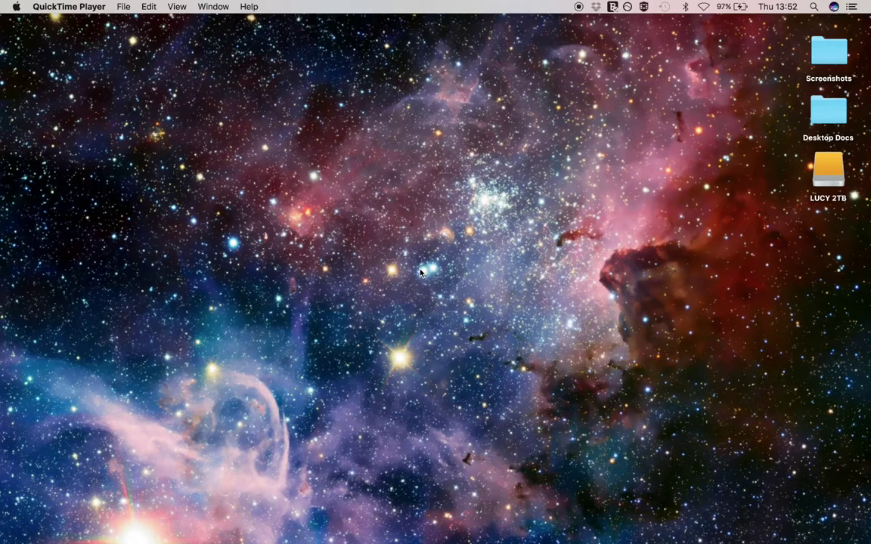
Step: Switch to Final Cut Pro and return the playhead to the start of the Aerial Solo timeline
key("ctrl+Right")
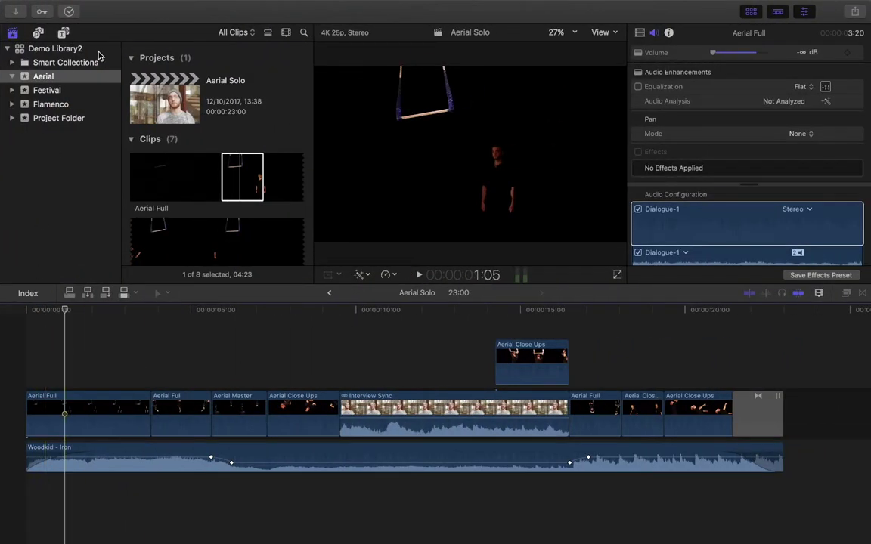
left_click(47, 78)
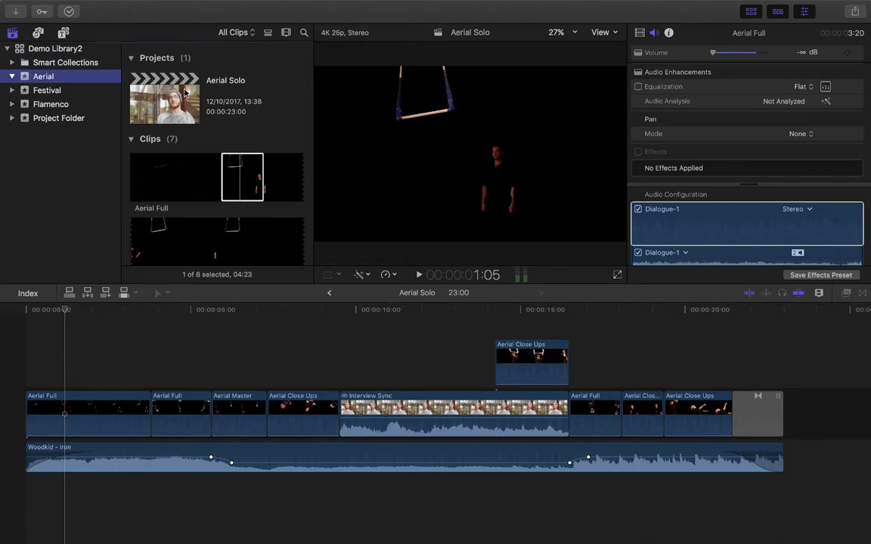
left_click(65, 311)
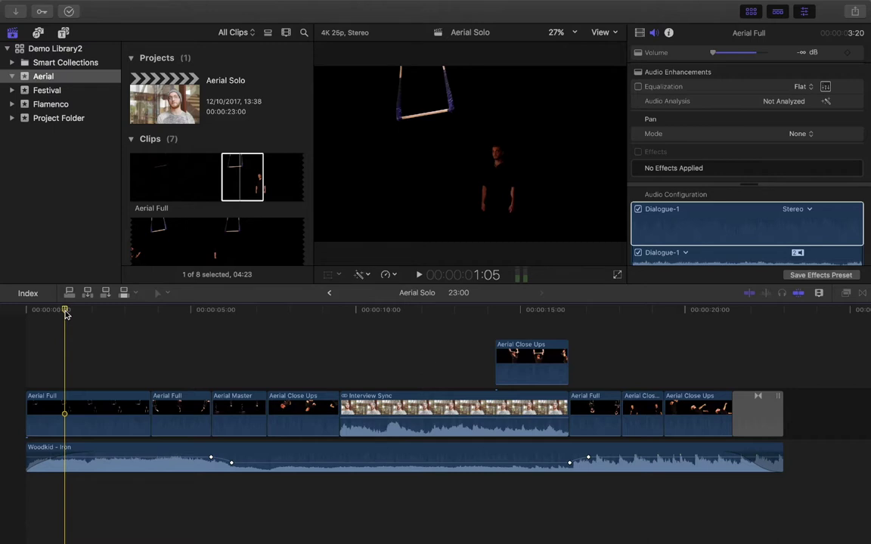
left_click_drag(65, 313, 23, 314)
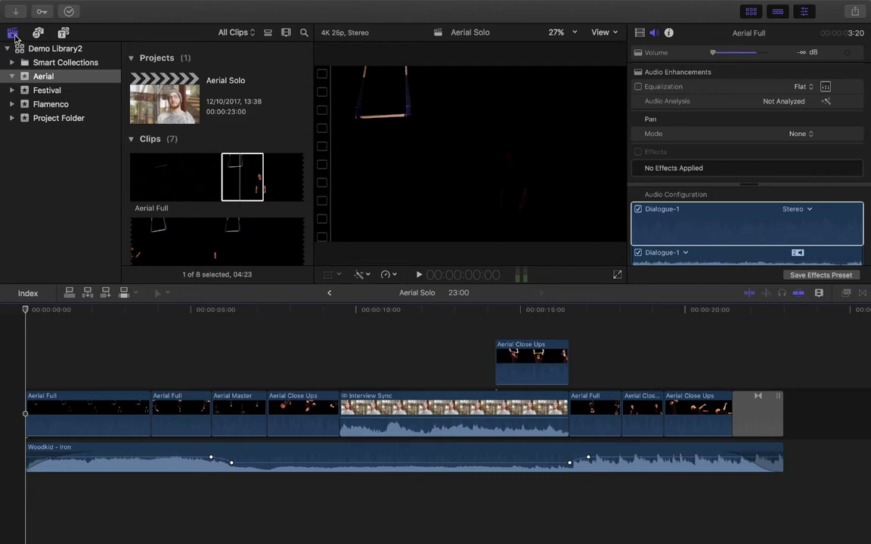
Step: Open the titles and generators browser, view the installed generators, and return to the installed titles
left_click(63, 33)
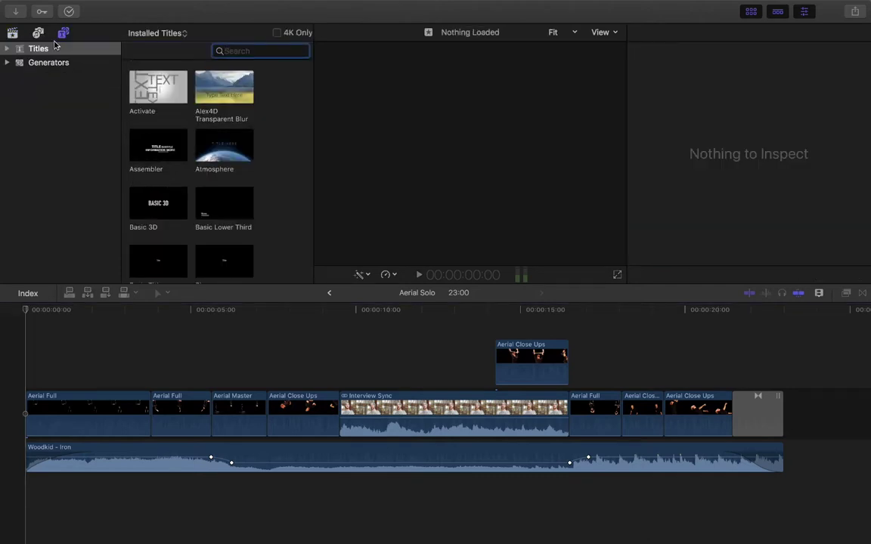
left_click(34, 52)
left_click(47, 65)
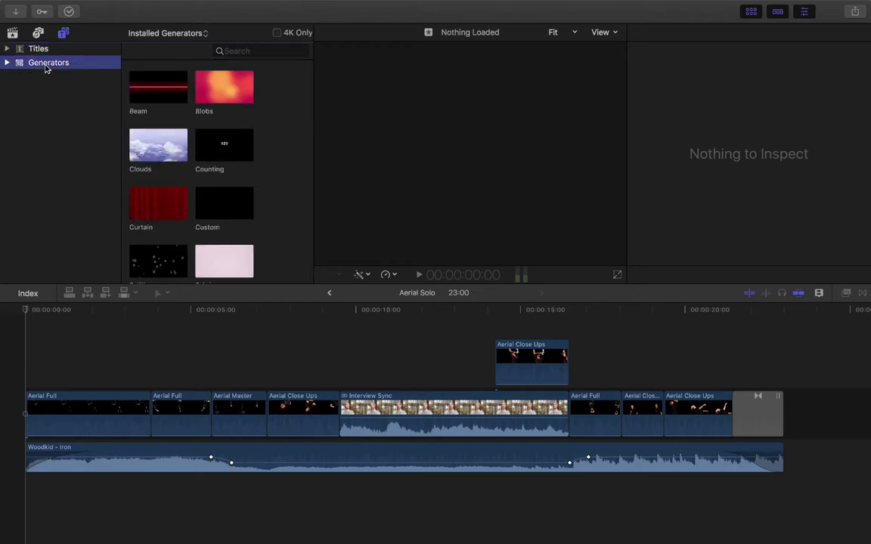
left_click(35, 49)
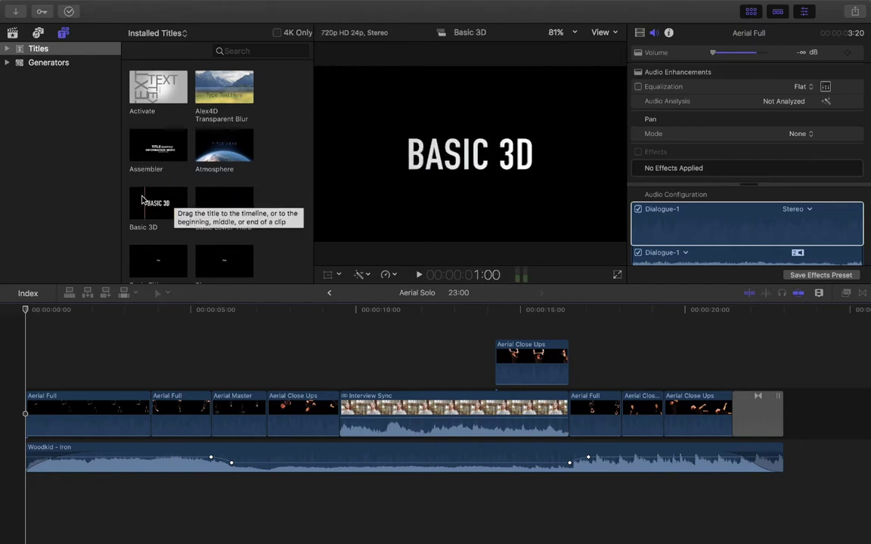
Step: Try connecting the Basic 3D title above the first Aerial Full clip twice, deleting it each time
left_click_drag(154, 198, 38, 373)
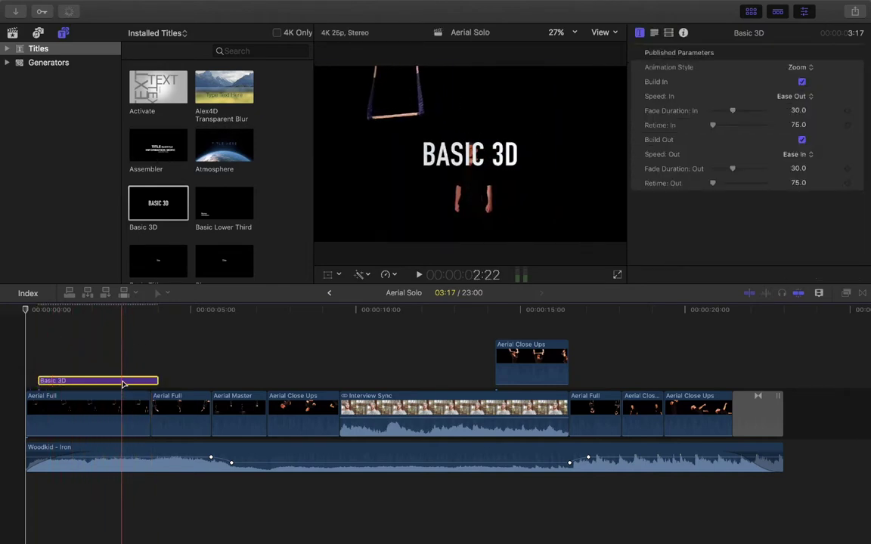
key("Delete")
left_click(149, 204)
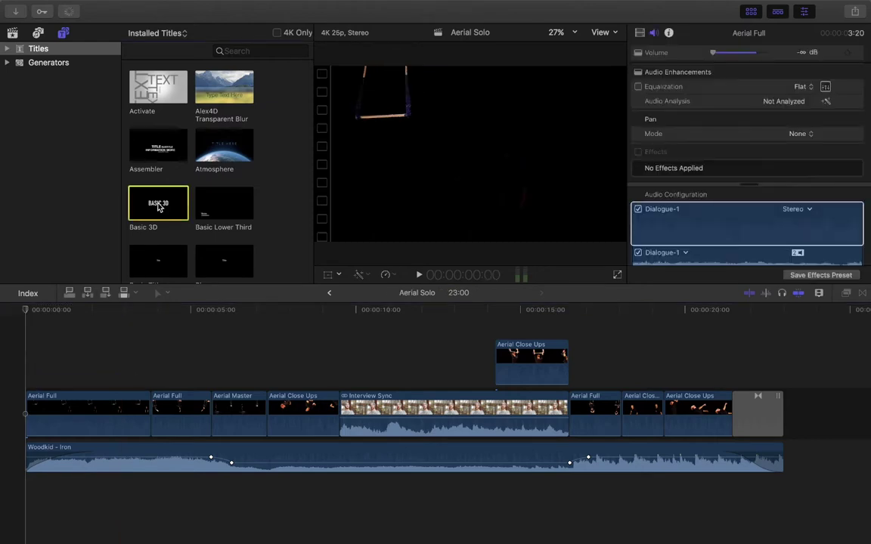
left_click_drag(149, 204, 27, 438)
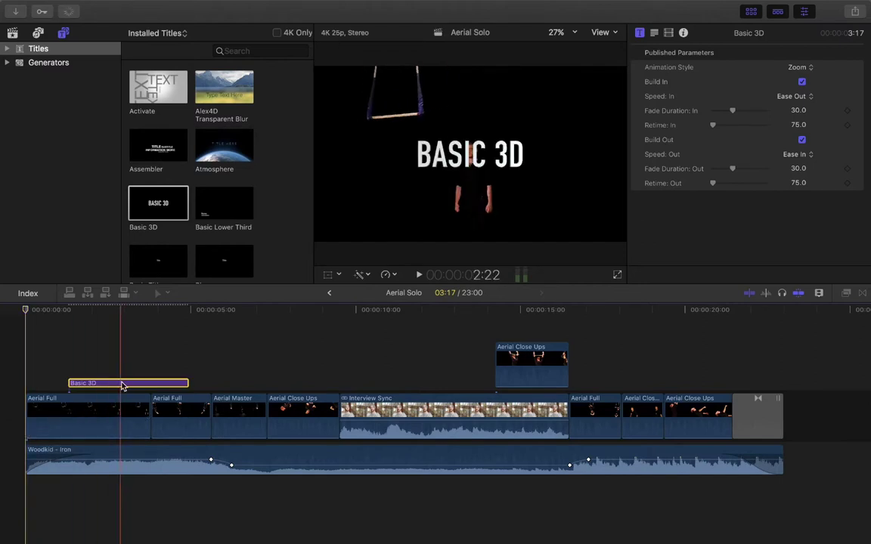
key("Delete")
Step: Insert the Basic 3D title into the primary storyline before the first Aerial Full clip, check it, and delete it
left_click_drag(163, 193, 11, 422)
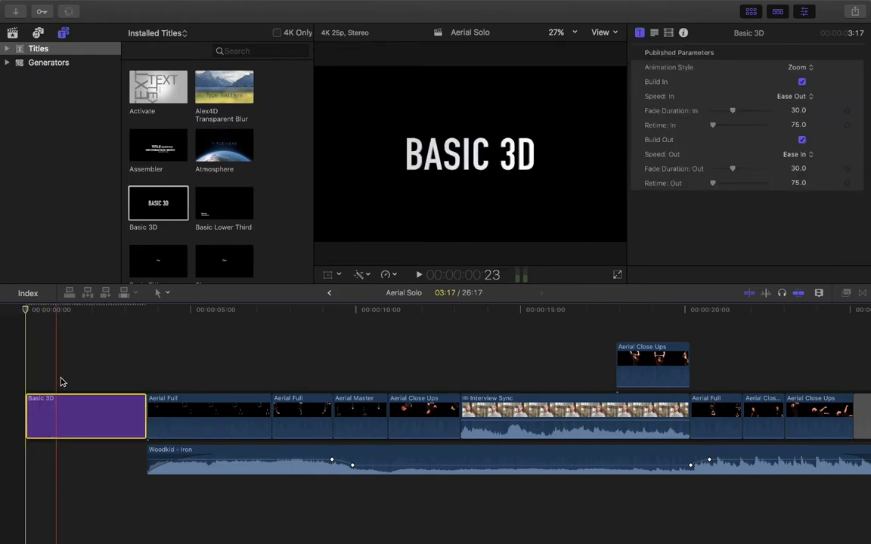
left_click(63, 378)
left_click(108, 408)
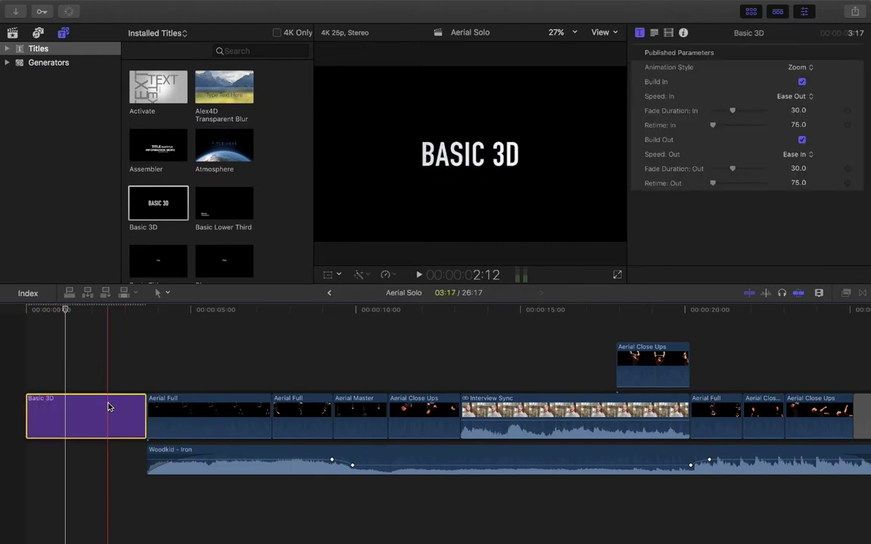
left_click(126, 378)
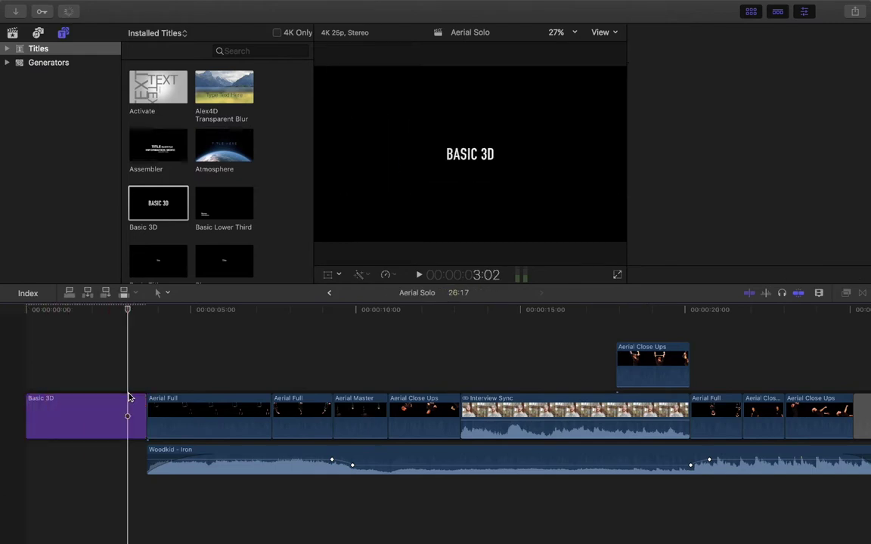
left_click(101, 409)
key("Delete")
Step: Connect the Activate title above the first Aerial Full clip and check how it looks
left_click(90, 357)
left_click(97, 413)
left_click(175, 94)
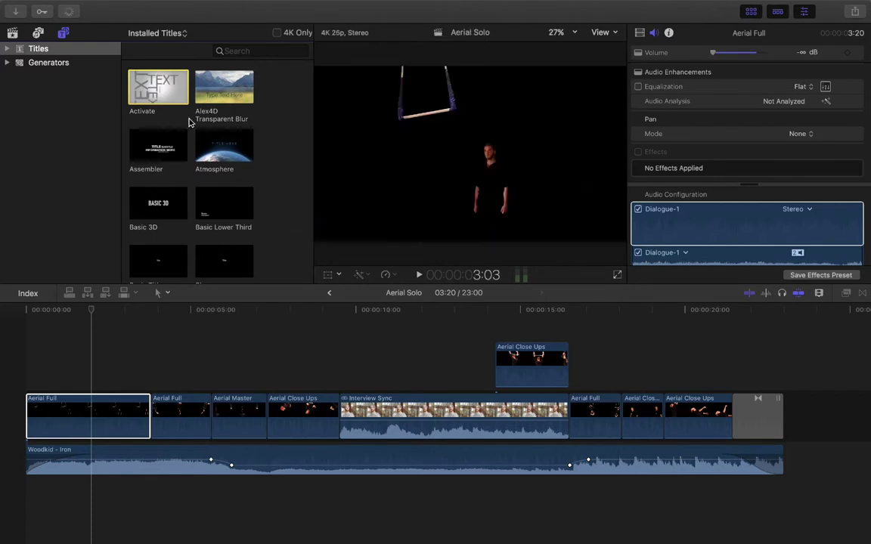
scroll(189, 136, "down", 5)
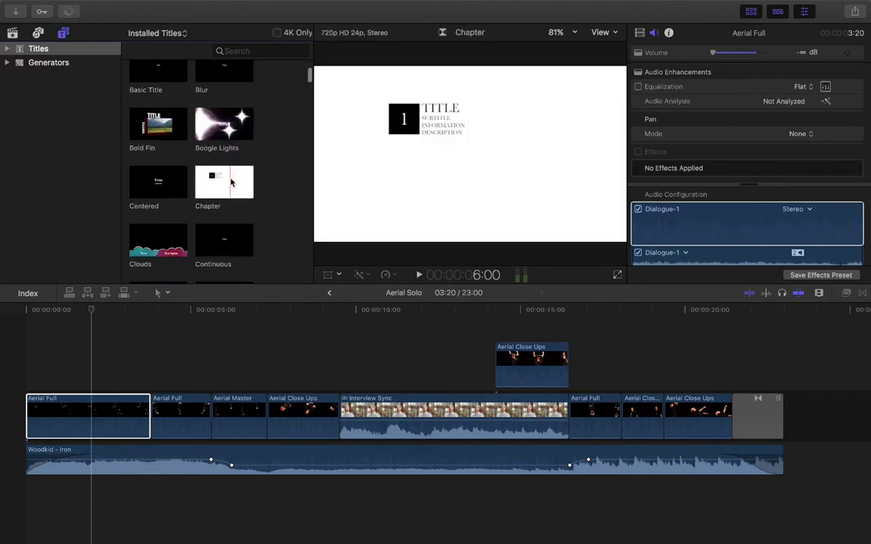
scroll(226, 178, "up", 5)
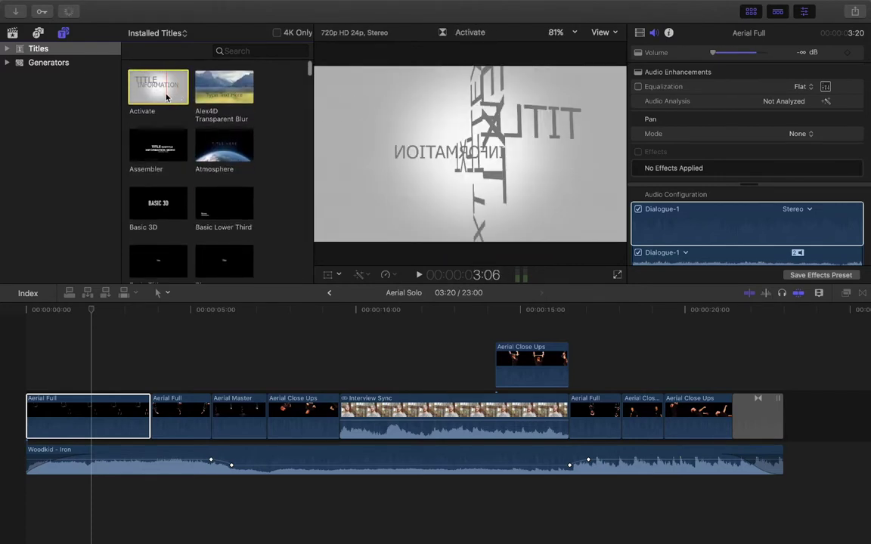
left_click_drag(158, 87, 53, 383)
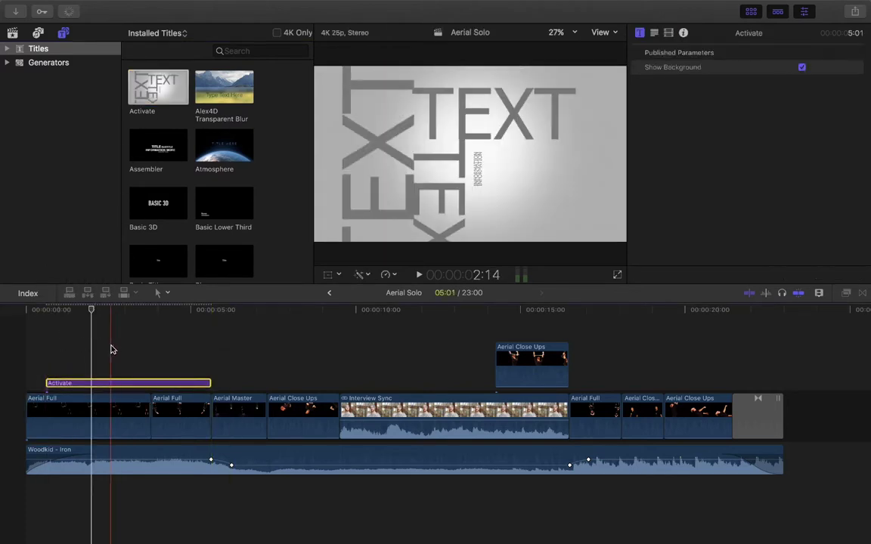
left_click(110, 346)
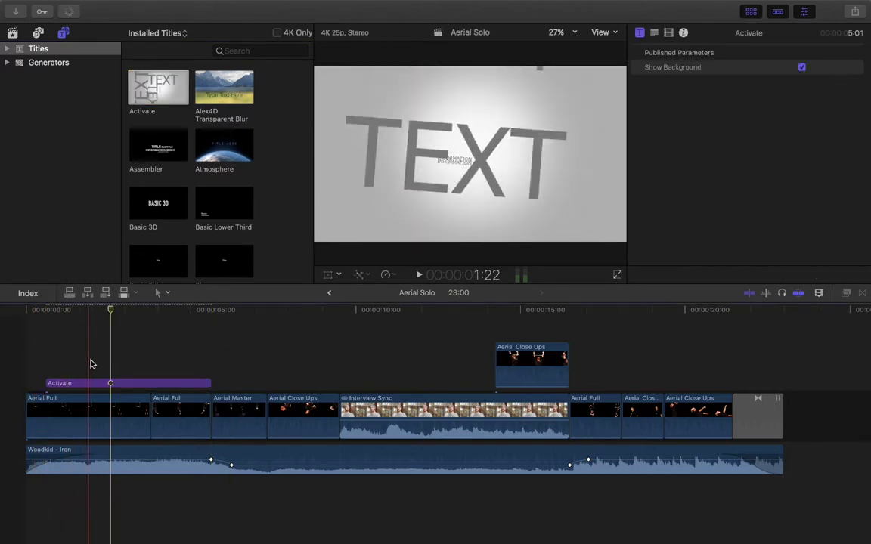
Step: Trim the Activate title to match the first Aerial Full clip at 3:20 and turn off its background
left_click_drag(210, 382, 150, 384)
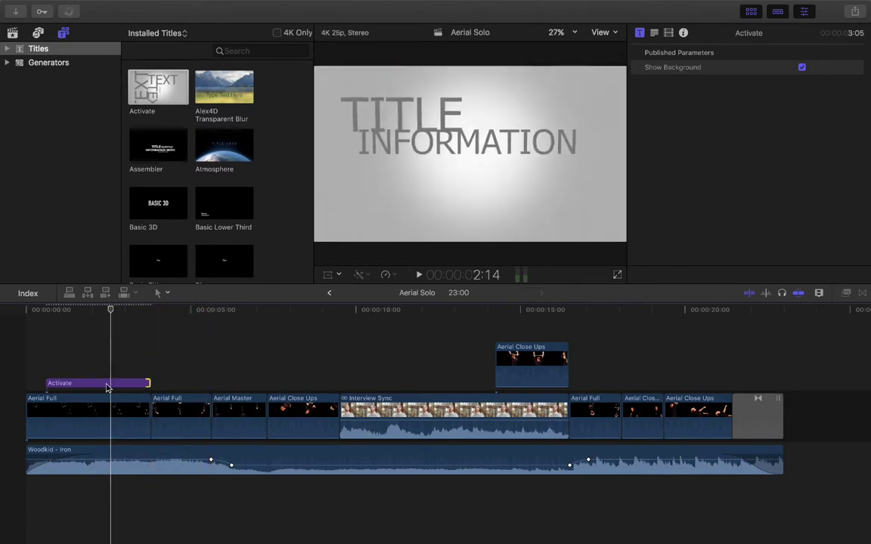
left_click_drag(47, 382, 27, 382)
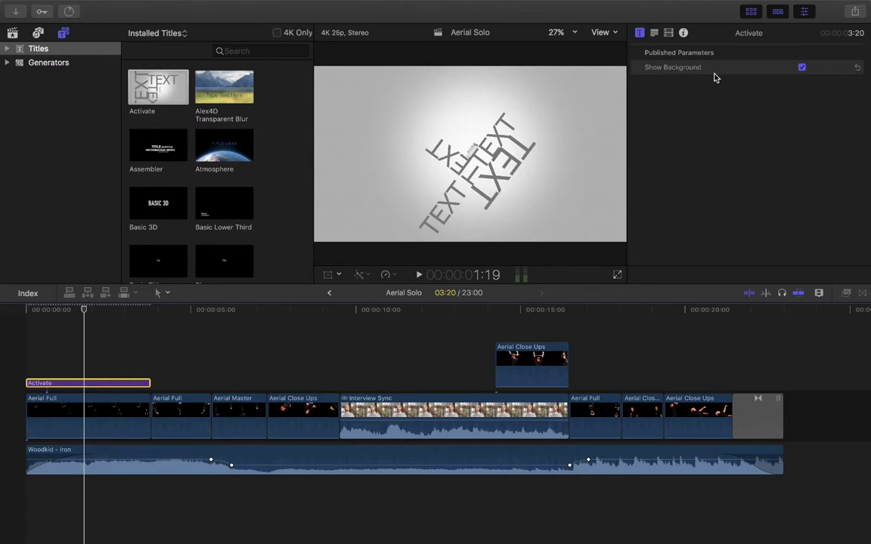
left_click(802, 68)
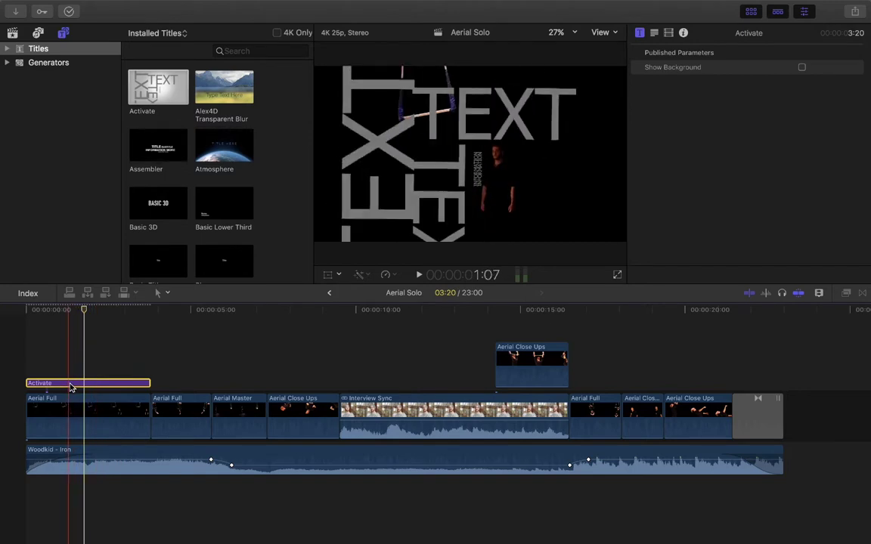
Step: Replace the Activate title with the Chapter title above the first Aerial Full clip, trimmed to 3:20
key("Delete")
scroll(197, 175, "down", 5)
scroll(233, 157, "up", 3)
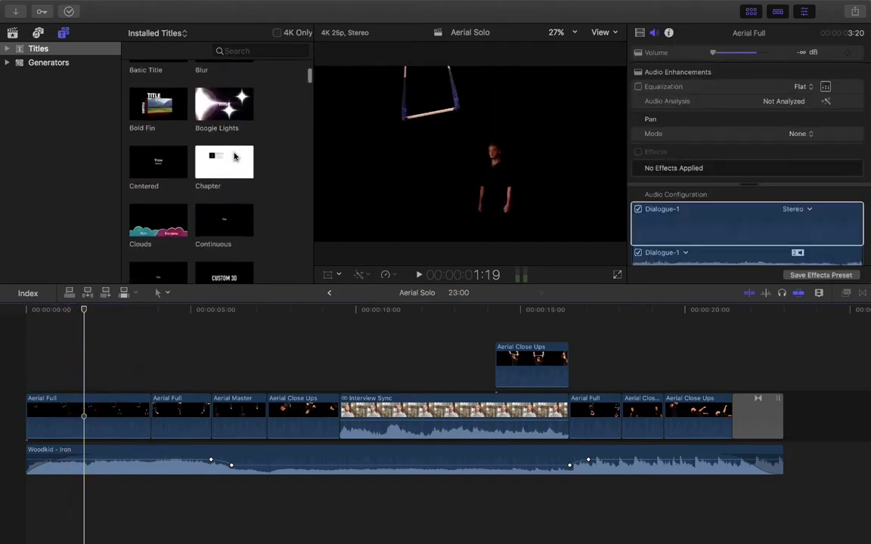
left_click_drag(219, 169, 31, 387)
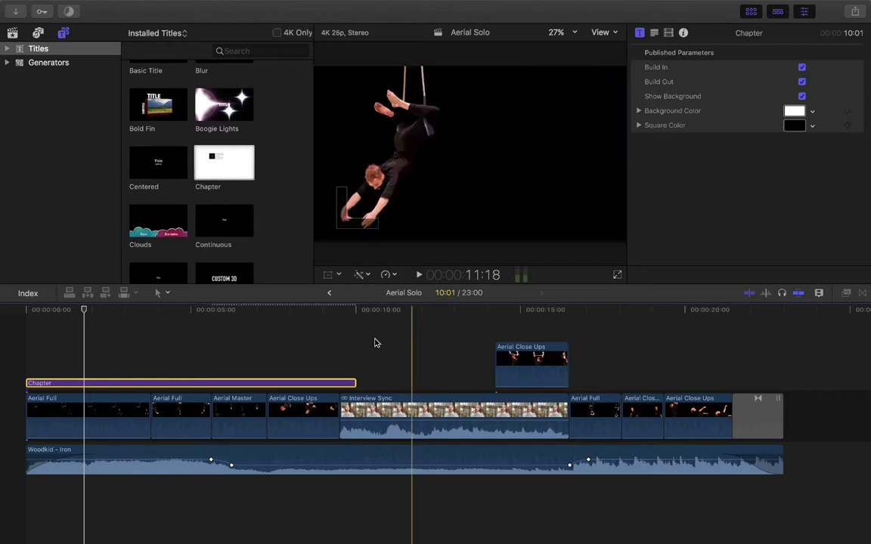
left_click_drag(354, 382, 150, 382)
Step: Examine the Chapter title's published parameters, text formatting and video settings
left_click(90, 383)
left_click(639, 34)
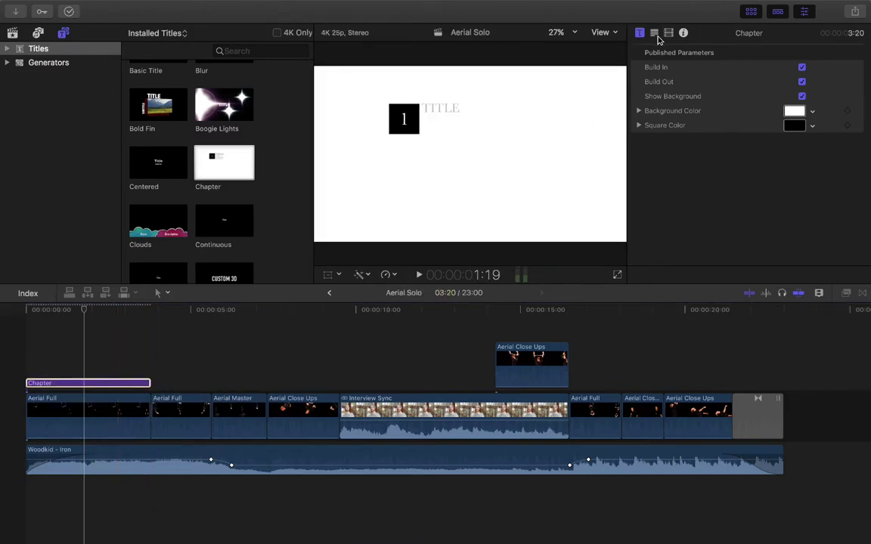
left_click(659, 36)
left_click(669, 34)
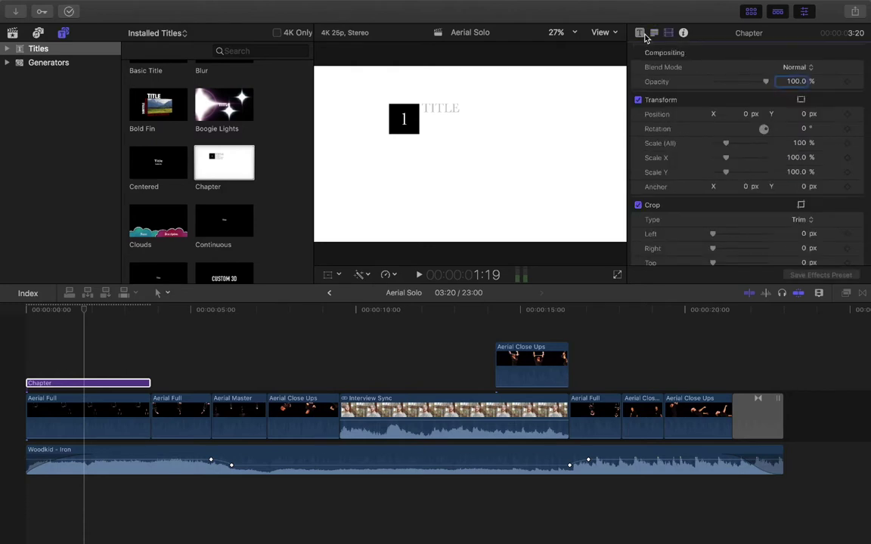
left_click(639, 35)
left_click(653, 35)
Step: Replace the Chapter title with the Blur title, connected above the first Aerial Full clip at the timeline's start
left_click(125, 386)
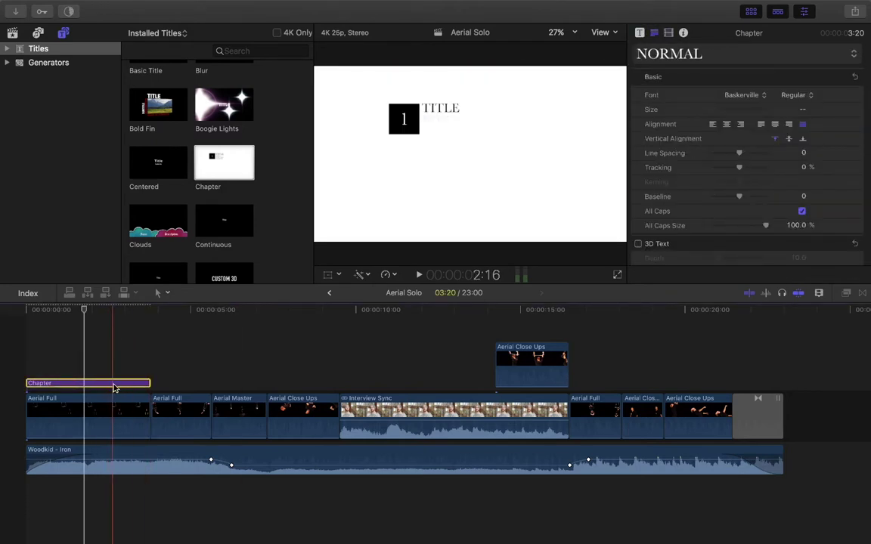
key("Delete")
left_click(150, 172)
scroll(160, 114, "up", 5)
left_click(146, 150)
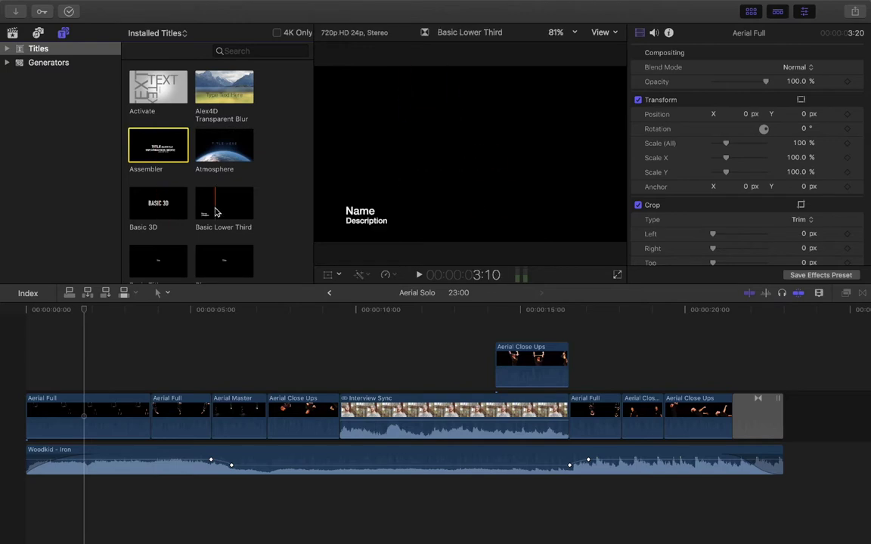
scroll(216, 197, "down", 5)
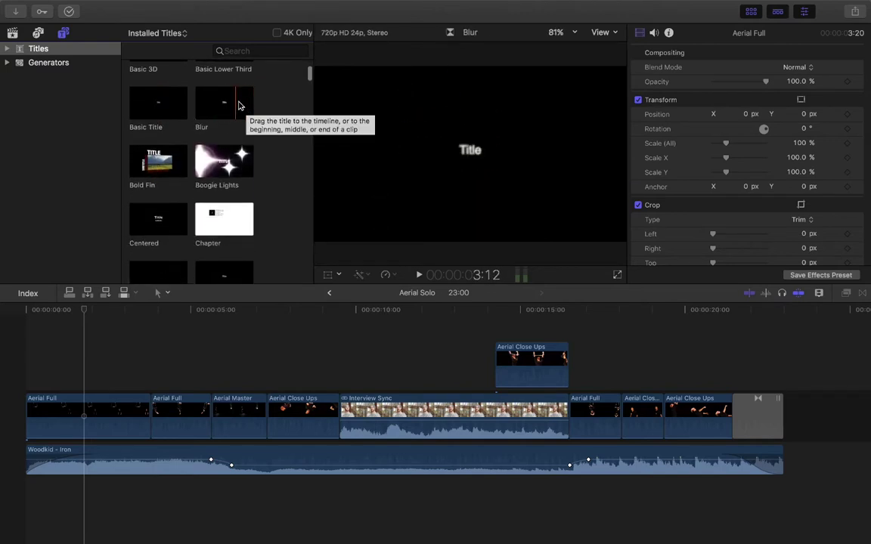
left_click_drag(210, 103, 23, 380)
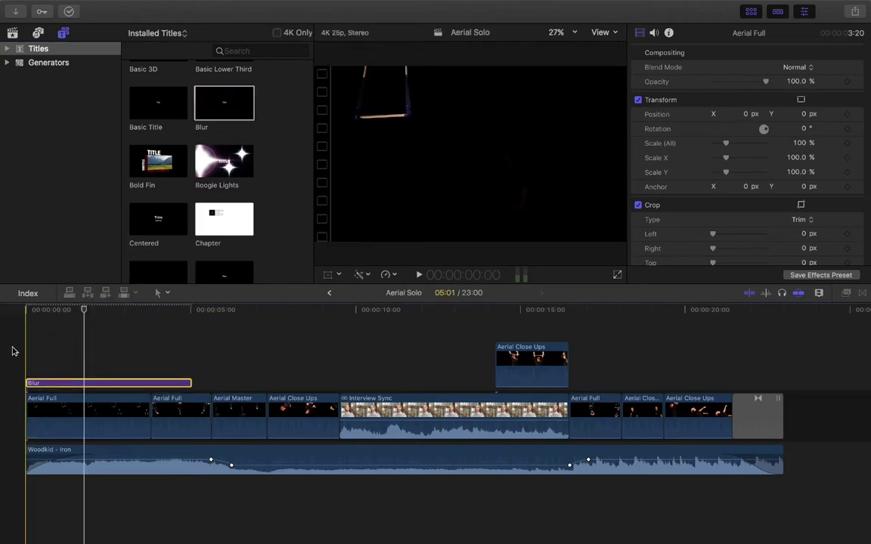
Step: Play the timeline from the beginning to preview the Blur title's animation
left_click(12, 351)
key("space")
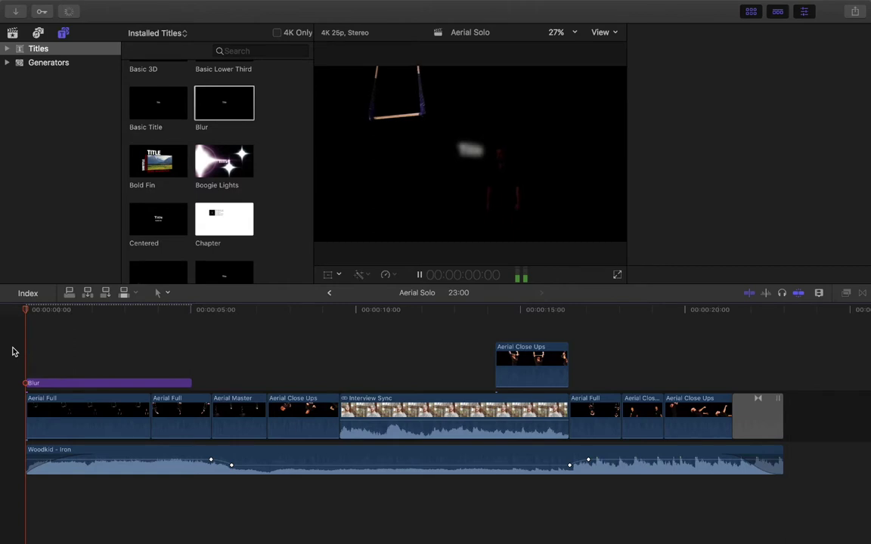
key("space")
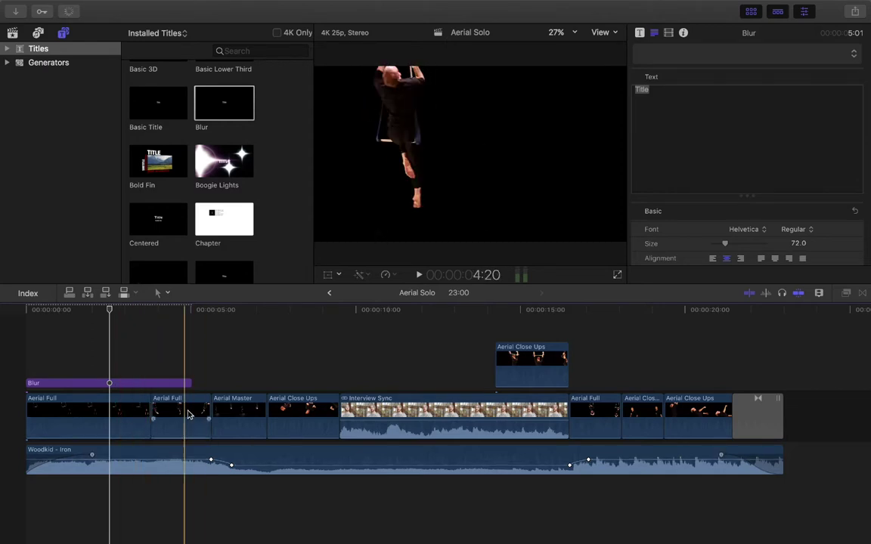
Step: Disable the Woodkid - Iron music clip and select the Blur title with the playhead at the timeline's start
left_click(188, 414)
left_click(130, 418)
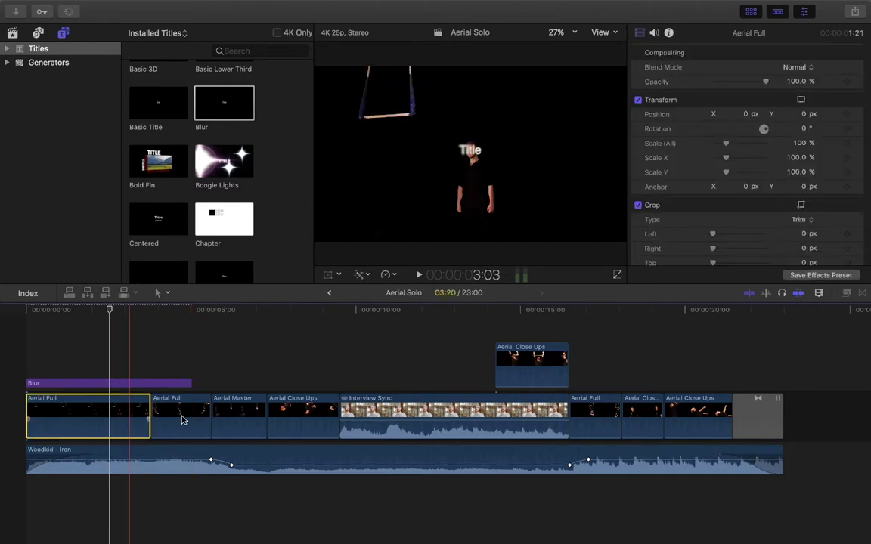
left_click(160, 454)
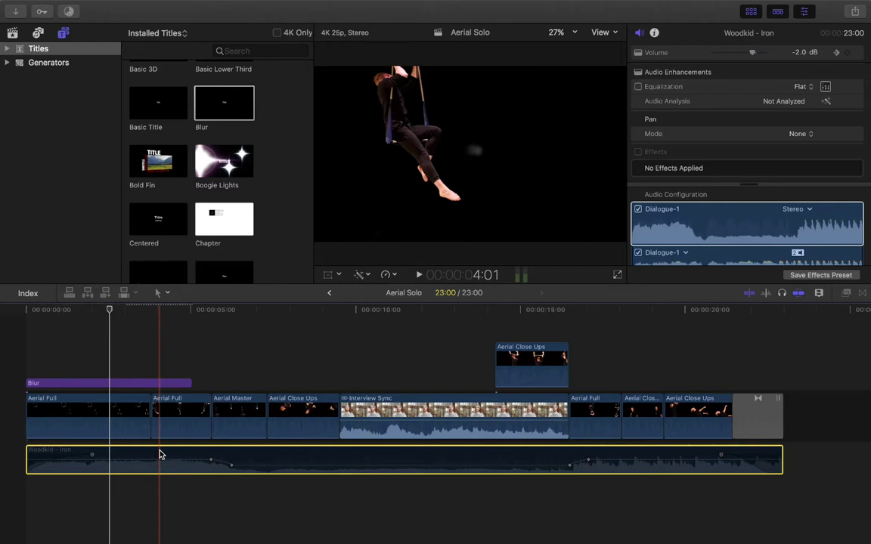
key("v")
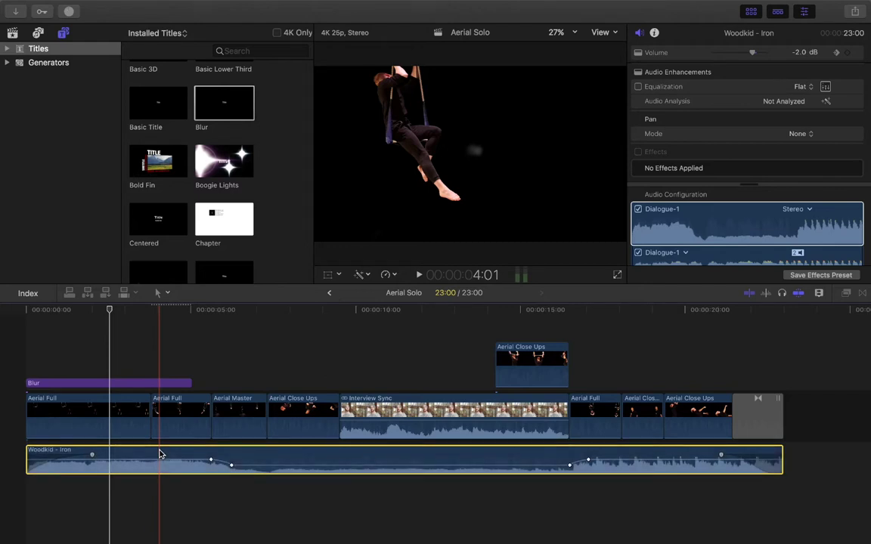
left_click(4, 352)
left_click(97, 384)
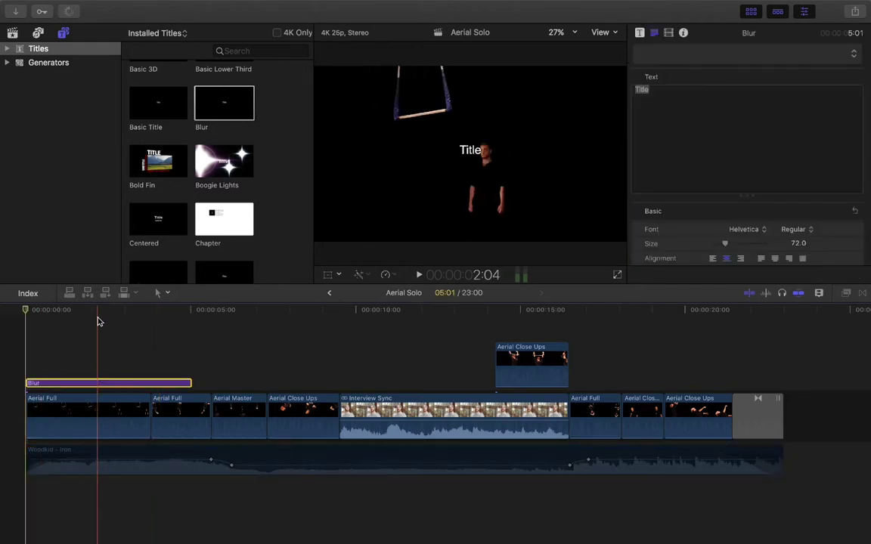
Step: Hide the browser and move the Blur title's text to the lower-left area of the video frame, away from the performer
left_click(98, 322)
left_click(89, 384)
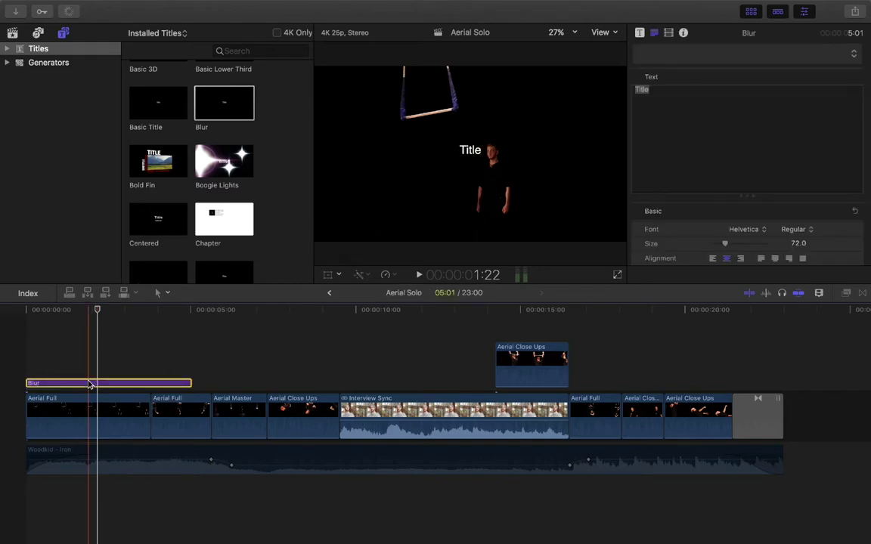
left_click(109, 317)
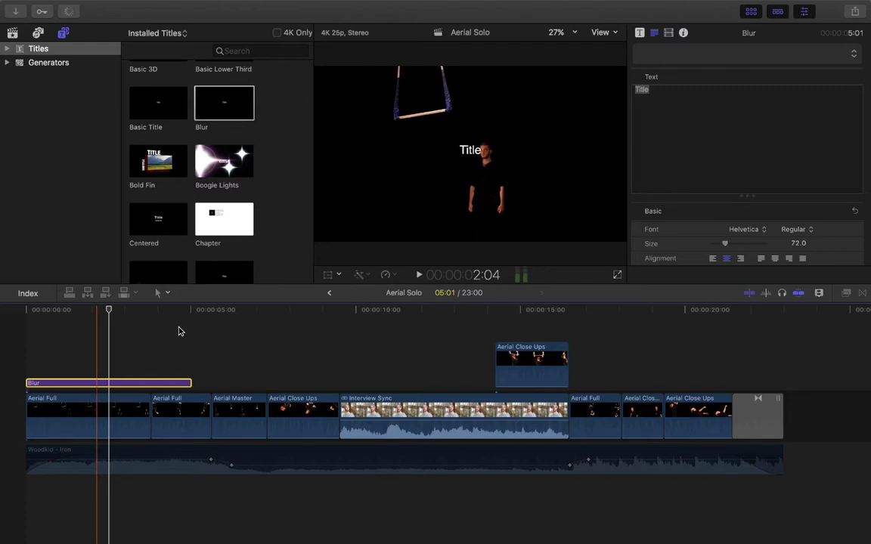
left_click(459, 150)
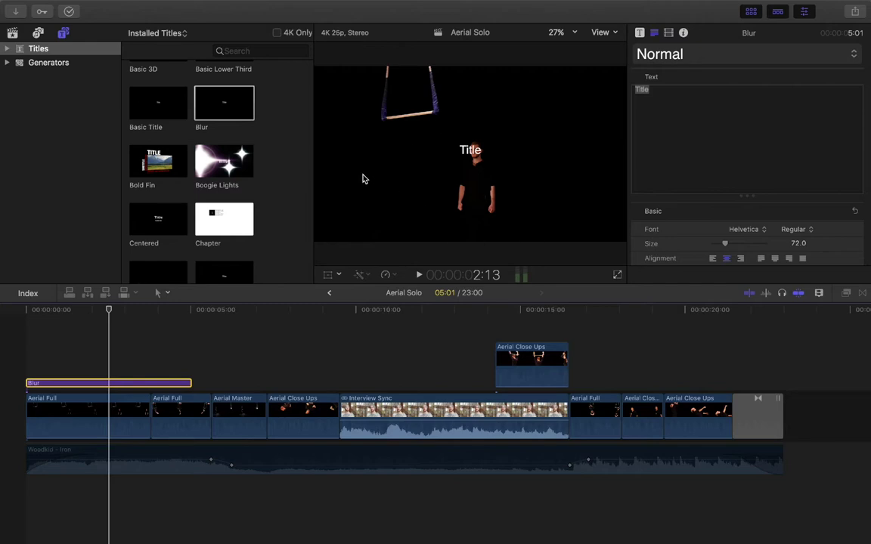
left_click(751, 12)
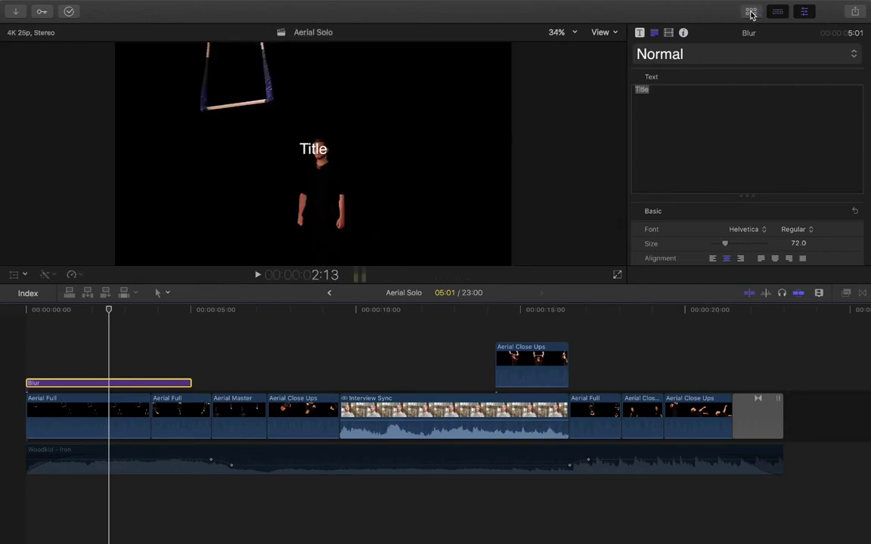
left_click(316, 152)
mouse_move(325, 156)
left_mouse_down()
mouse_move(286, 141)
mouse_move(266, 174)
mouse_move(217, 194)
mouse_move(421, 224)
mouse_move(404, 73)
mouse_move(280, 210)
mouse_move(318, 158)
left_mouse_up()
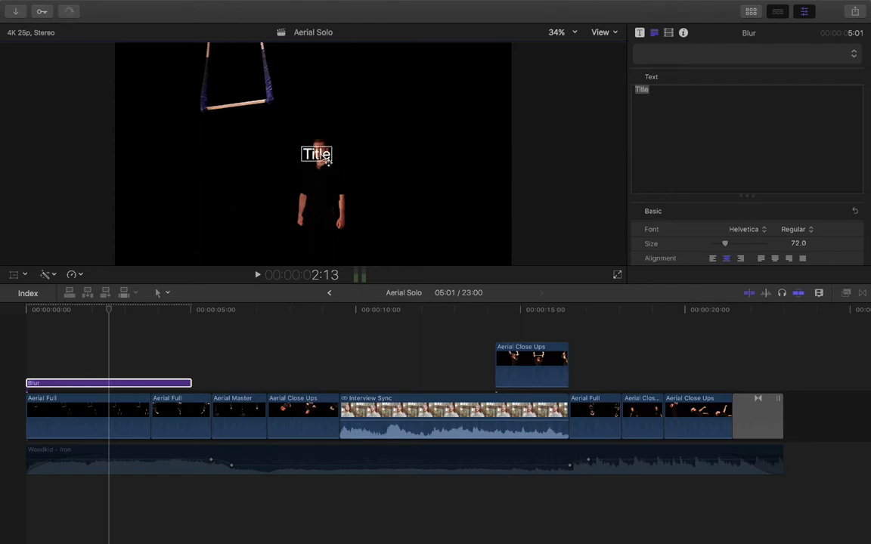
left_click_drag(323, 158, 184, 230)
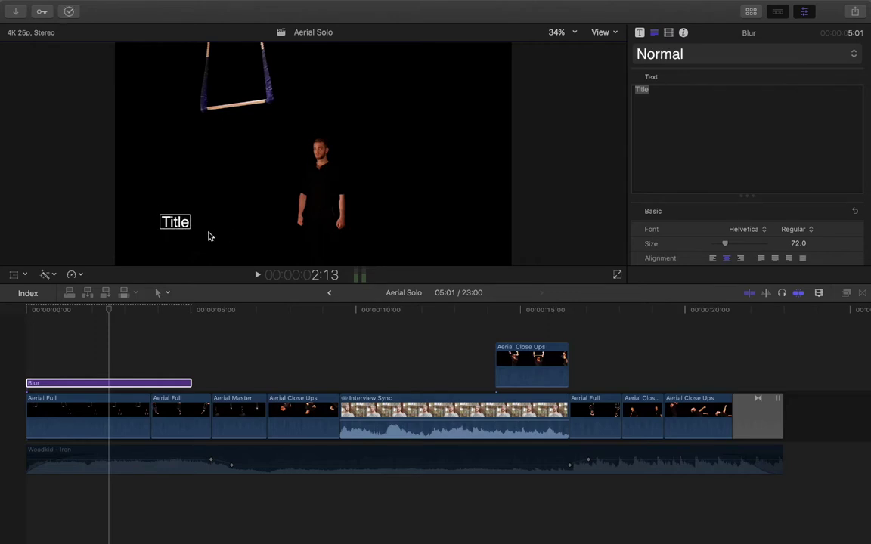
Step: Replace the Blur title's text with "Iron Solo" and shift it slightly right within the frame
left_click(159, 384)
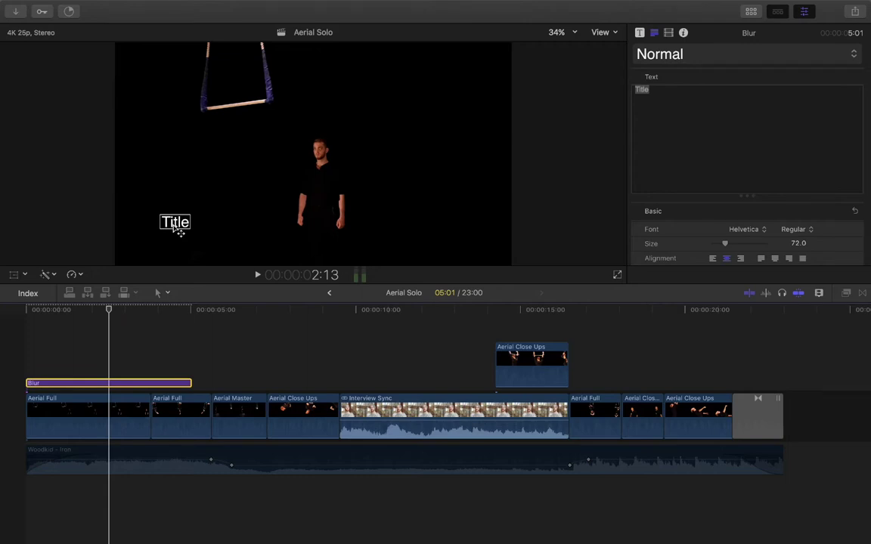
double_click(174, 224)
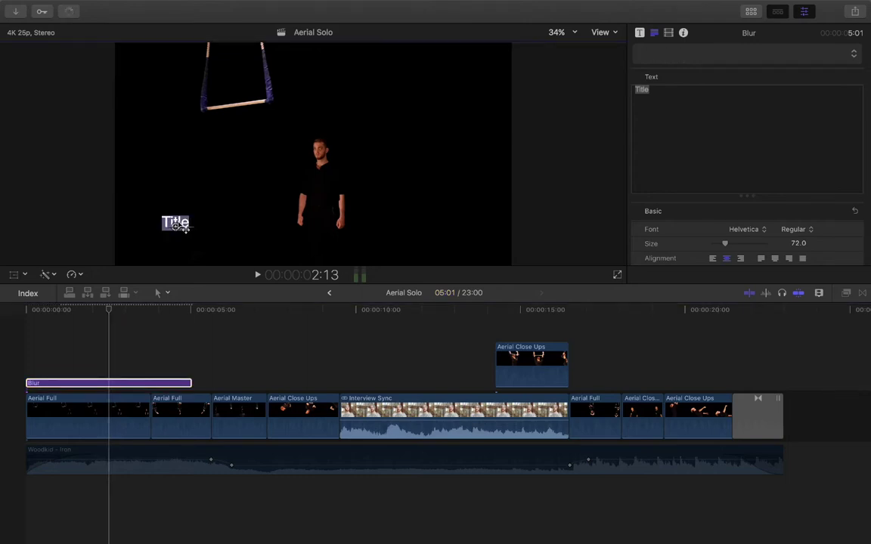
left_click(175, 223)
double_click(175, 224)
left_click(174, 224)
left_click_drag(189, 224, 177, 223)
double_click(175, 223)
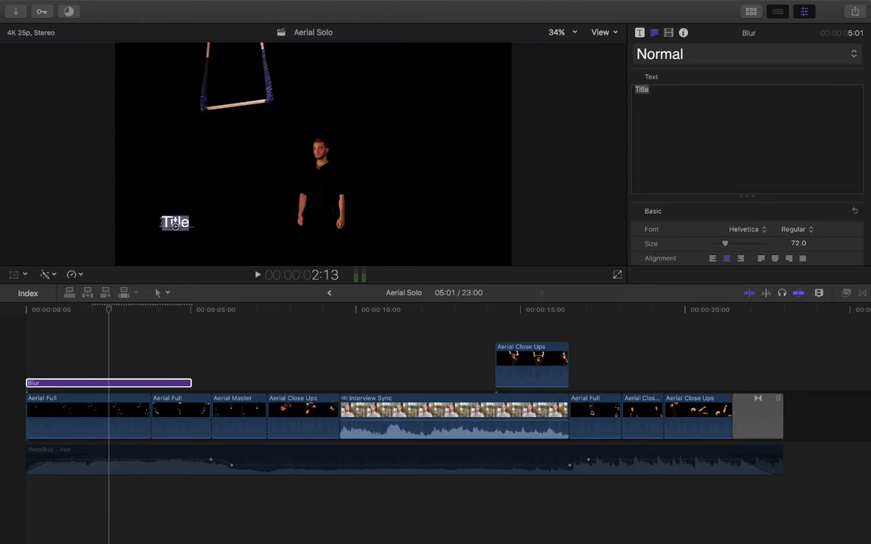
left_click(185, 225)
double_click(191, 229)
key("BackSpace")
type("Ir")
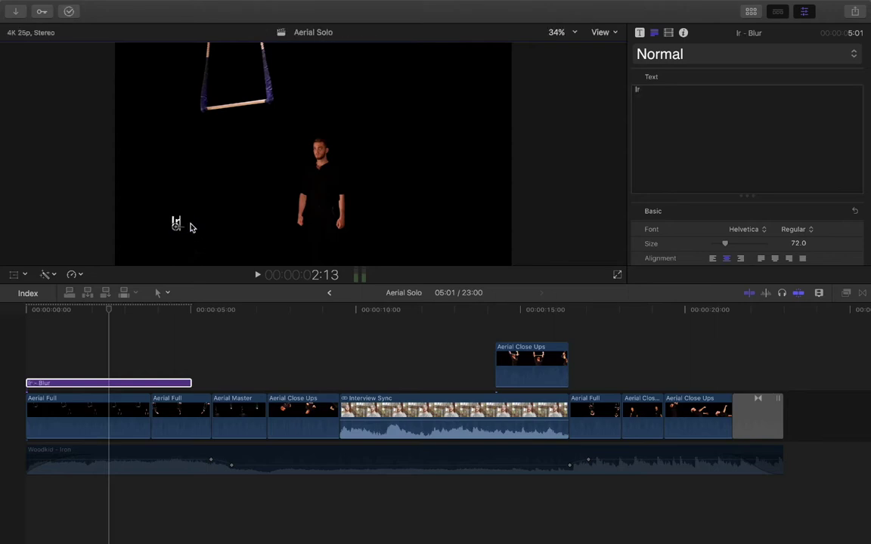
type("on Solo")
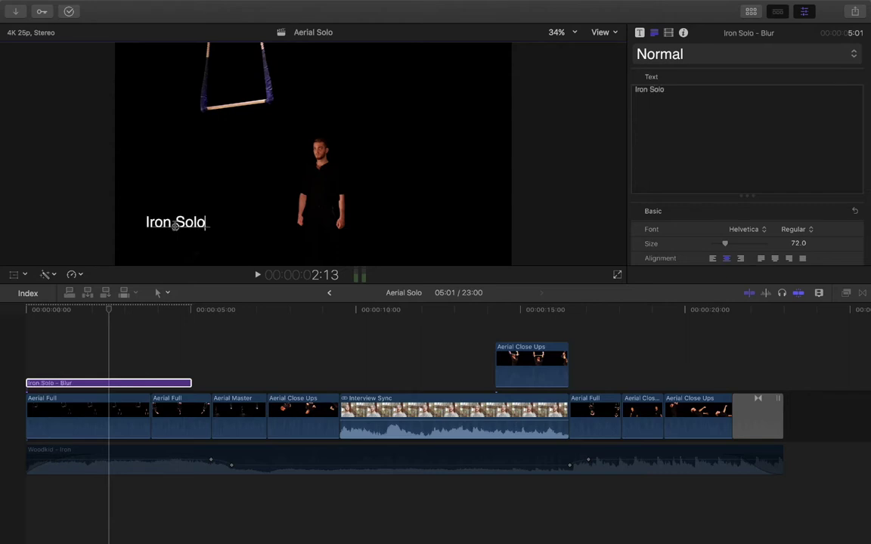
mouse_move(174, 226)
left_mouse_down()
mouse_move(198, 227)
mouse_move(188, 227)
left_mouse_up()
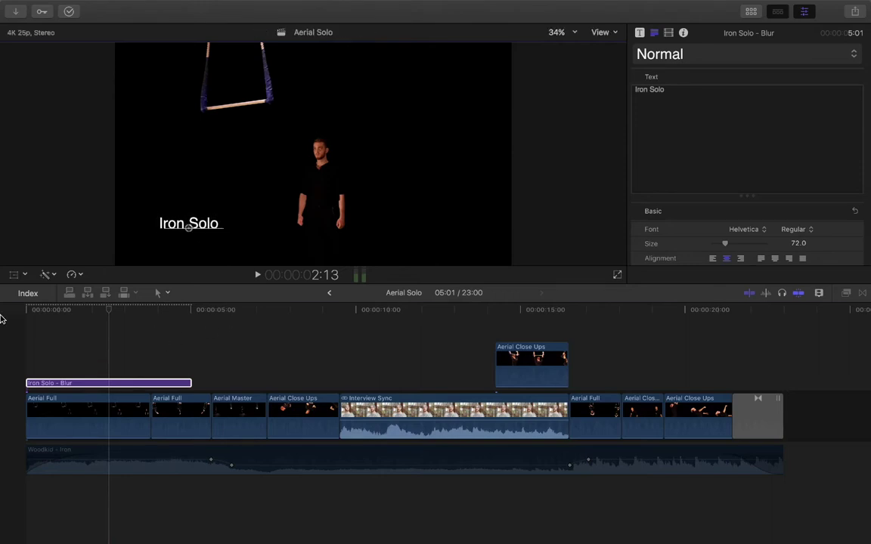
Step: Play the timeline from the beginning to preview the Iron Solo title's animation
key("Home")
key("space")
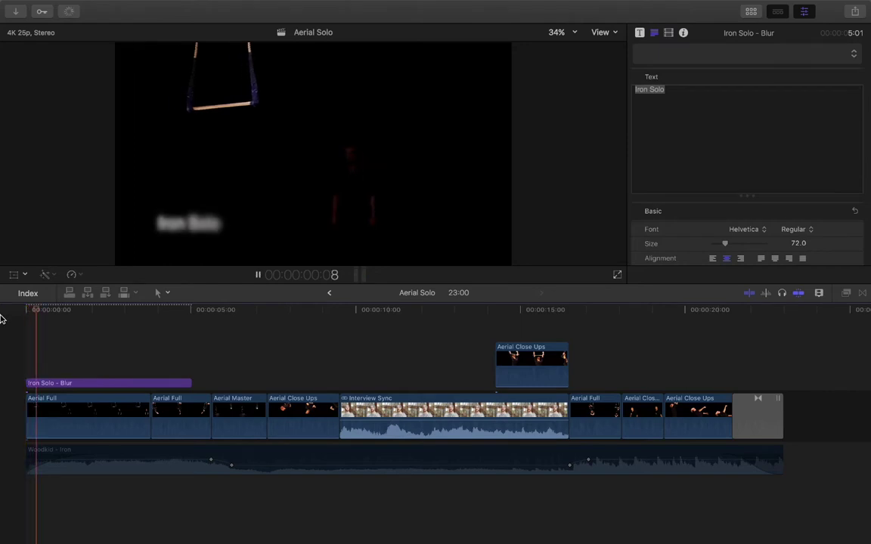
key("space")
Step: Move the Iron Solo title later so its end lines up with the end of the second Aerial Full clip
left_click(83, 385)
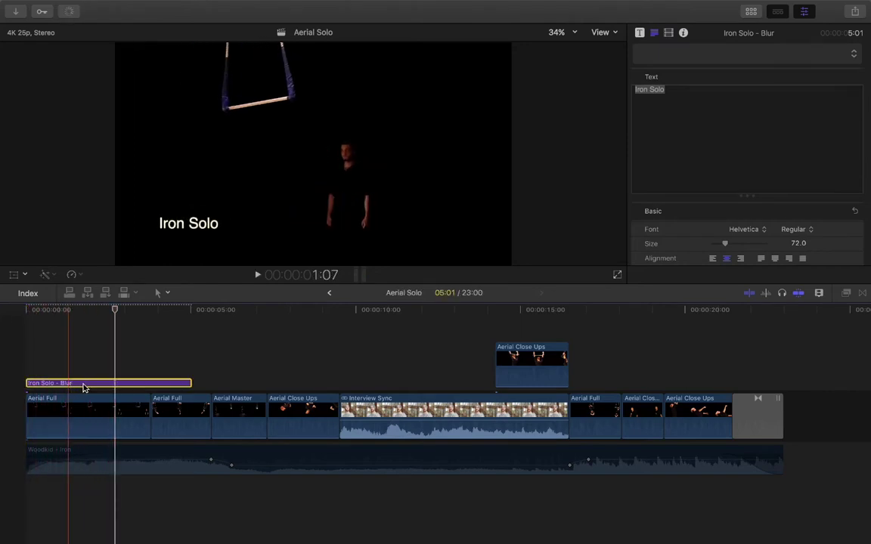
key("super+equal")
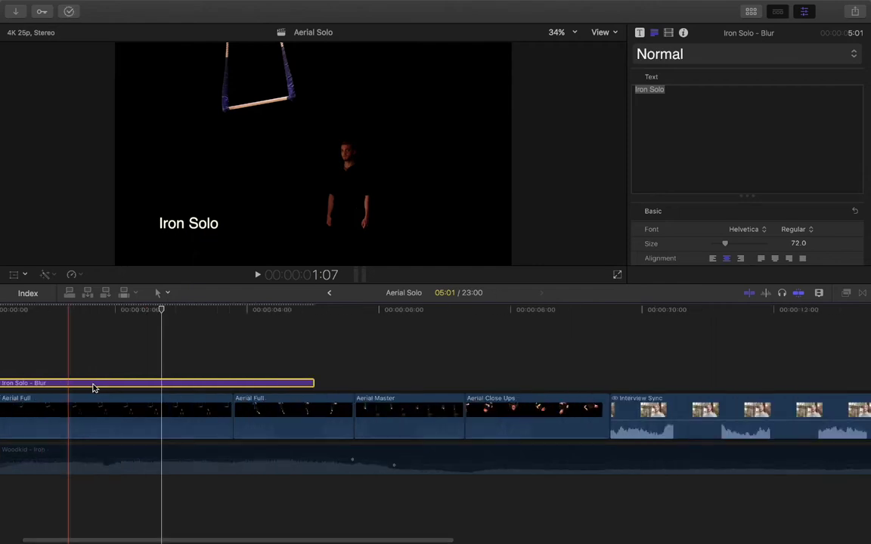
key("super+minus")
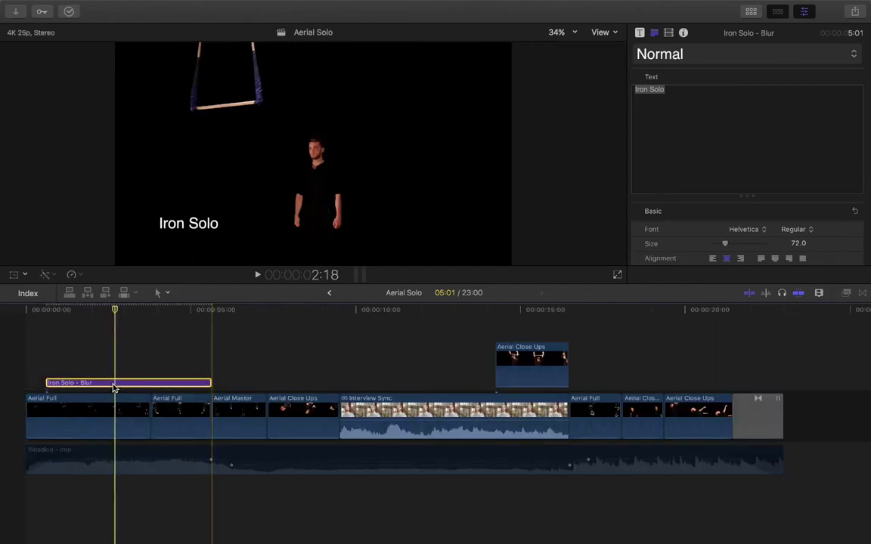
Step: Preview the repositioned Iron Solo title and shorten it to 3:18 by trimming its end
left_click(10, 366)
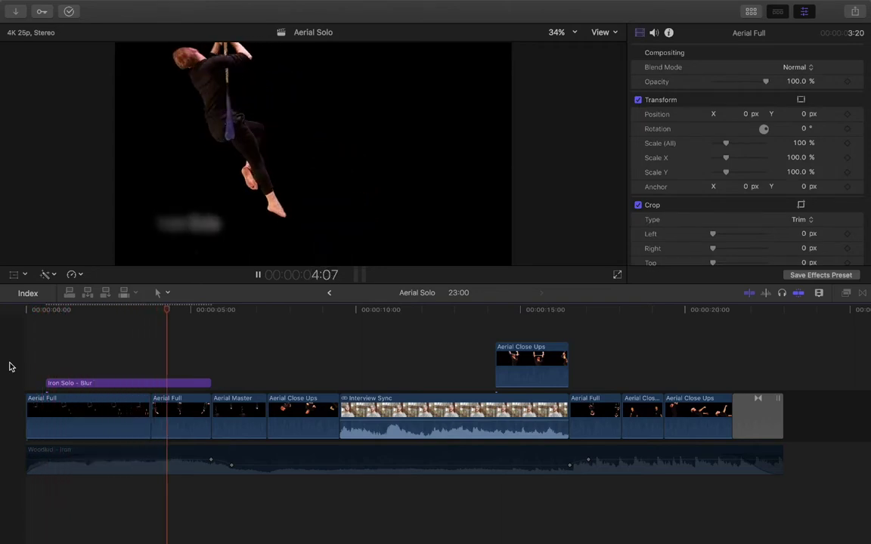
key("space")
left_click(210, 384)
left_click_drag(209, 384, 167, 383)
Step: Preview the title's fade-out and set its duration to 4:01 by trimming its end
left_click(139, 369)
key("space")
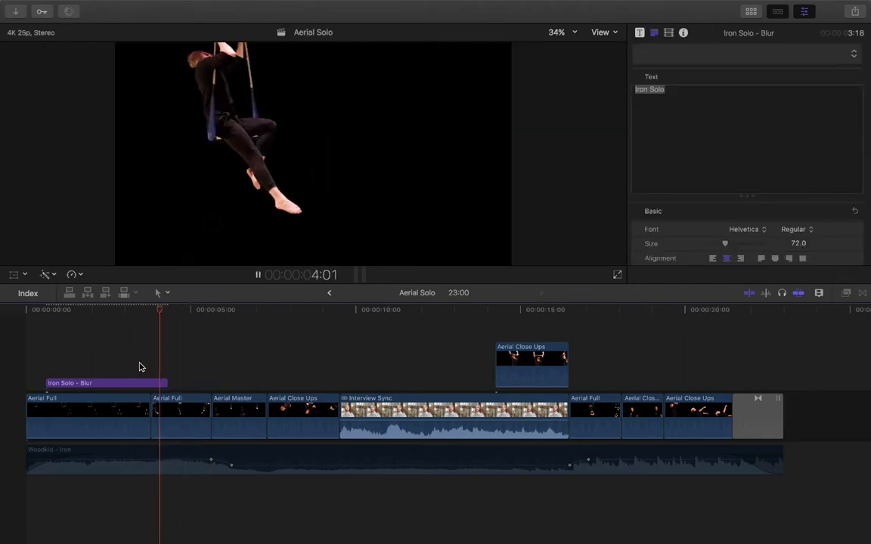
left_click(112, 363)
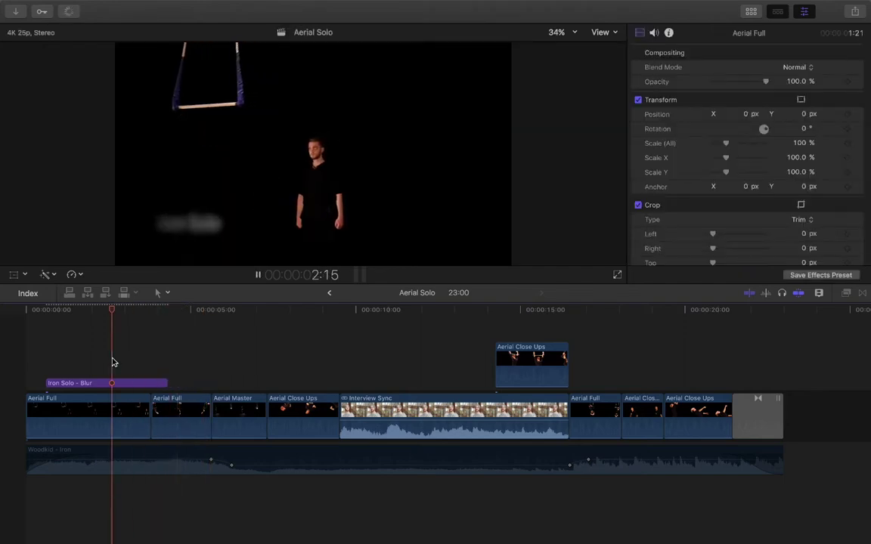
key("space")
left_click_drag(165, 383, 178, 384)
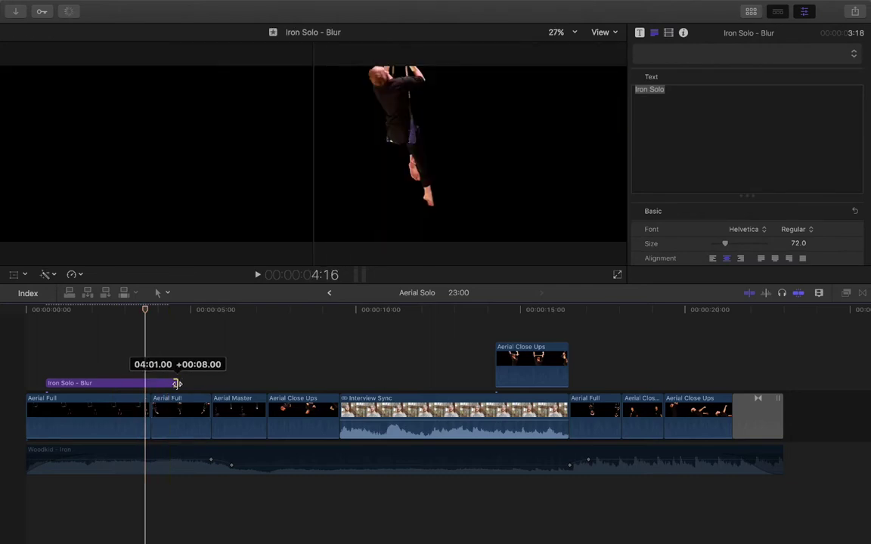
left_click(11, 356)
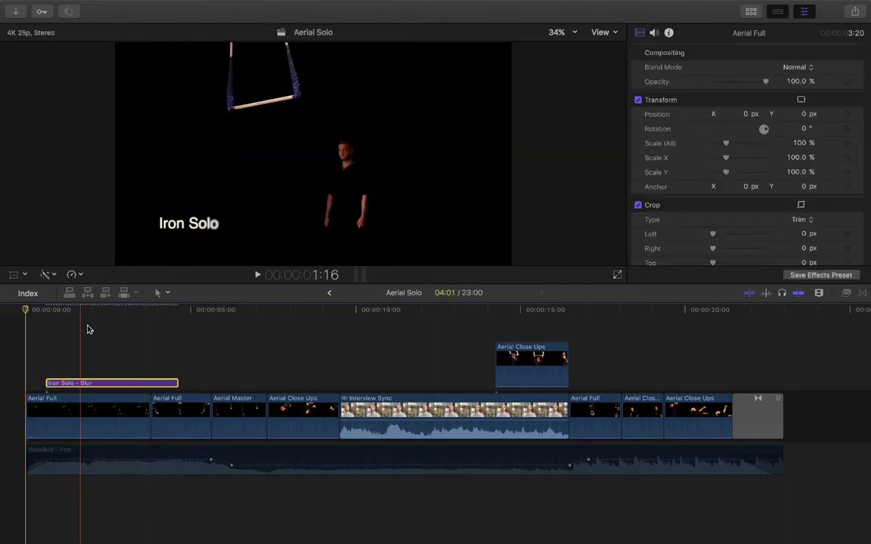
Step: Select all of the Iron Solo text with the playhead at 1:20 and show the title's published parameters
left_click(85, 323)
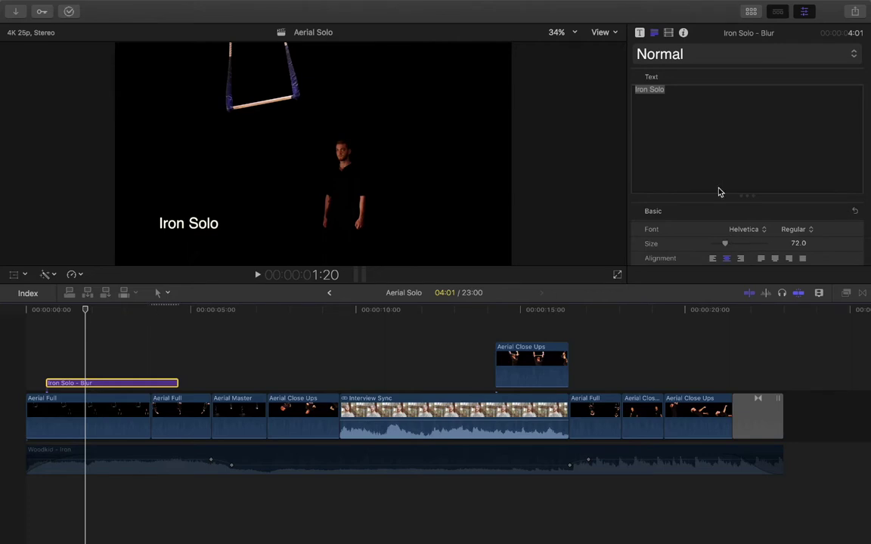
left_click(722, 89)
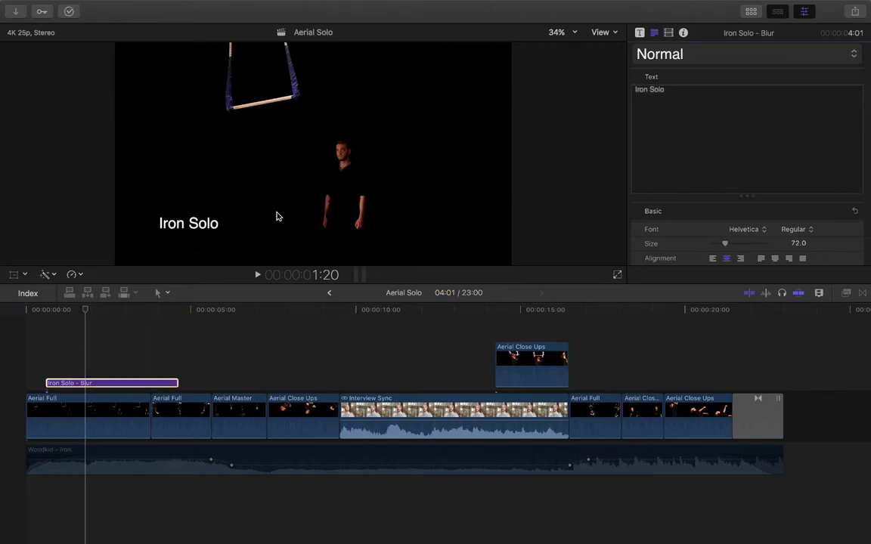
double_click(195, 231)
left_click(200, 231)
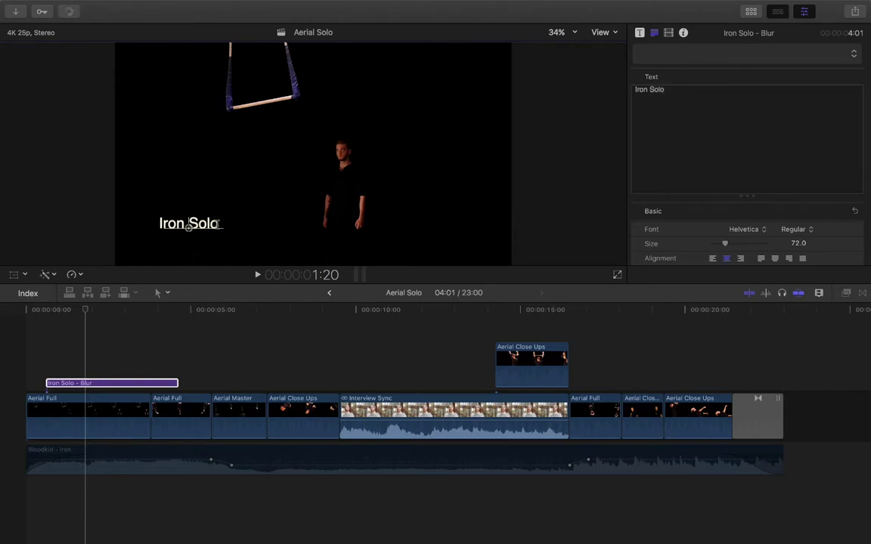
key("super+a")
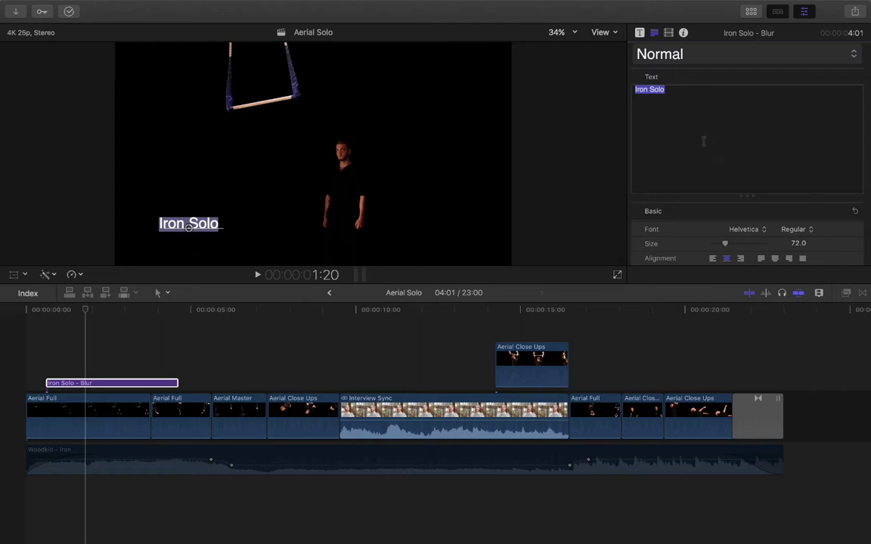
left_click(643, 36)
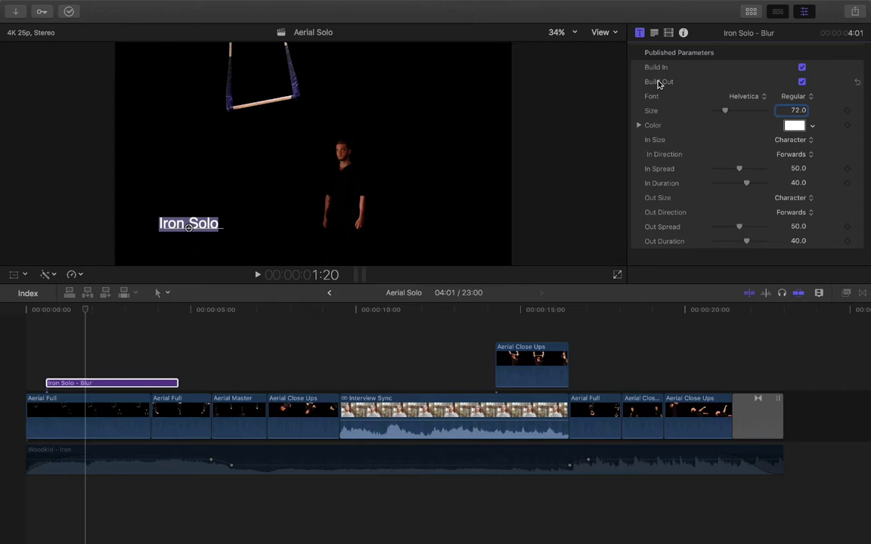
Step: Turn off the title's Build In and play from the timeline's start to preview its entrance
left_click(802, 68)
left_click_drag(43, 314, 32, 315)
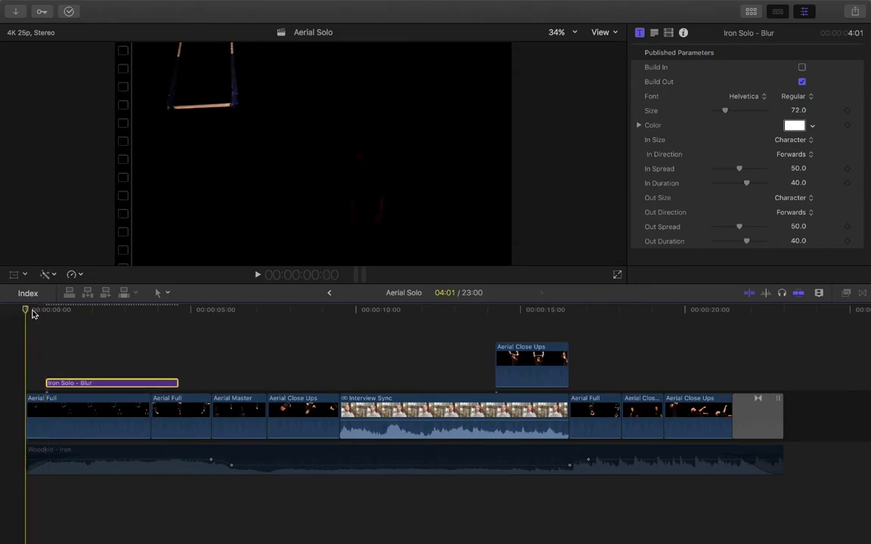
key("space")
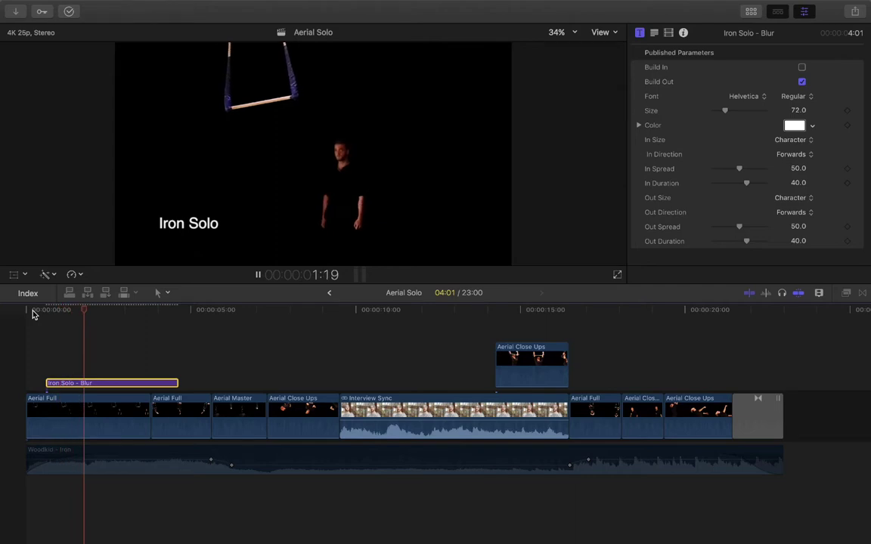
Step: Turn the title's Build In back on and replay the opening to check its entrance
double_click(161, 223)
left_click(801, 67)
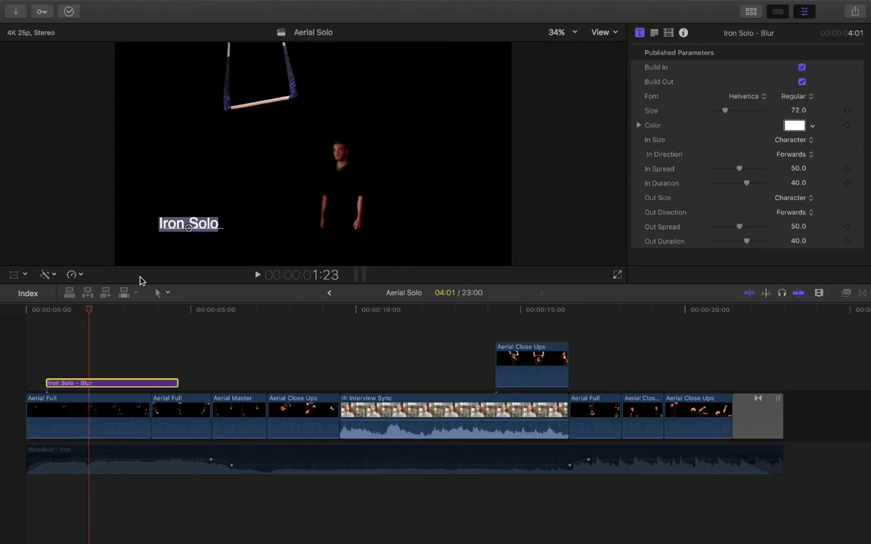
left_click(31, 320)
left_click(31, 320)
key("space")
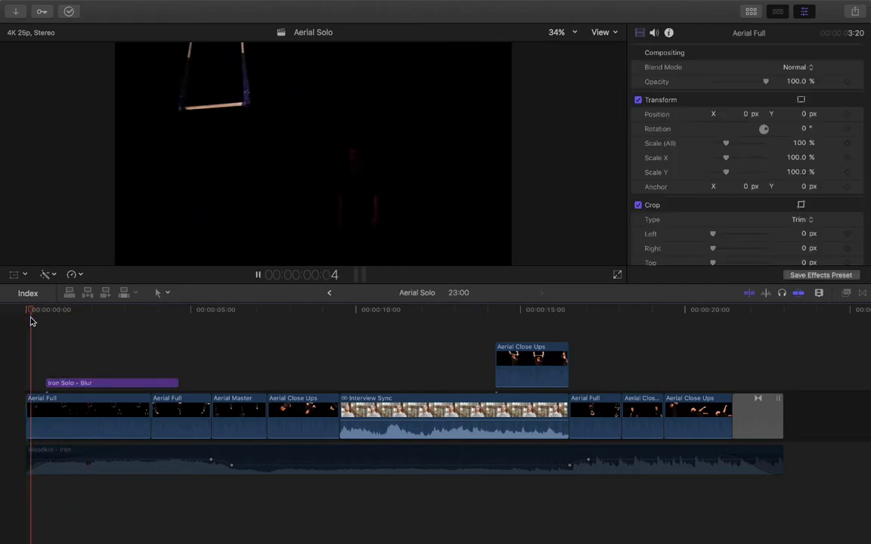
left_click(113, 382)
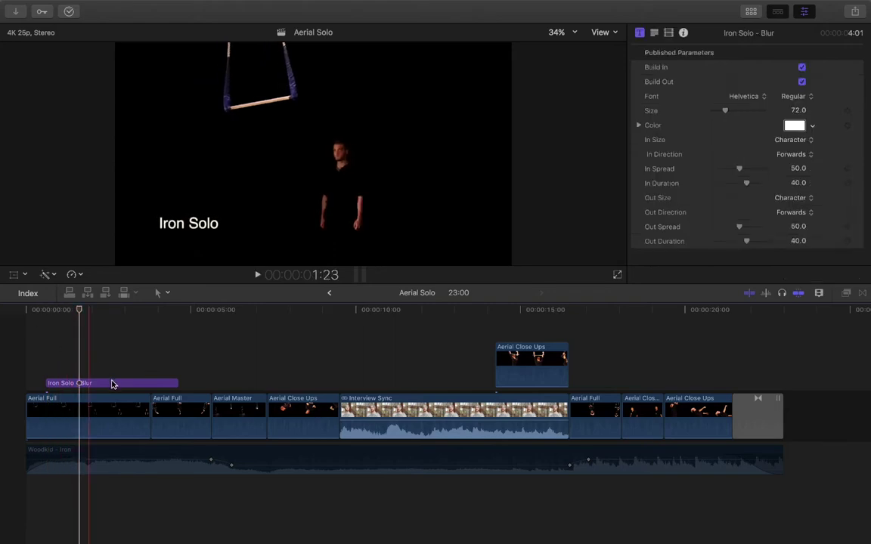
key("space")
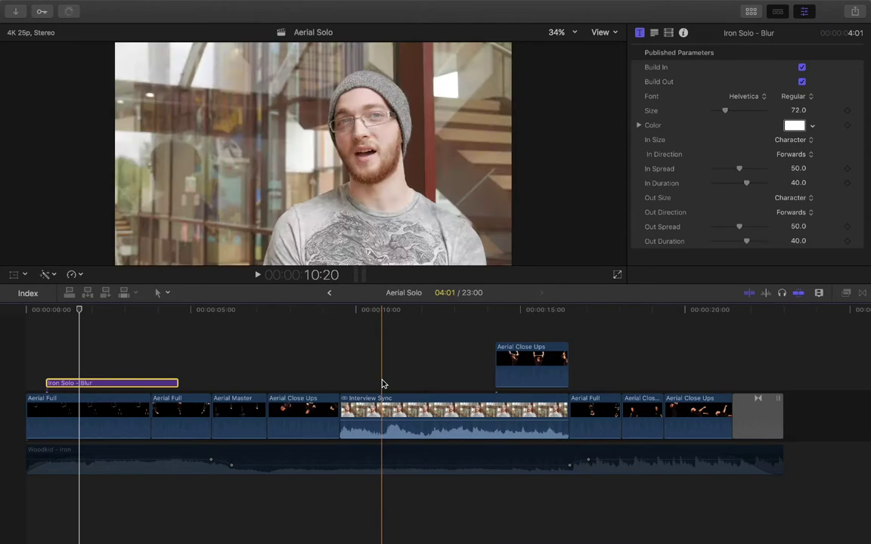
Step: Try trimming the title's end to the end of the first Aerial Full clip with Build Out off, and preview it
left_click_drag(180, 386, 151, 386)
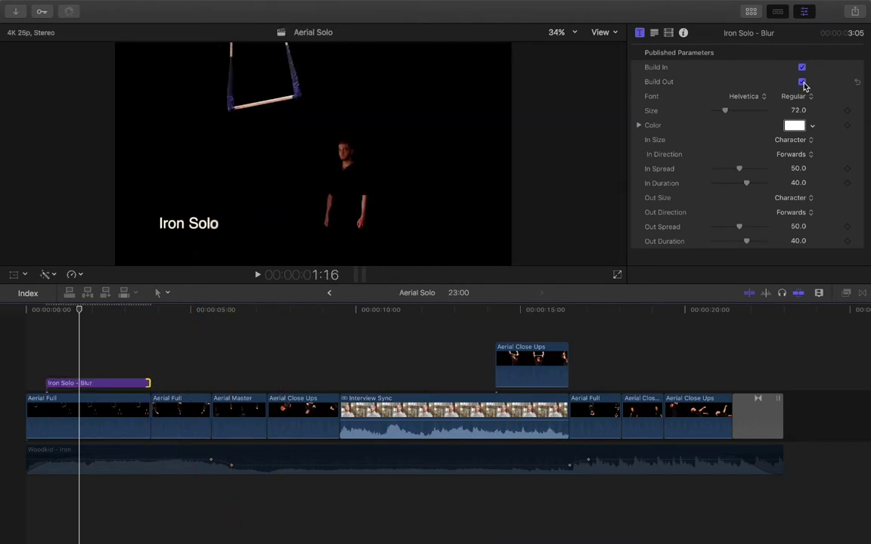
left_click(111, 330)
key("space")
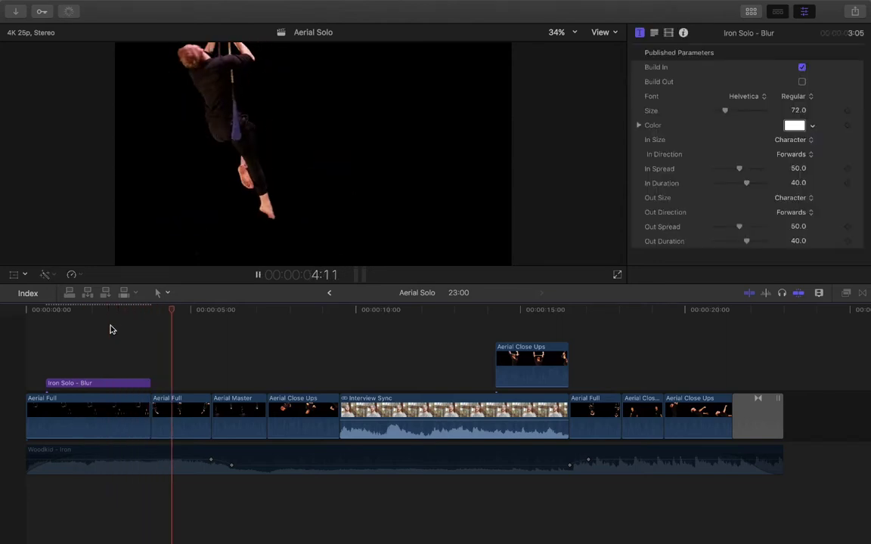
key("space")
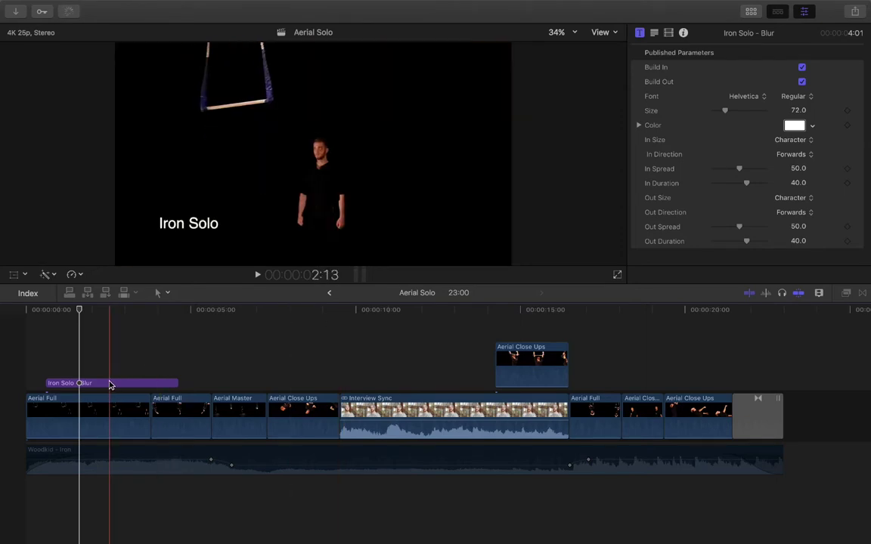
Step: Select the Iron Solo title and look at the choices for its In Size parameter
left_click(109, 384)
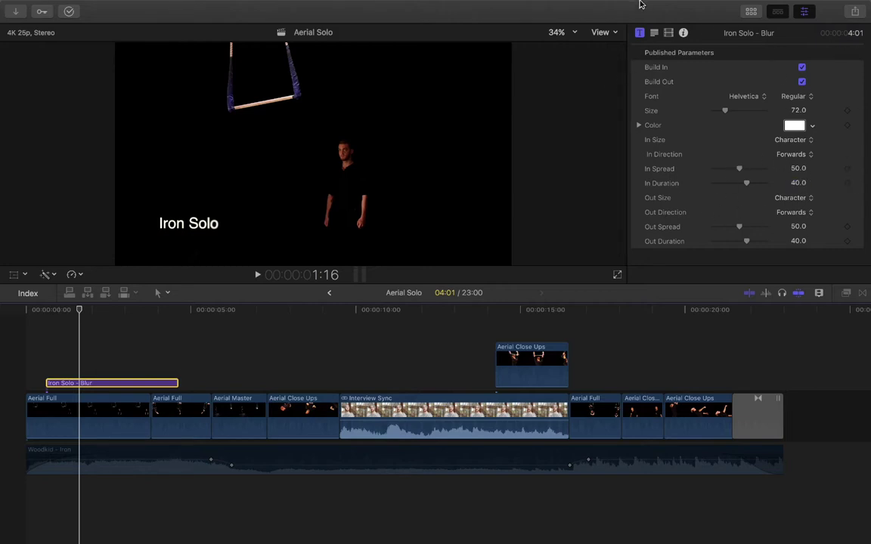
left_click(794, 140)
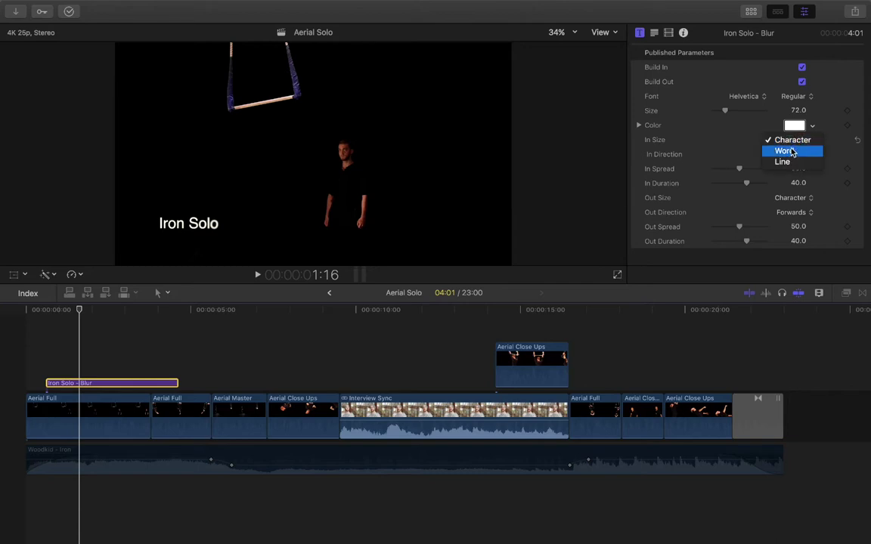
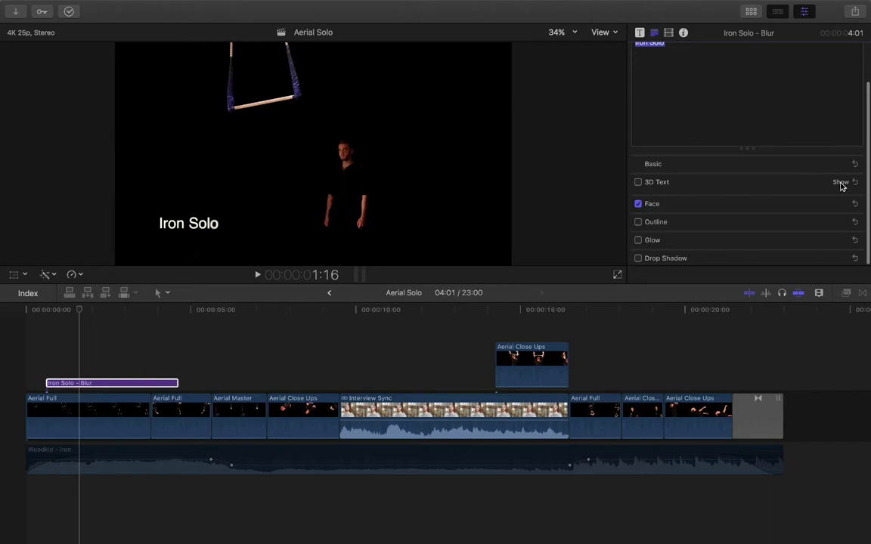
Step: Examine the 3D Text, Face and Outline settings of the Iron Solo text, collapsing each section after viewing it
left_click(841, 184)
scroll(842, 227, "down", 3)
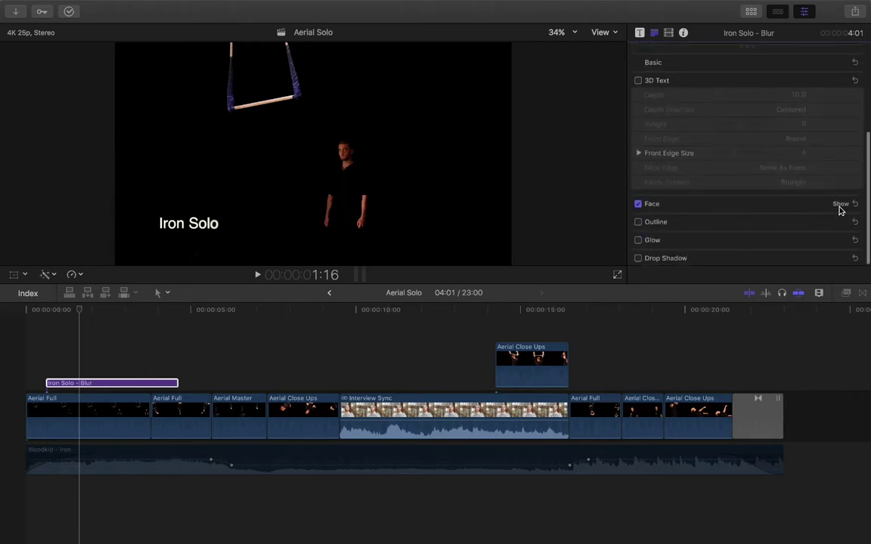
left_click(840, 204)
scroll(840, 214, "down", 2)
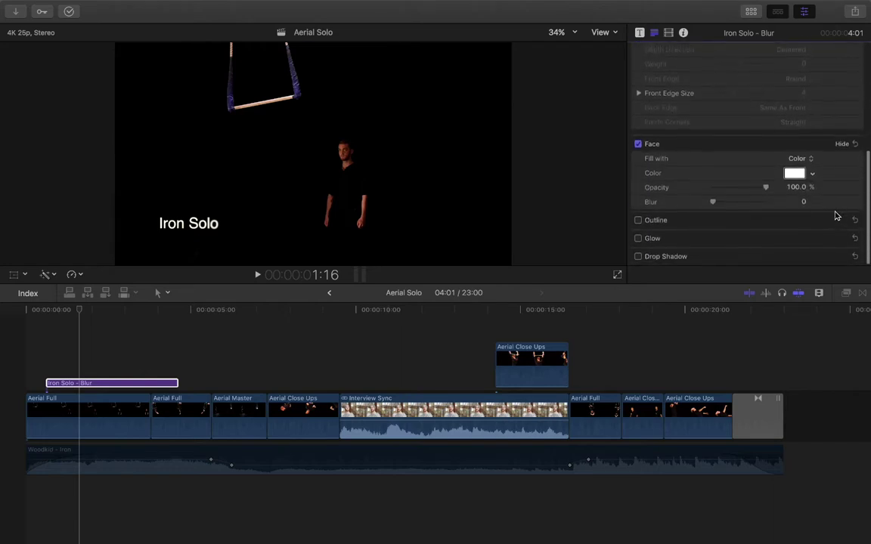
left_click(785, 224)
scroll(750, 220, "down", 2)
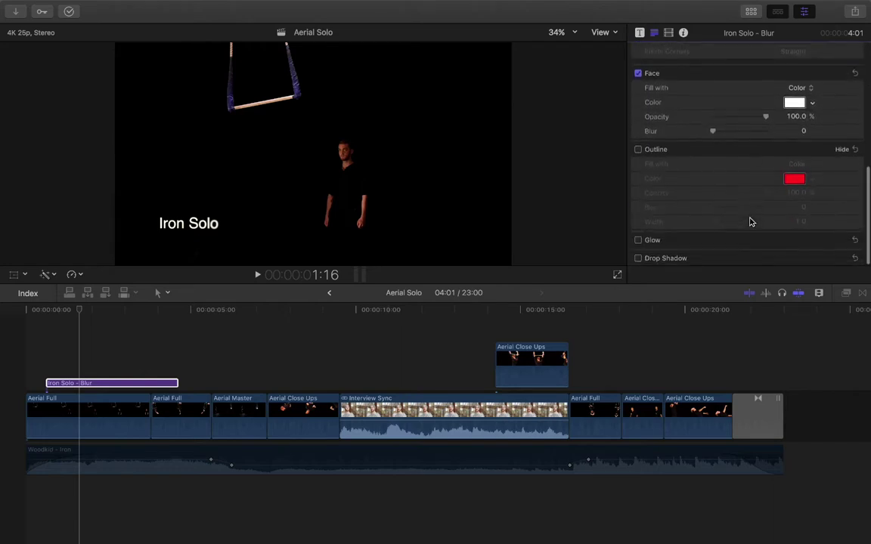
left_click(840, 149)
left_click(841, 146)
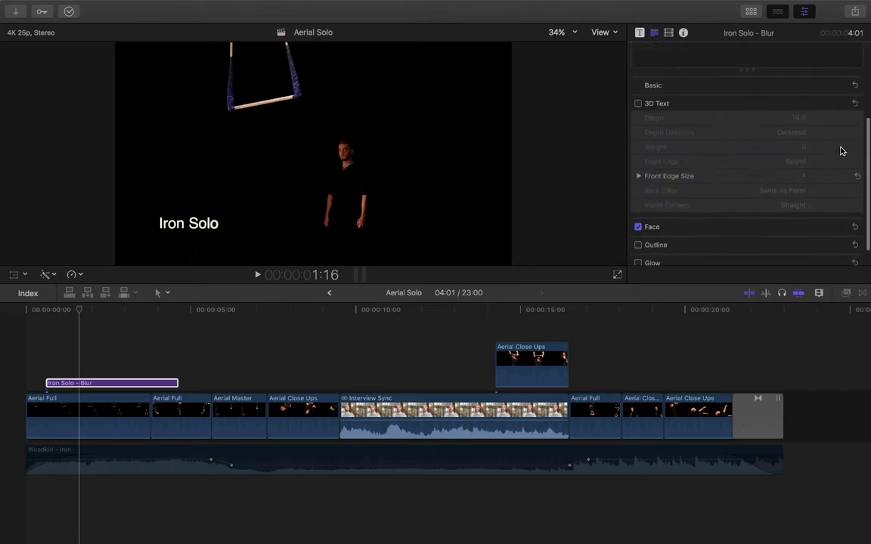
left_click(841, 103)
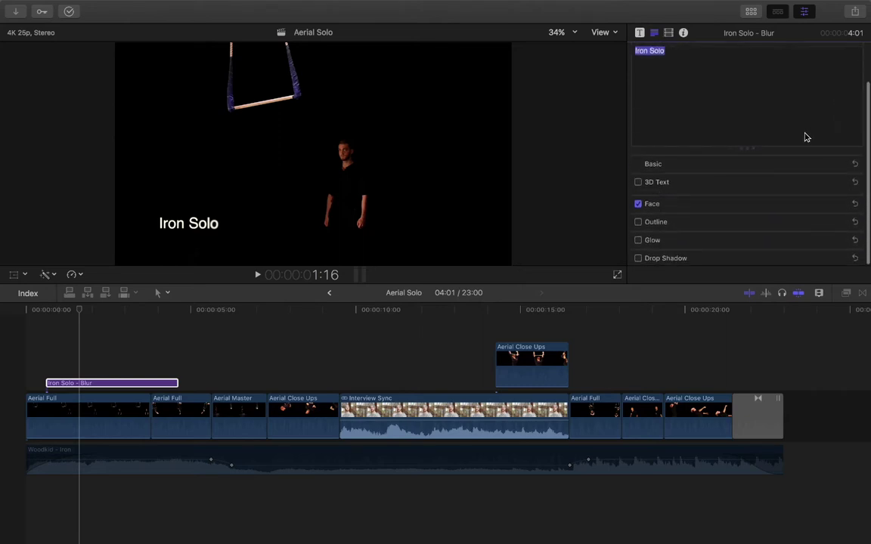
Step: Expand the Basic text settings of the Iron Solo title and look through its font, size, alignment and spacing options
left_click(840, 164)
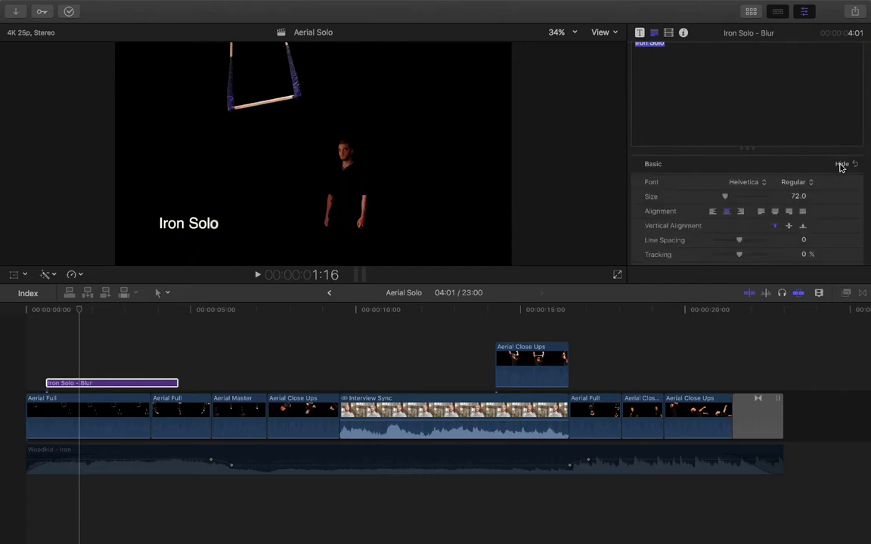
scroll(722, 198, "down", 3)
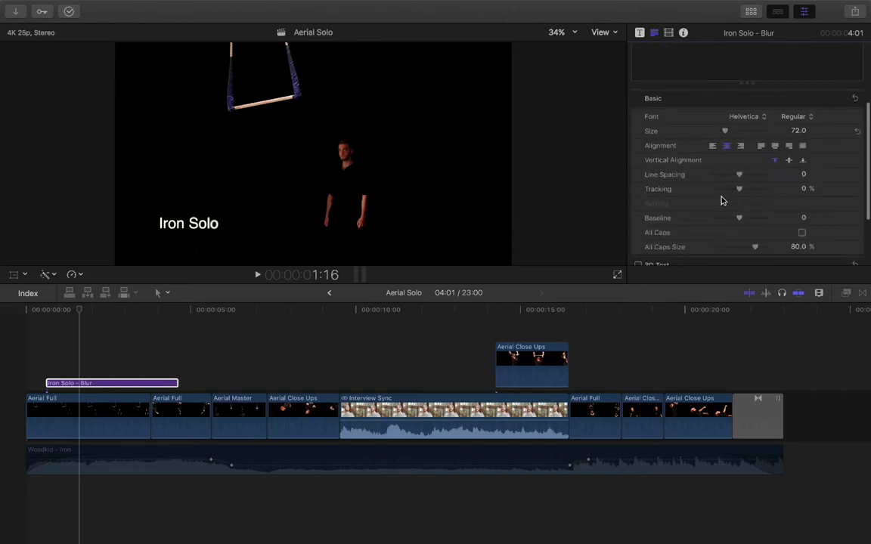
scroll(722, 200, "up", 3)
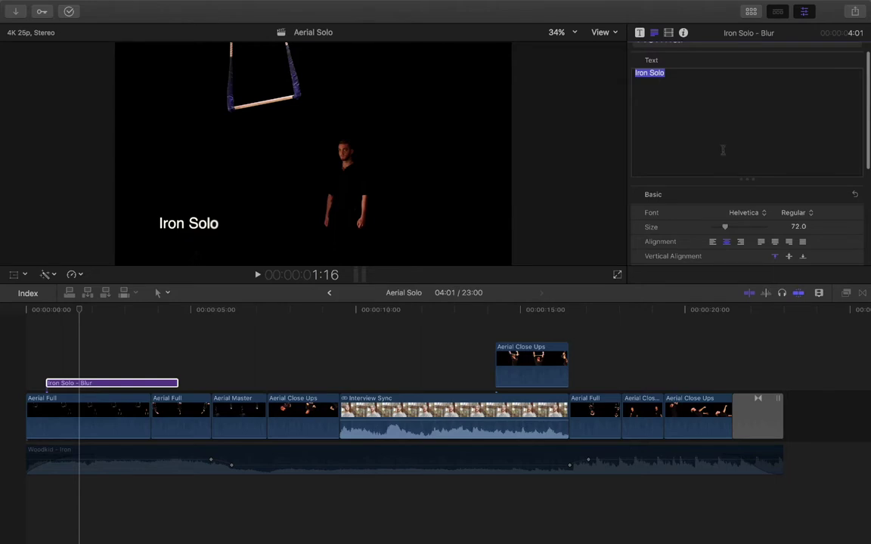
scroll(710, 197, "down", 3)
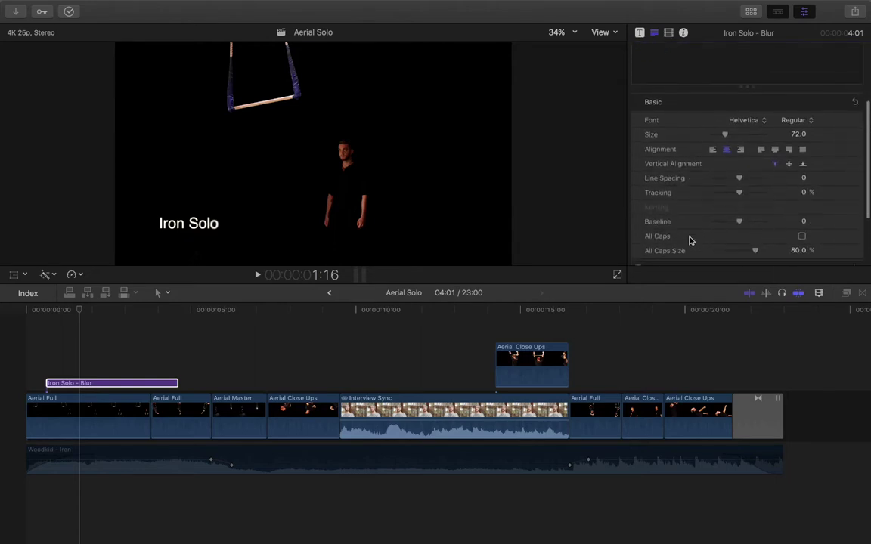
scroll(688, 231, "down", 1)
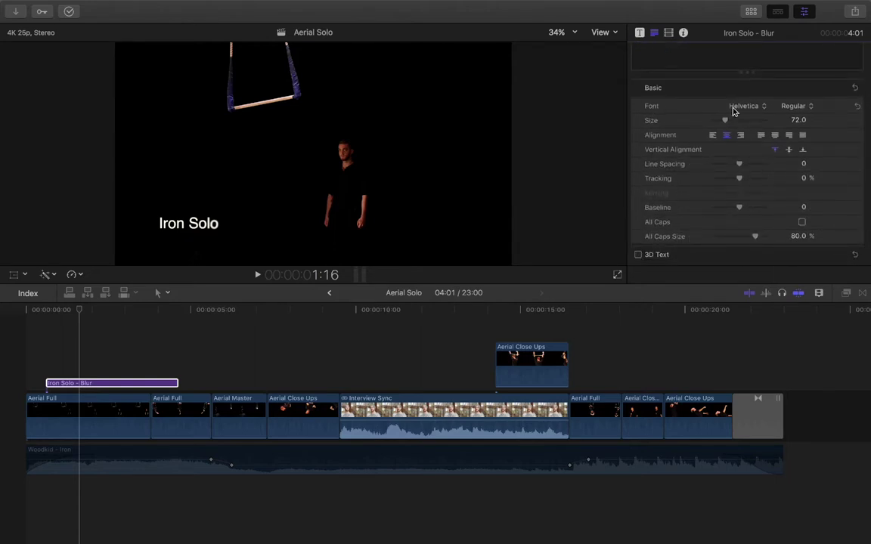
Step: Change the Iron Solo title's font to Lucida Calligraphy and scrub over the title back to 1:04 to preview it
left_click(763, 107)
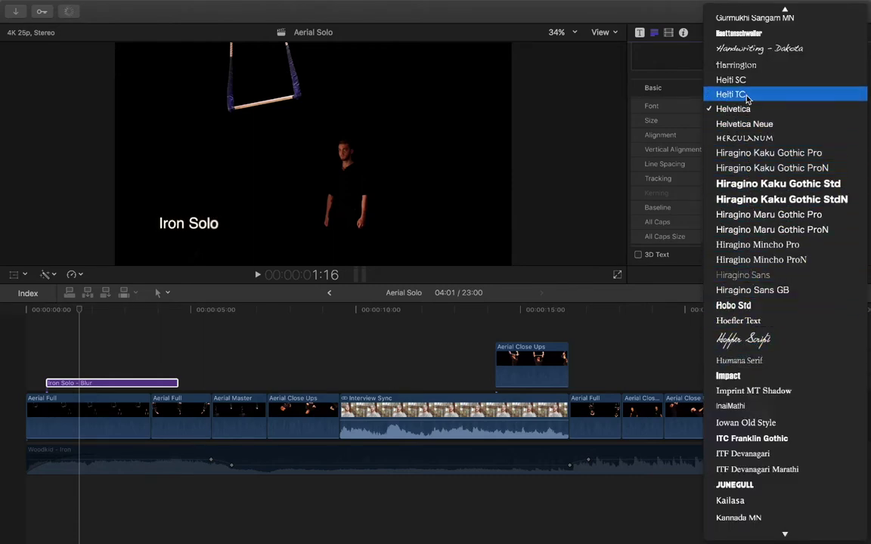
scroll(756, 259, "down", 10)
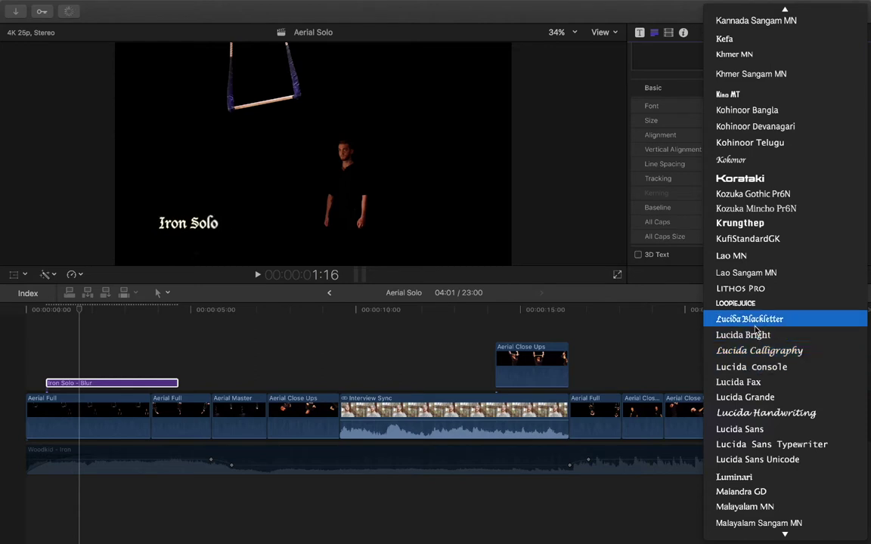
left_click(97, 345)
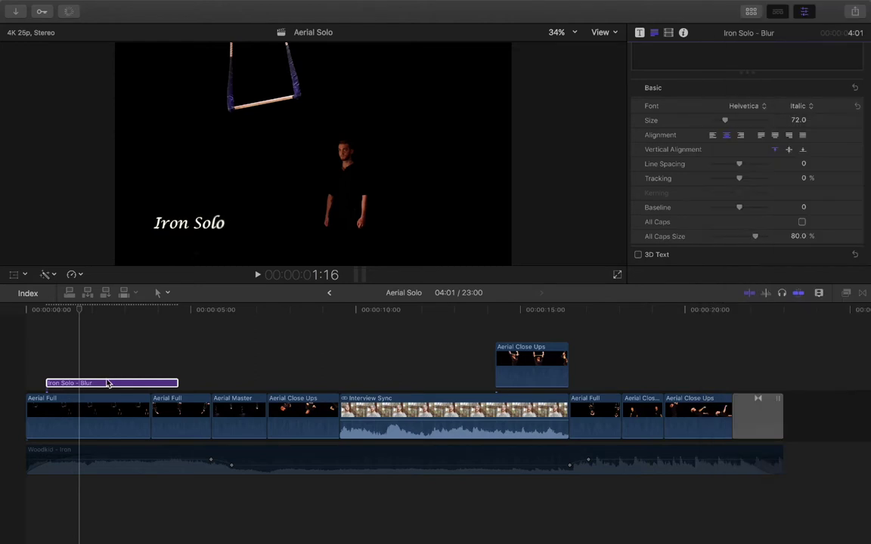
left_click(78, 312)
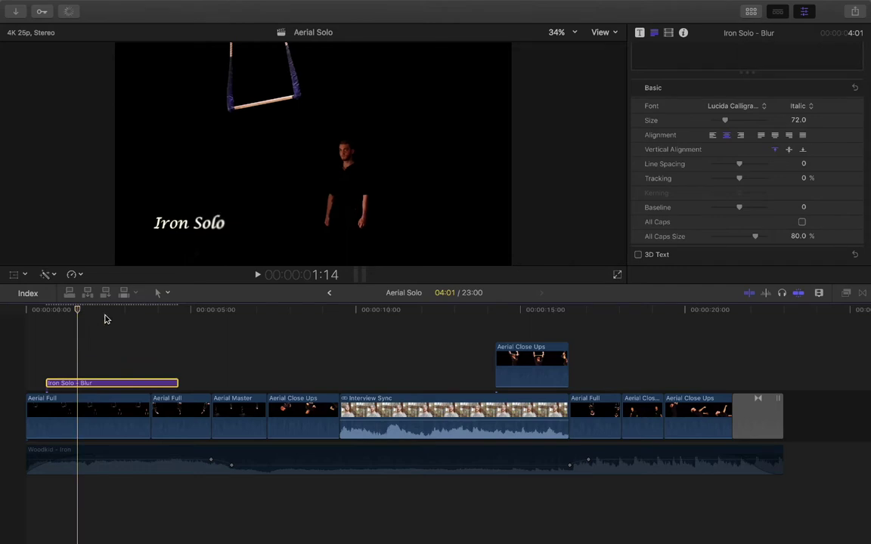
left_click(107, 312)
left_click_drag(106, 312, 66, 321)
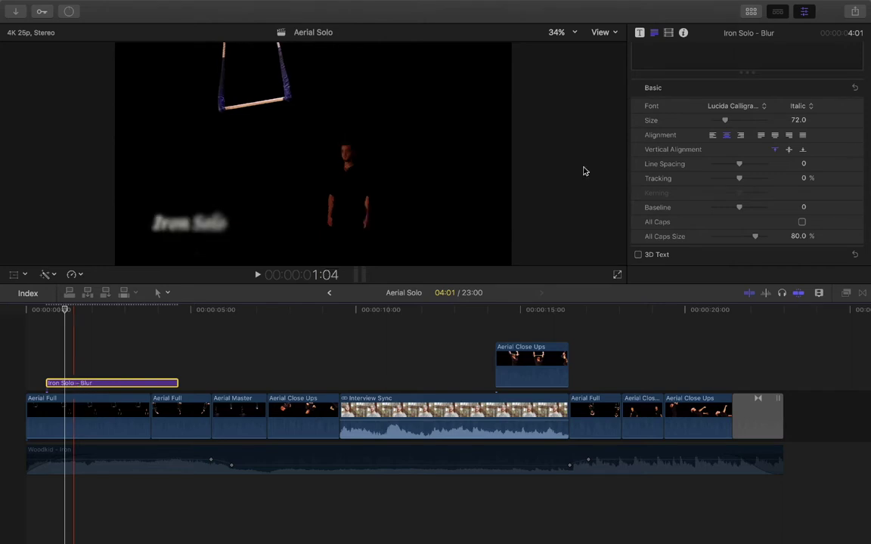
Step: Change the title's font to Meiryo and scrub forward to 2:08 to check it
left_click(745, 108)
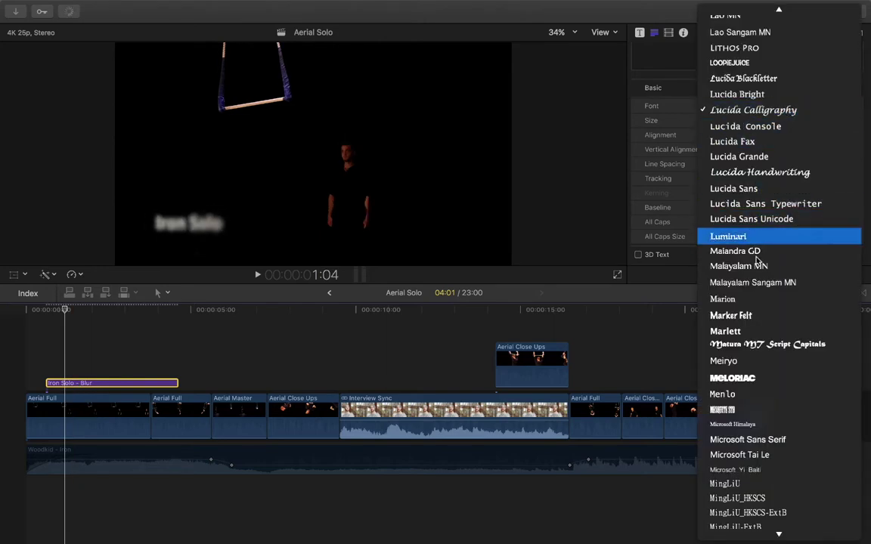
left_click(65, 312)
left_click_drag(65, 313, 109, 314)
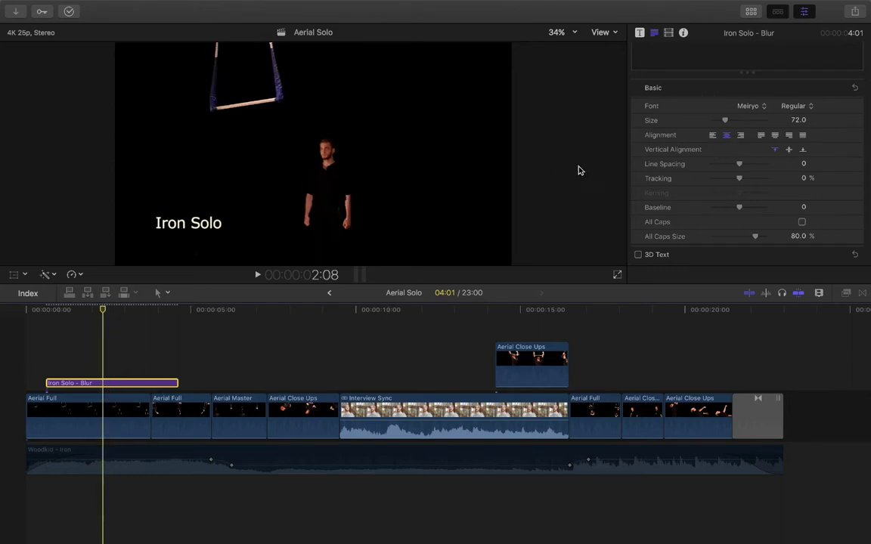
Step: Select all of the Iron Solo text, set its font to Helvetica and preview the available styles, keeping Regular
scroll(764, 158, "up", 3)
left_click(680, 58)
key("super+a")
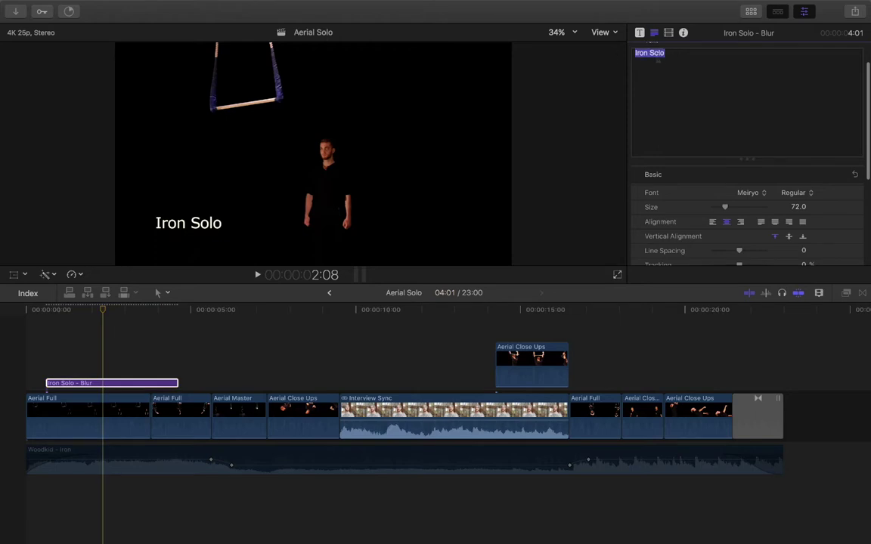
left_click(751, 192)
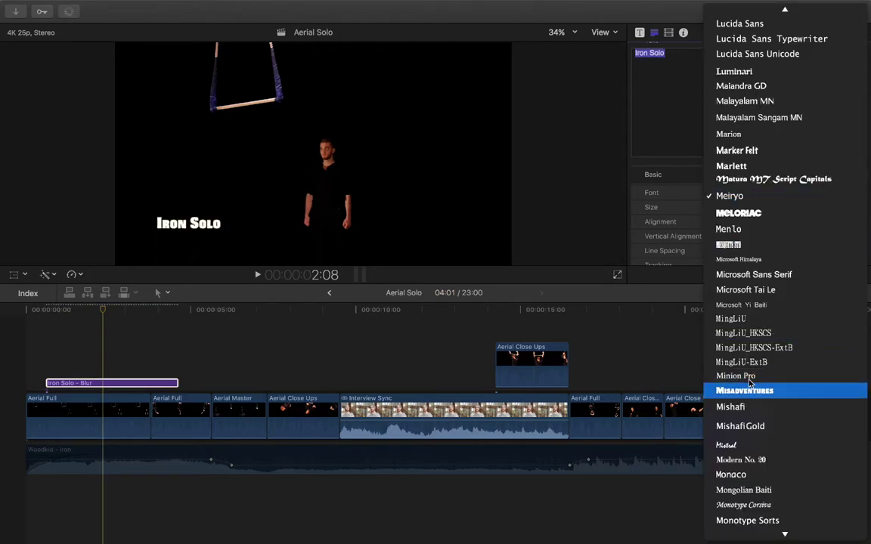
scroll(794, 170, "up", 10)
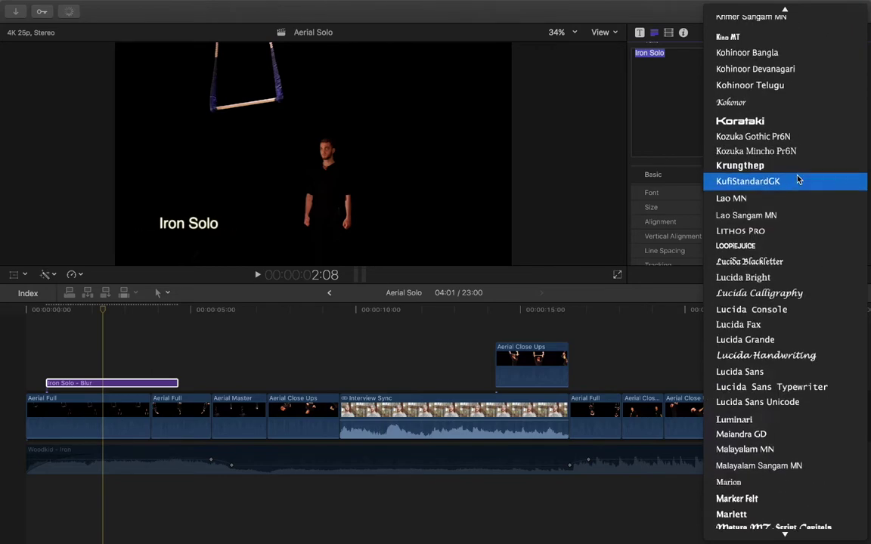
scroll(796, 188, "up", 1)
scroll(762, 223, "up", 1)
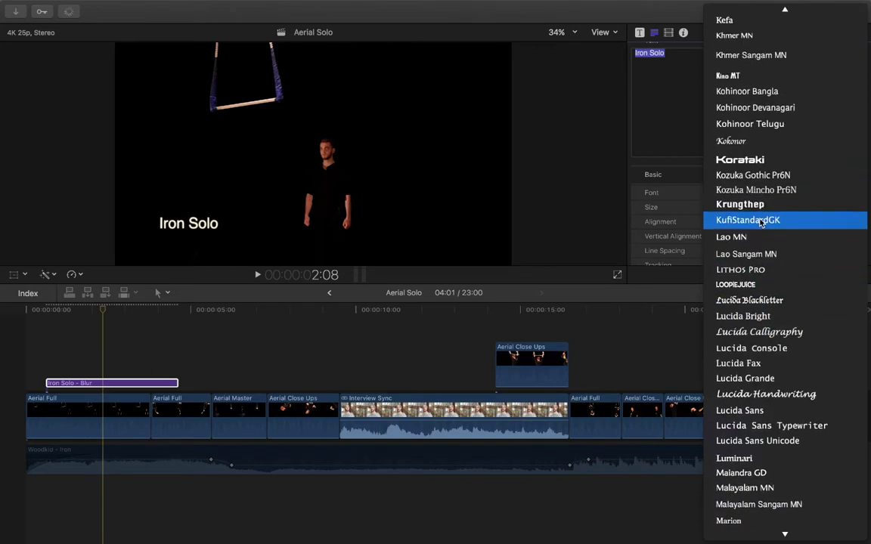
scroll(762, 223, "up", 15)
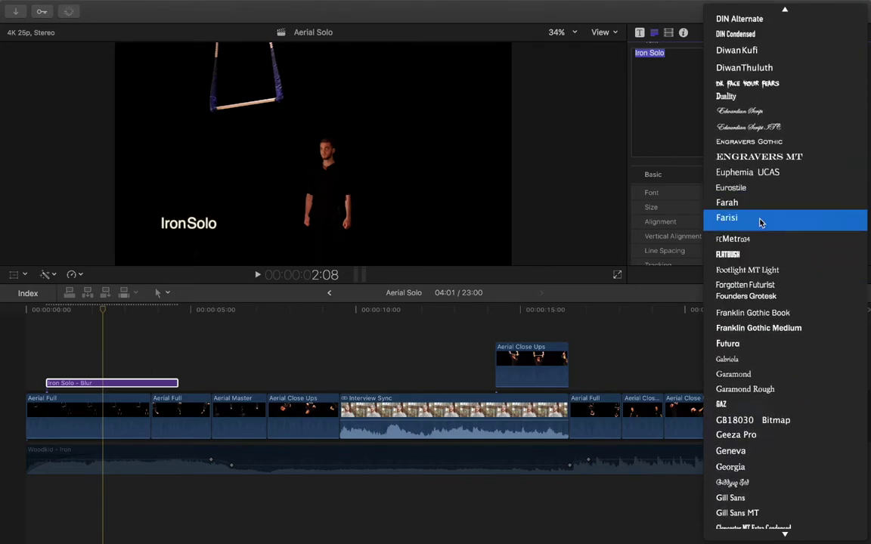
scroll(761, 222, "down", 10)
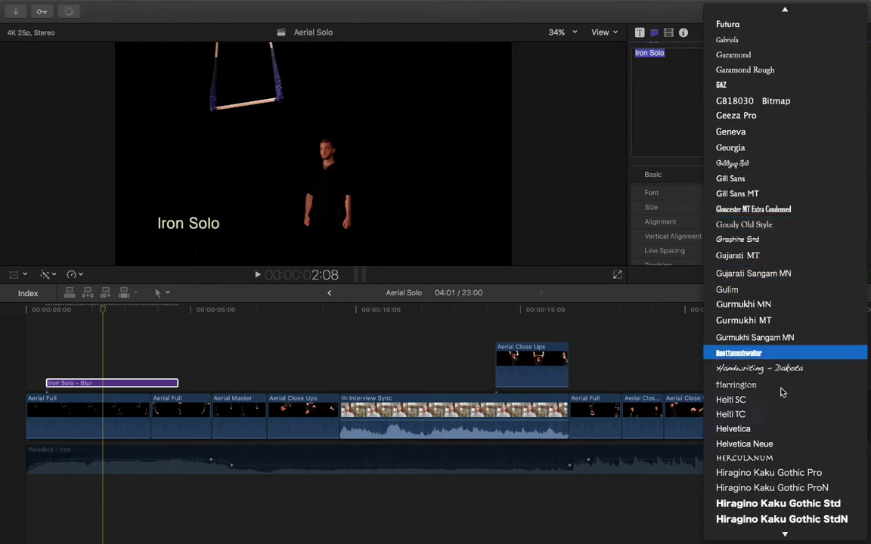
left_click(760, 428)
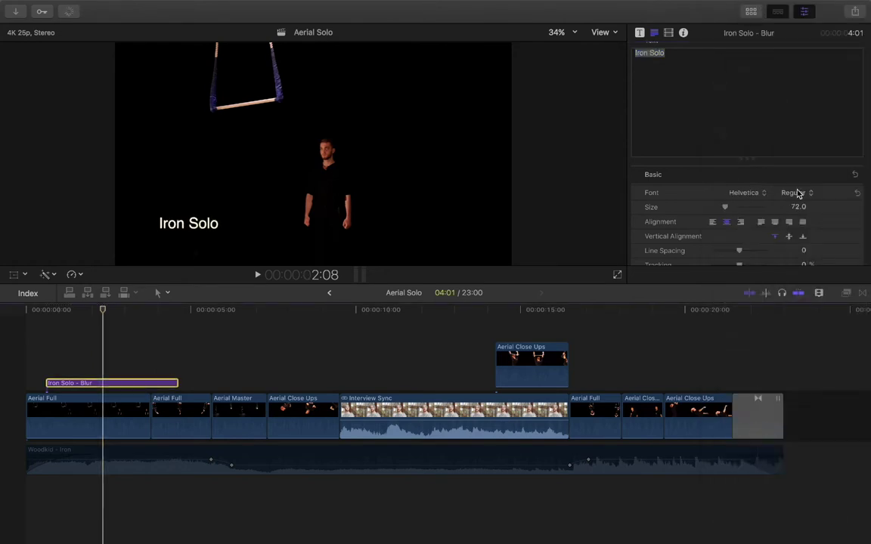
left_click(797, 194)
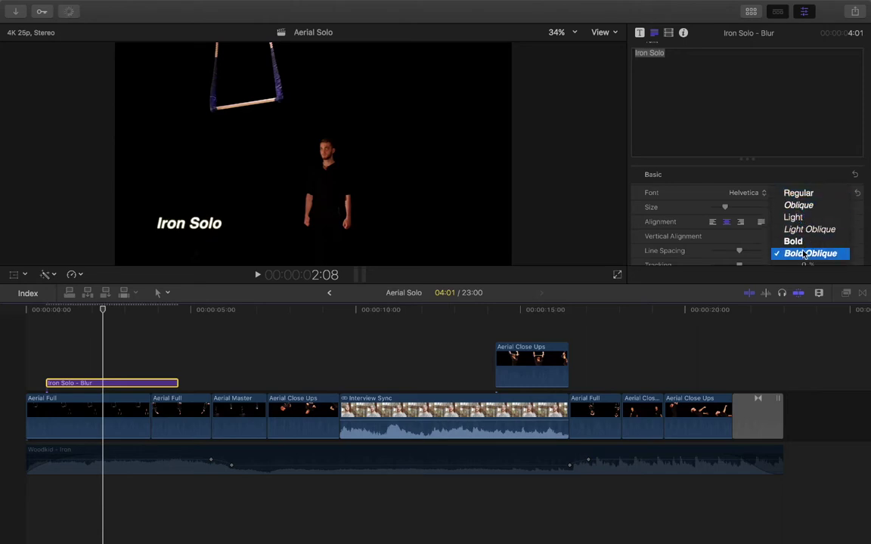
left_click(775, 193)
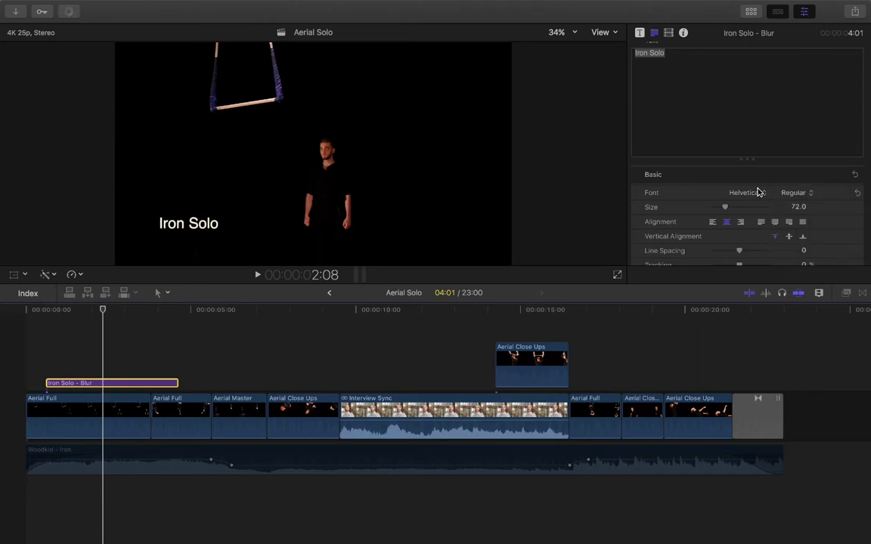
Step: Set the Iron Solo title's font to Herculanum in Regular and place the cursor at the end of its text
left_click(757, 193)
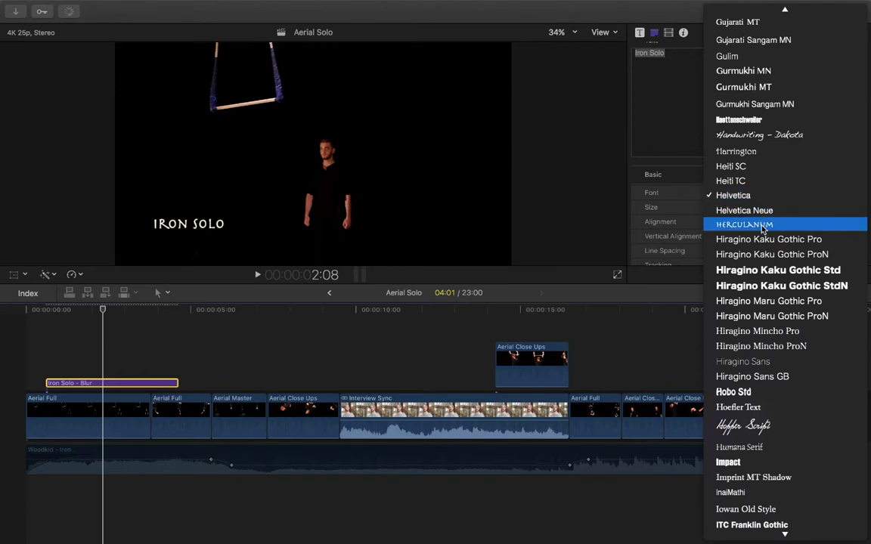
left_click(745, 224)
left_click(802, 193)
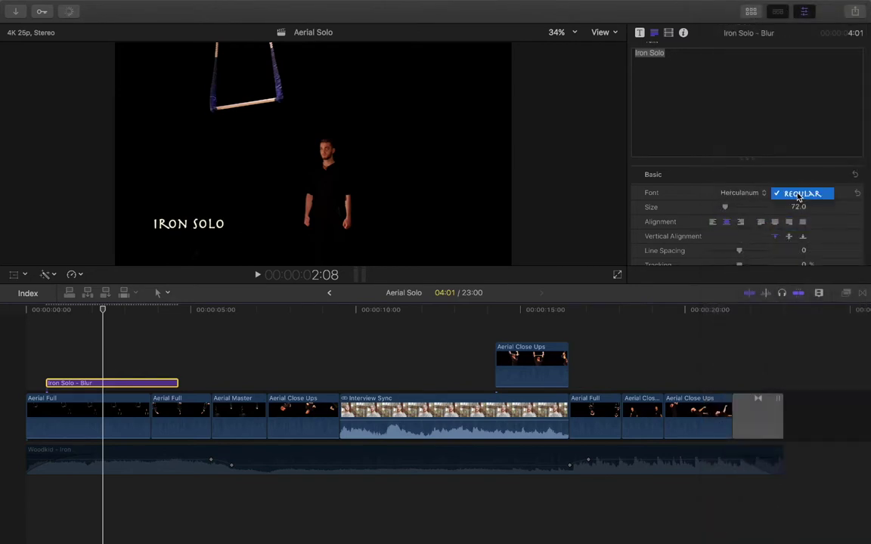
left_click(801, 193)
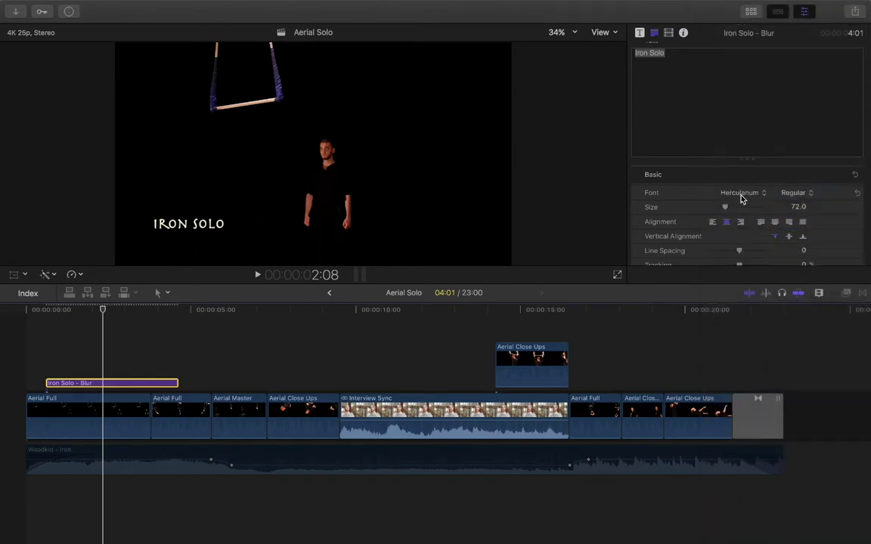
left_click(741, 194)
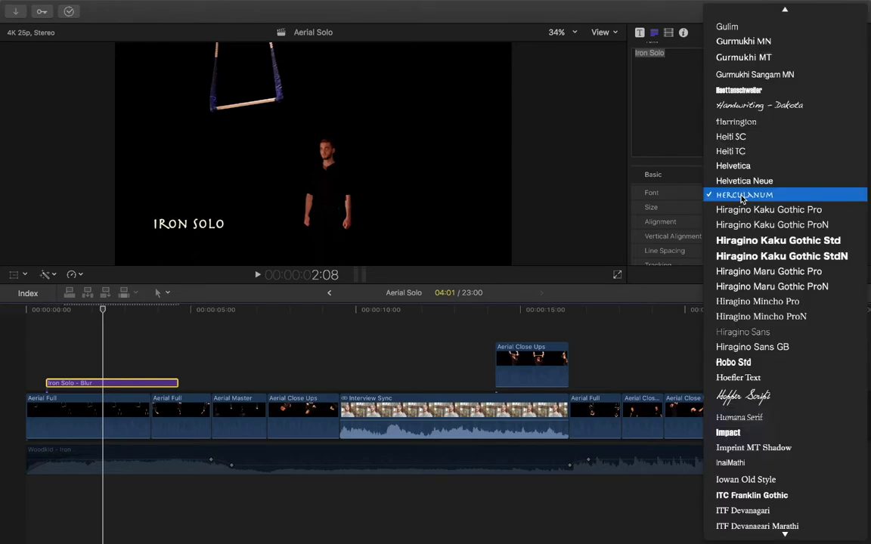
left_click(741, 199)
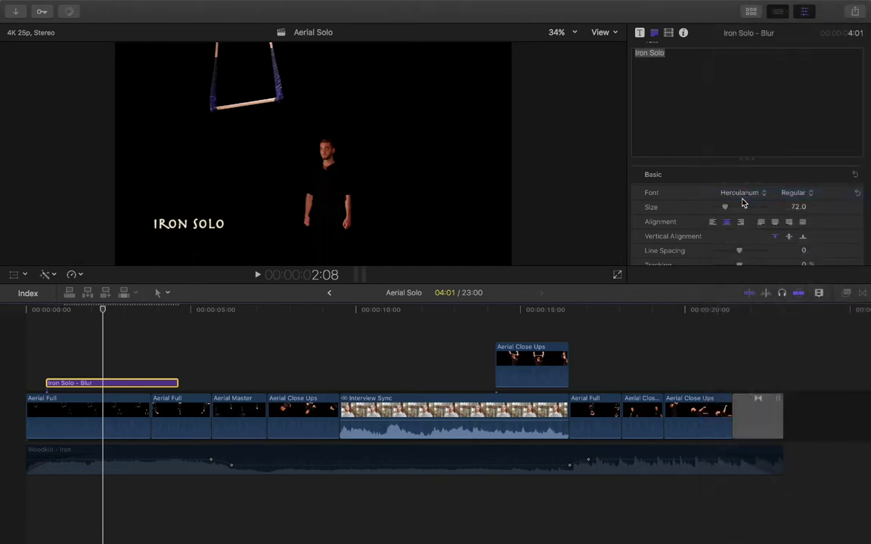
left_click(733, 101)
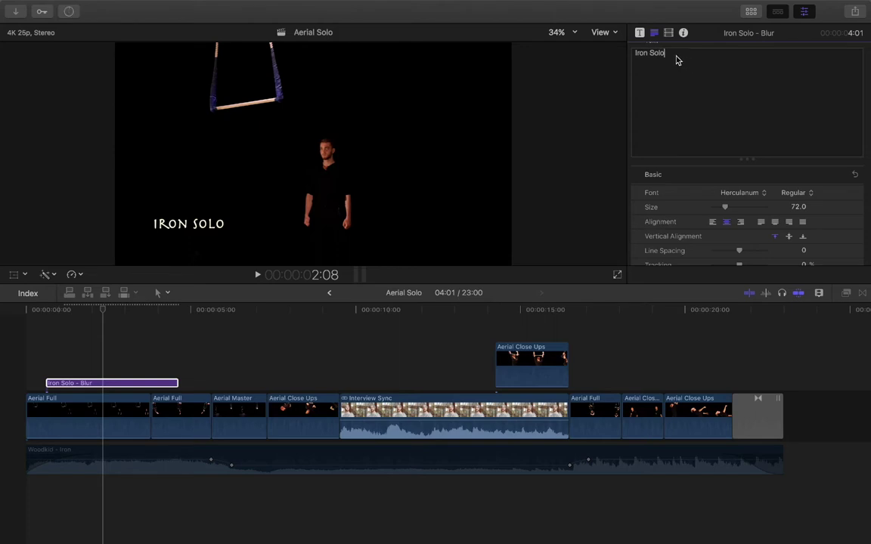
Step: Select all of the Iron Solo text and try font sizes of 100 and 109
key("super+a")
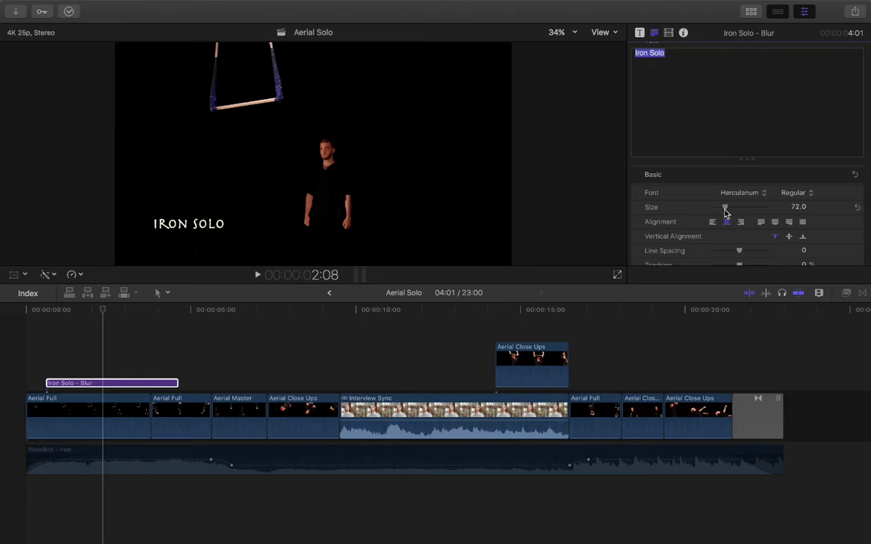
mouse_move(725, 211)
left_mouse_down()
mouse_move(741, 217)
mouse_move(726, 219)
left_mouse_up()
left_click(798, 207)
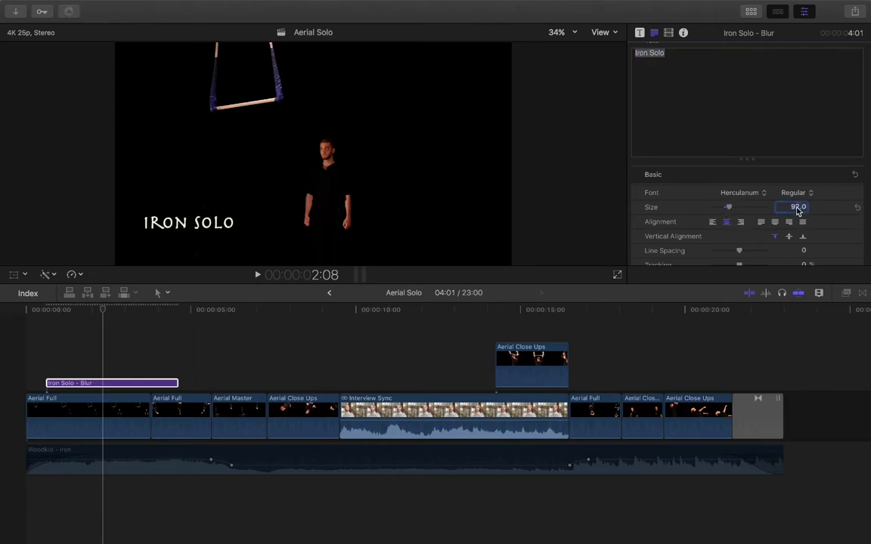
type("100")
key("Return")
left_click(797, 206)
type("109")
key("Return")
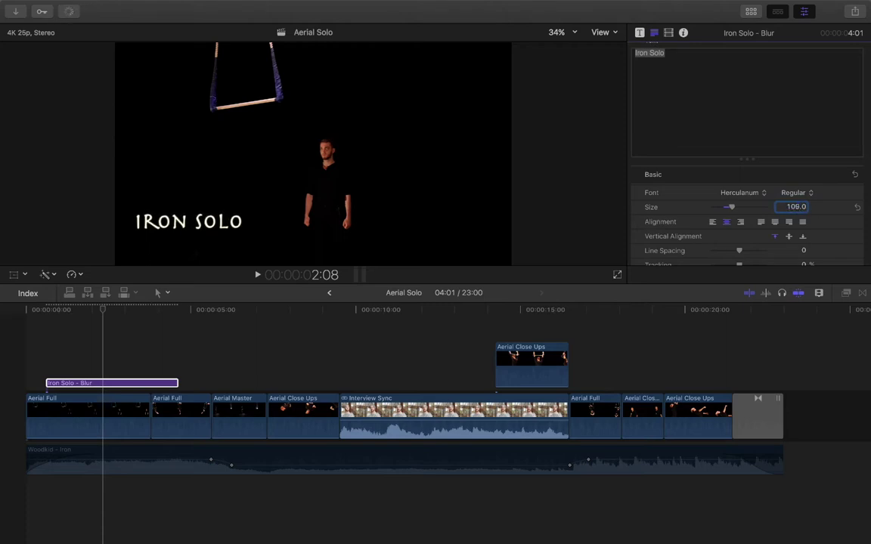
Step: Try a font size of 97 on the Iron Solo title and set it to 110
type("95")
key("Return")
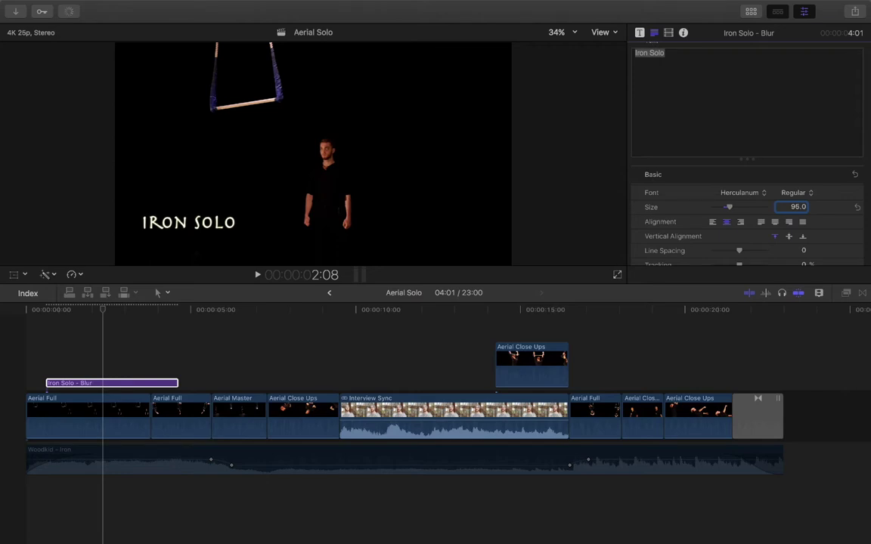
type("97")
key("Return")
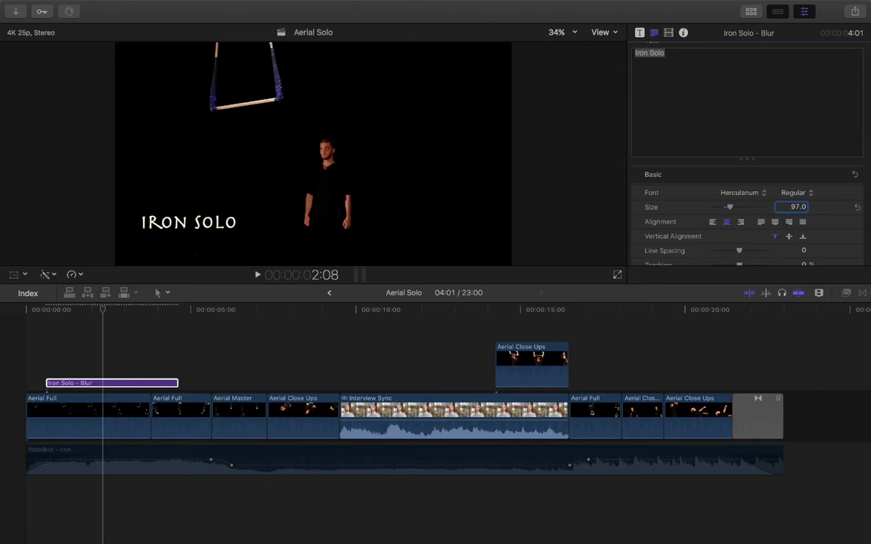
left_click(798, 207)
type("110")
key("Return")
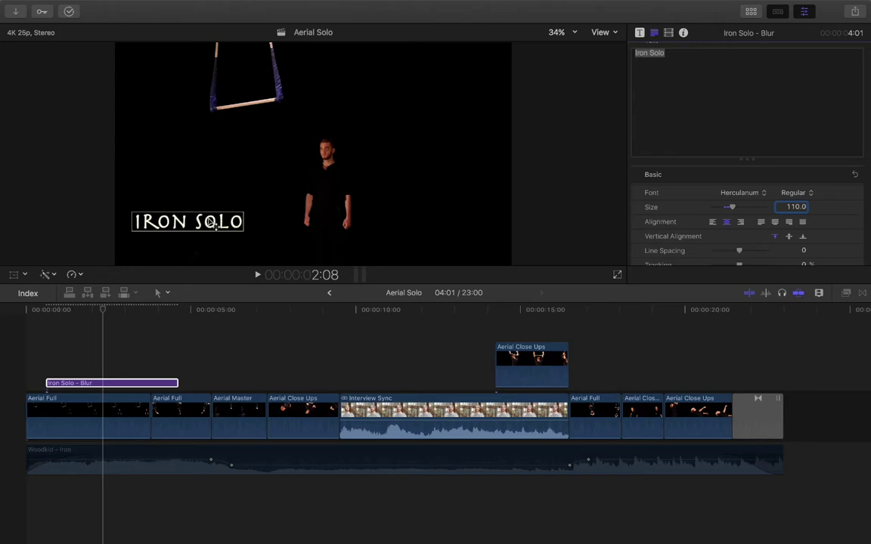
Step: Move the Iron Solo title slightly right and up within the frame
mouse_move(238, 224)
left_mouse_down()
mouse_move(211, 227)
mouse_move(246, 227)
mouse_move(239, 220)
left_mouse_up()
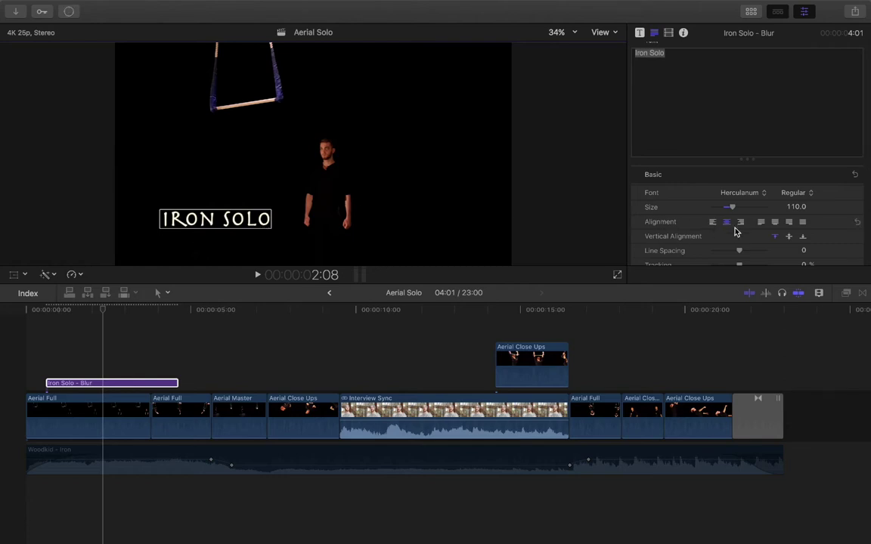
scroll(735, 231, "down", 3)
scroll(737, 232, "up", 3)
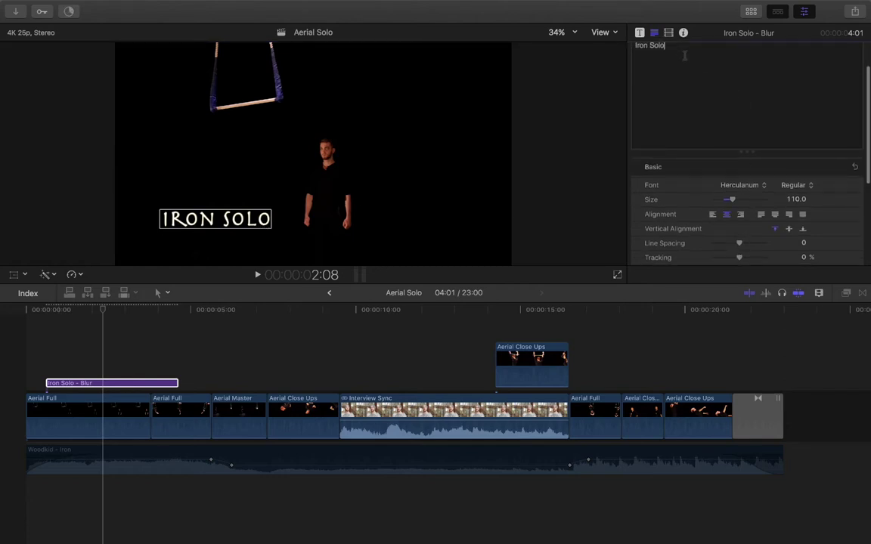
double_click(657, 45)
scroll(723, 241, "down", 4)
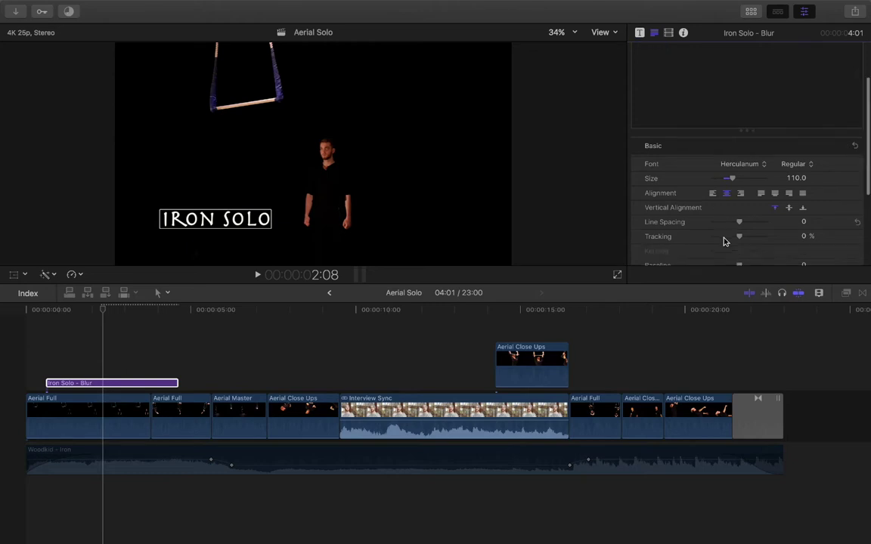
Step: Select the title text and compare left, center and right alignment, keeping left alignment
double_click(228, 221)
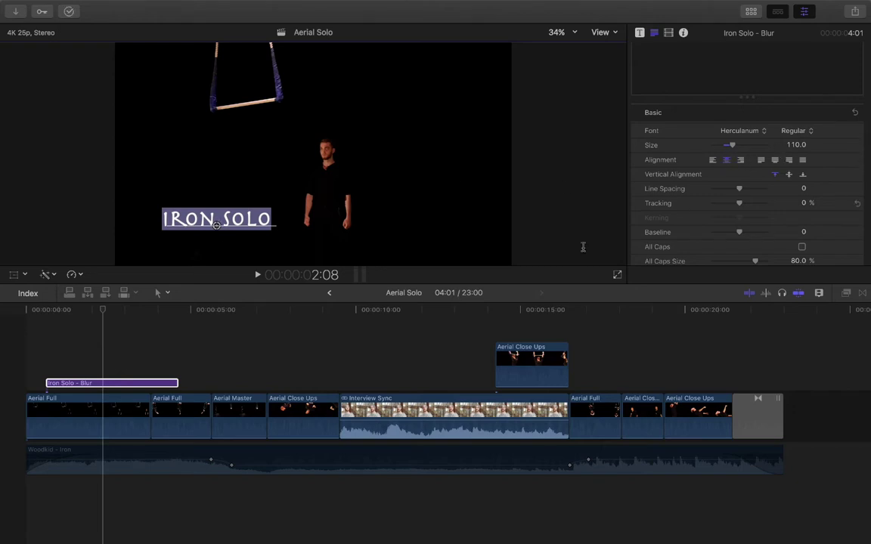
left_click(713, 161)
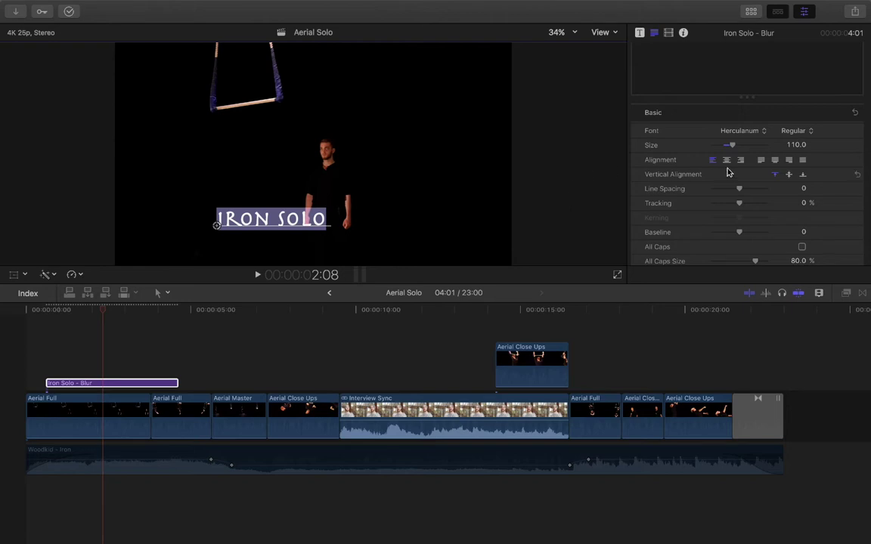
left_click(726, 161)
left_click(740, 161)
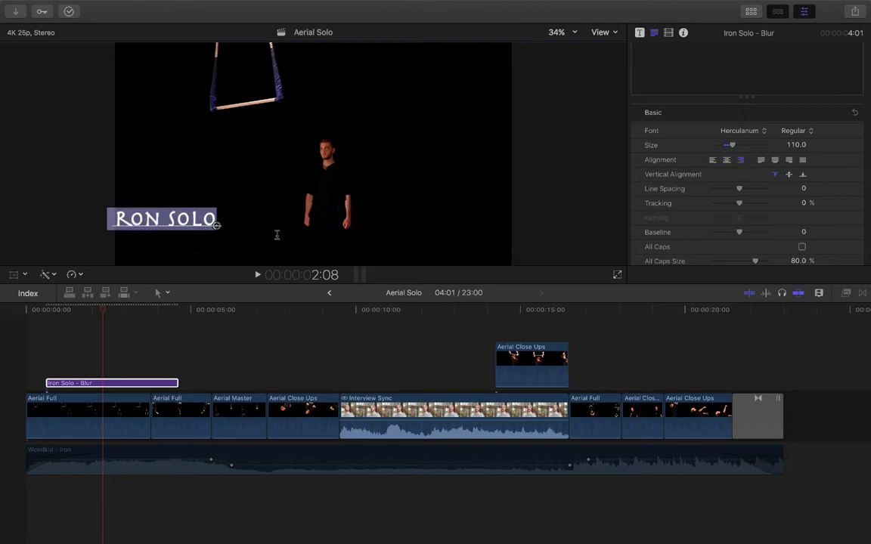
left_click(714, 161)
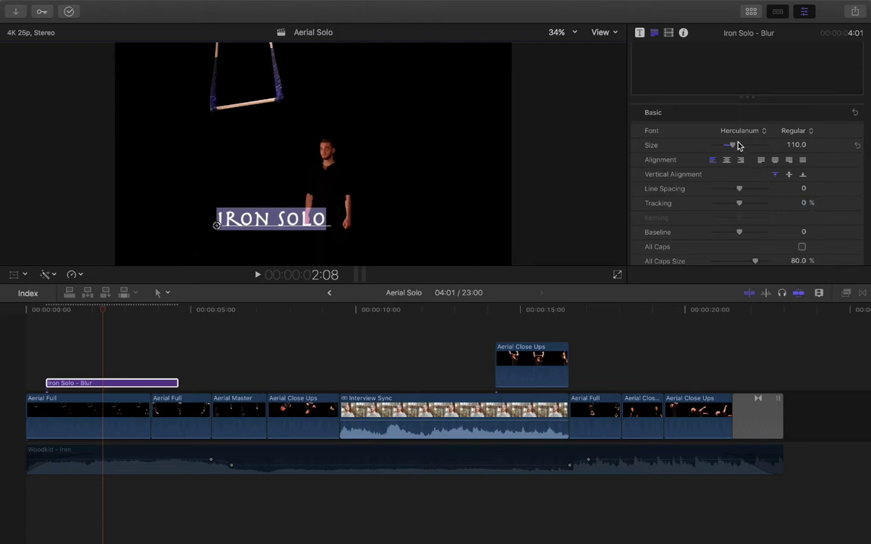
Step: Enlarge the title text to size 131 and move the title left in the frame, clear of the performer
left_click_drag(739, 146, 744, 164)
left_click(217, 226)
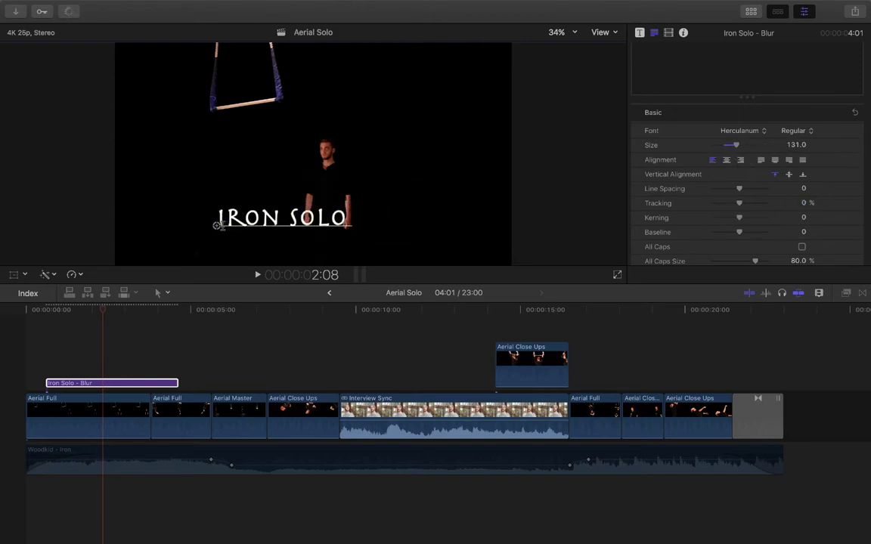
double_click(220, 221)
left_click_drag(217, 226, 162, 228)
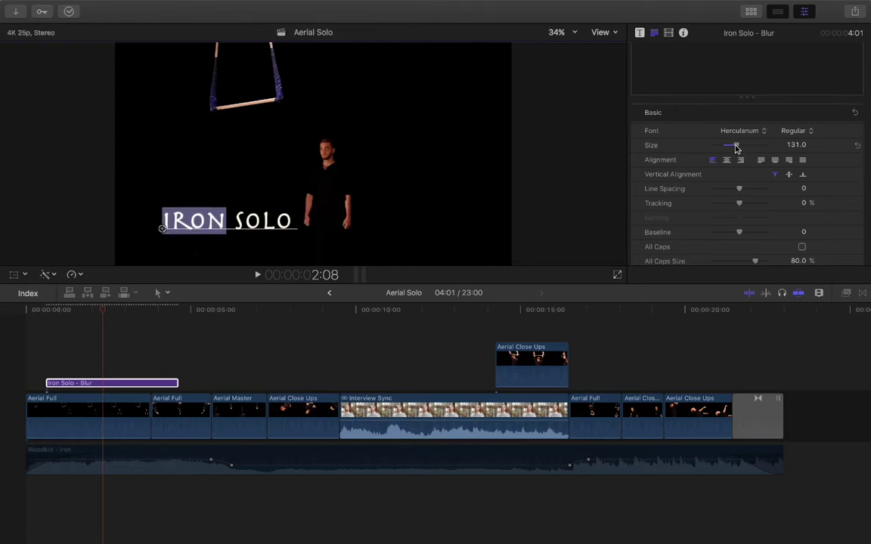
Step: Select both words of the title and reduce the font size to 121
mouse_move(736, 149)
left_mouse_down()
mouse_move(753, 146)
mouse_move(725, 147)
mouse_move(735, 147)
left_mouse_up()
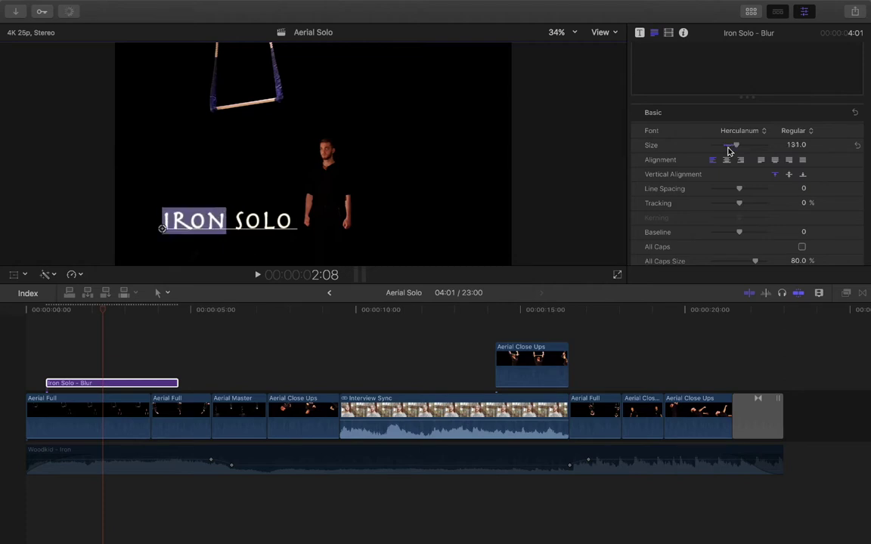
left_click(730, 54)
left_click_drag(713, 93, 713, 95)
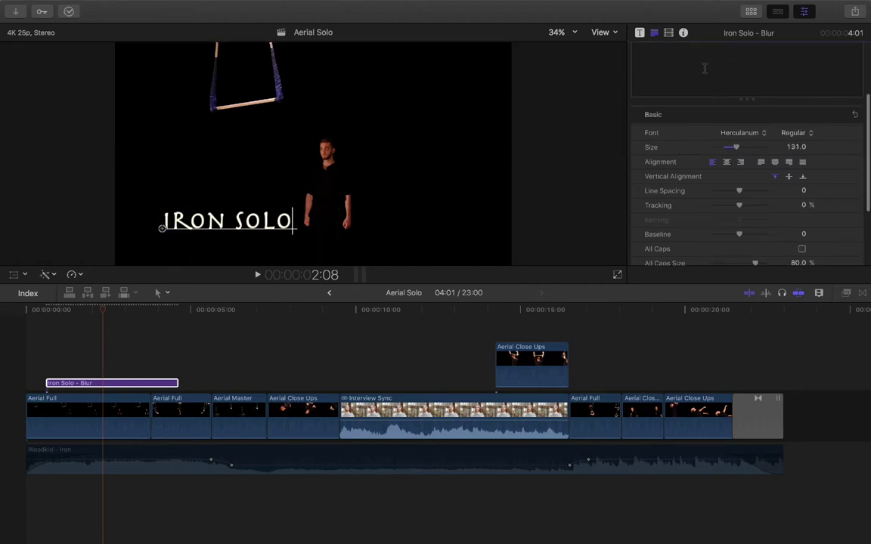
left_click_drag(166, 221, 445, 215)
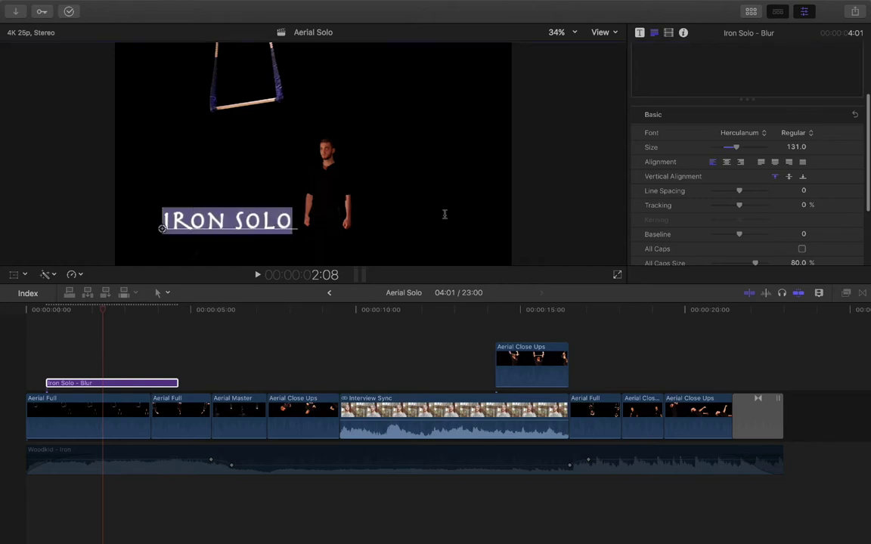
mouse_move(737, 149)
left_mouse_down()
mouse_move(749, 147)
mouse_move(733, 156)
left_mouse_up()
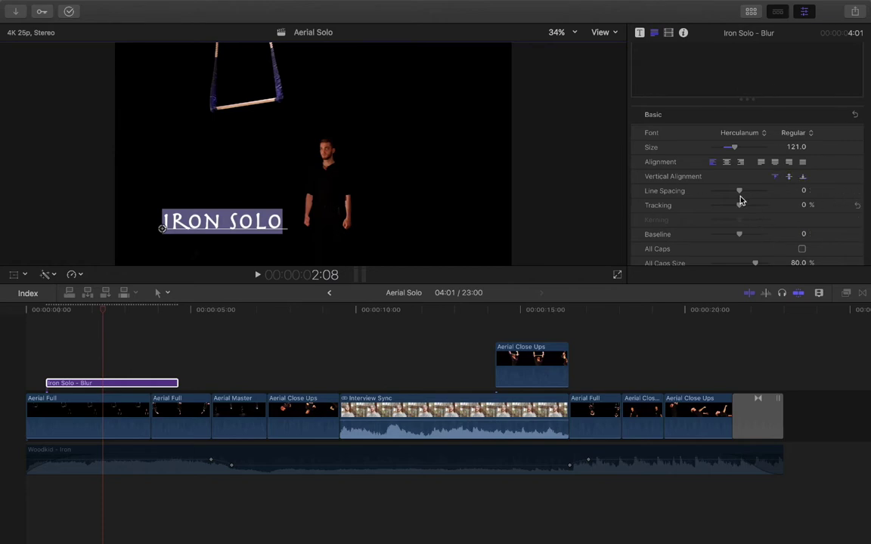
Step: Move the title up in the frame and break its text so that Solo sits on a second line
left_click(736, 80)
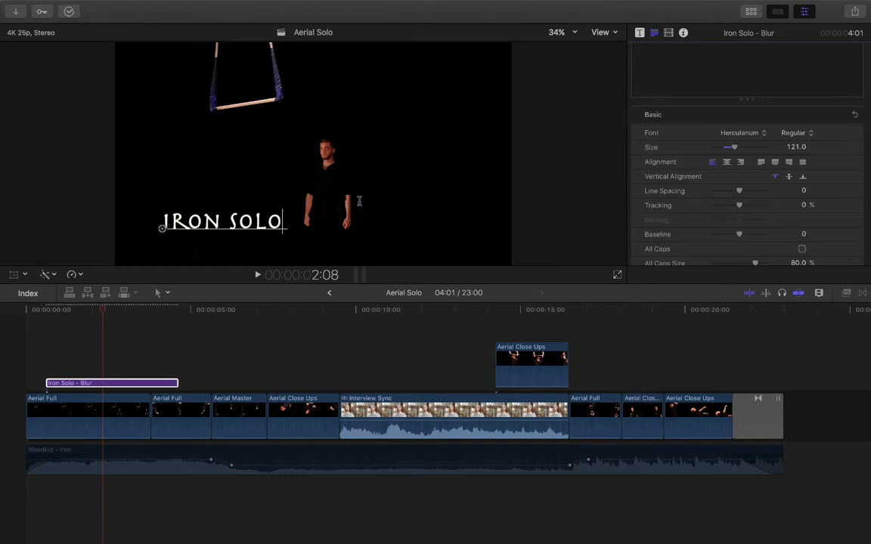
key("Left")
key("Left")
key("Left")
key("Left")
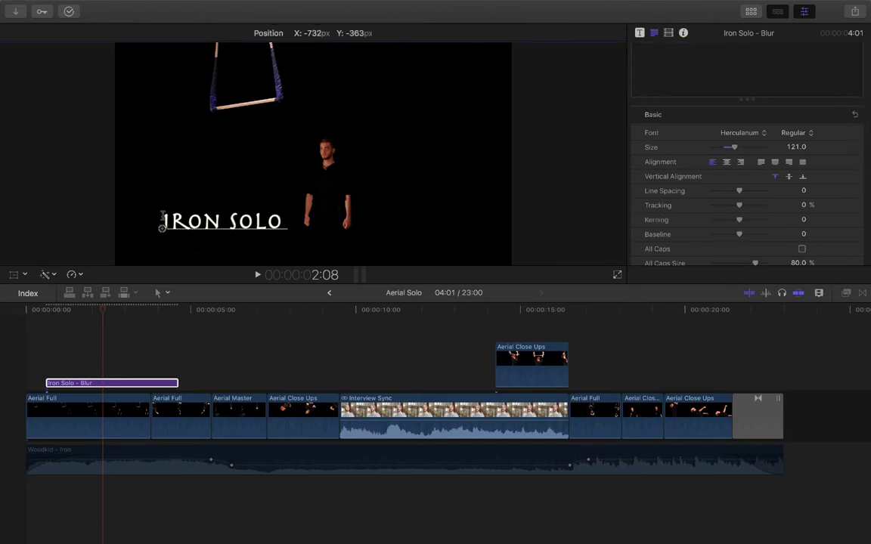
left_click_drag(161, 229, 162, 209)
key("Return")
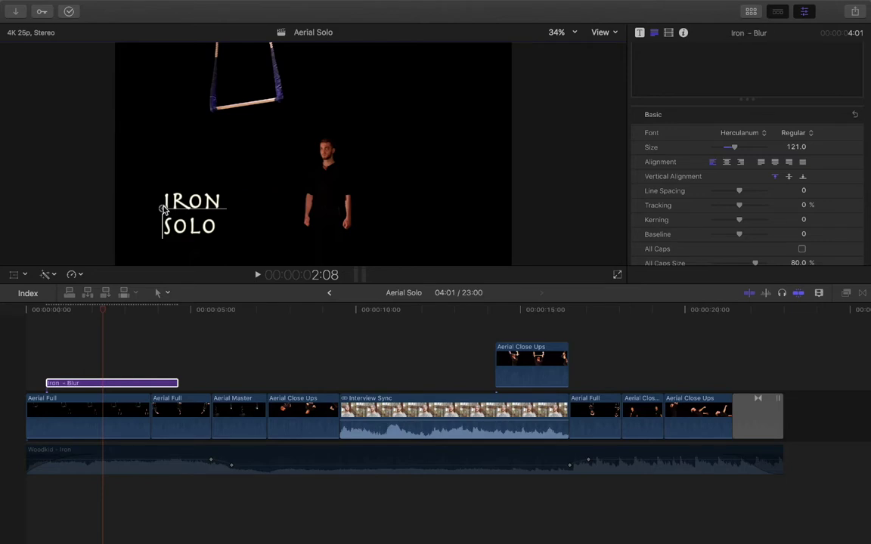
Step: Select both lines of the title, tighten the line spacing to -19 and try adjusting the text size
left_click_drag(223, 229, 164, 199)
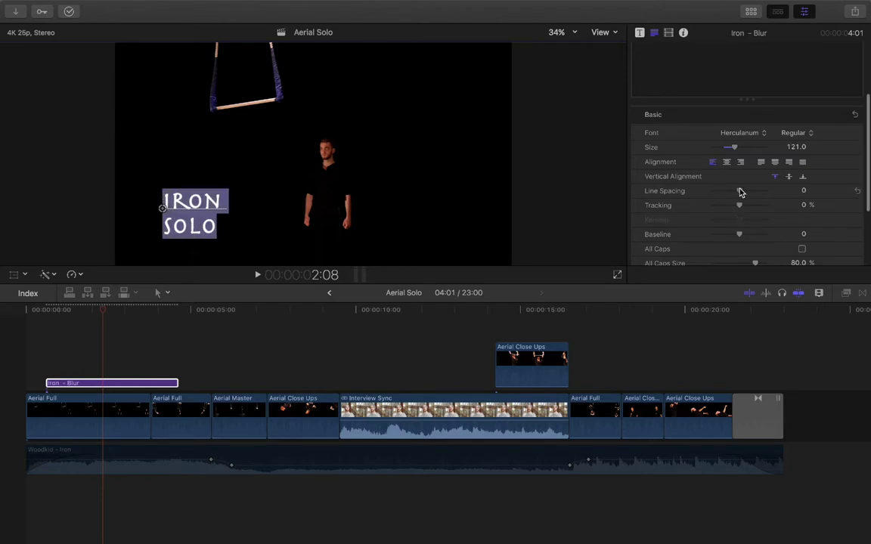
mouse_move(741, 192)
left_mouse_down()
mouse_move(772, 197)
mouse_move(706, 199)
mouse_move(738, 202)
left_mouse_up()
left_click_drag(728, 198, 735, 199)
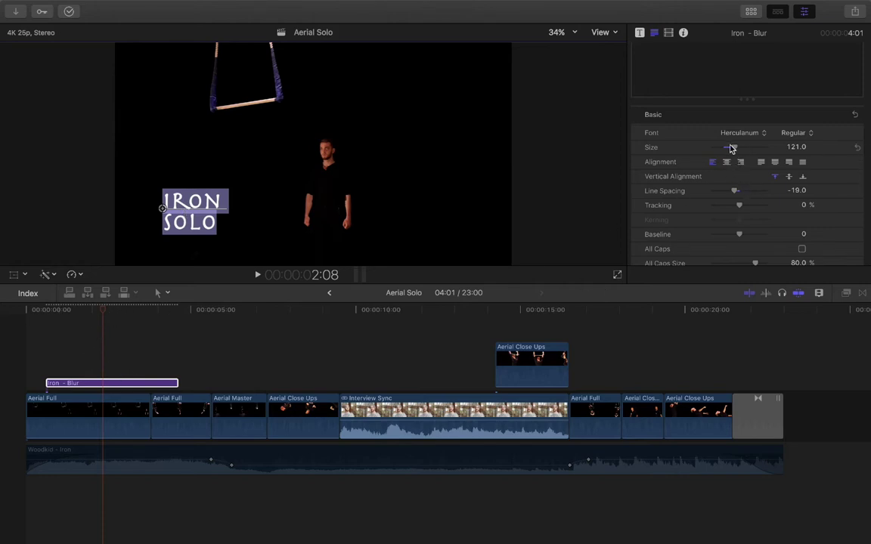
mouse_move(732, 148)
left_mouse_down()
mouse_move(756, 150)
mouse_move(715, 160)
mouse_move(766, 163)
mouse_move(735, 162)
left_mouse_up()
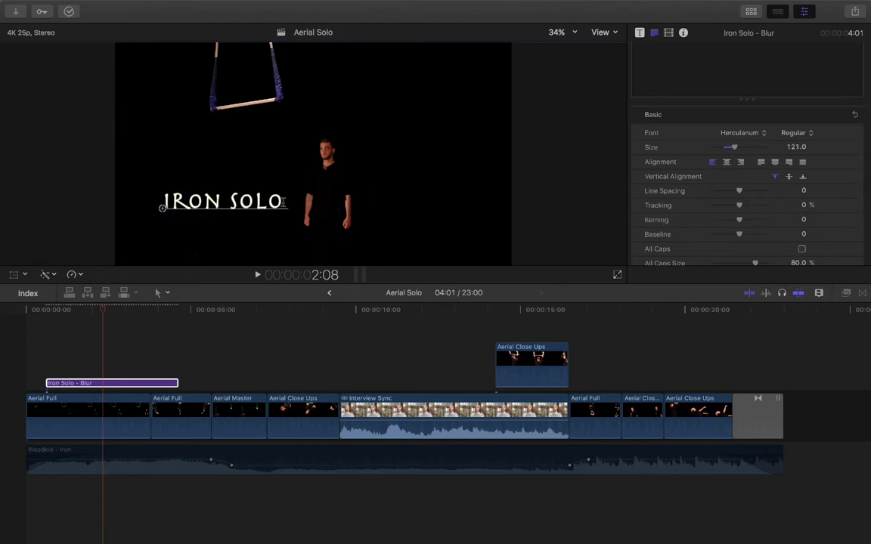
Step: Select the whole single-line title, set its tracking to 100% and raise its baseline to 6
left_click_drag(284, 201, 146, 182)
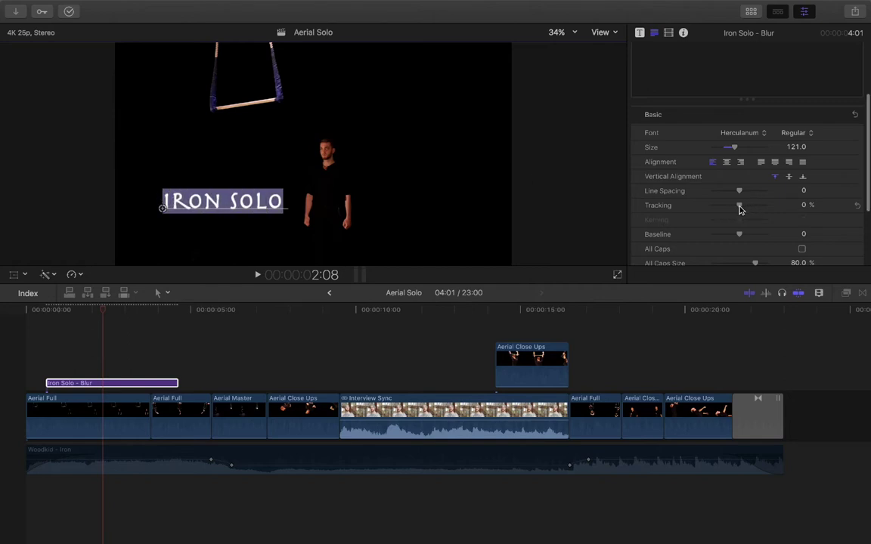
left_click_drag(739, 210, 766, 211)
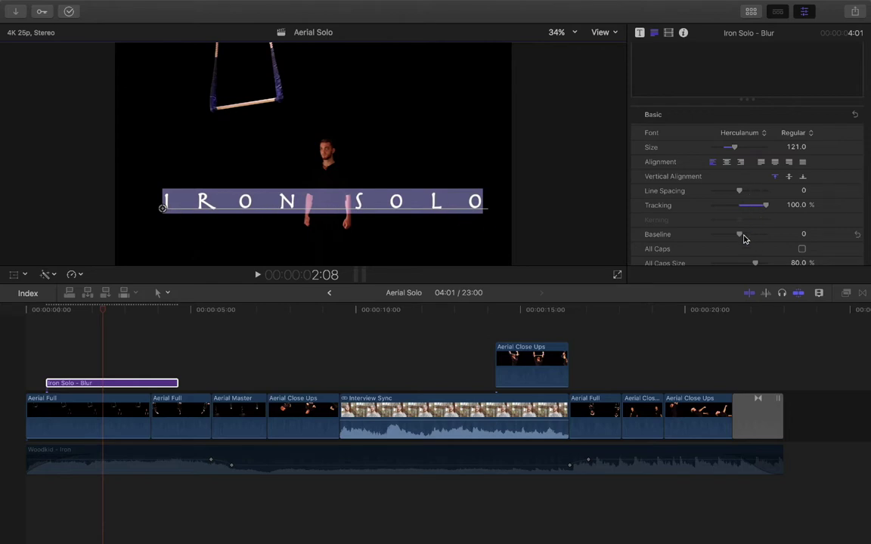
mouse_move(740, 235)
left_mouse_down()
mouse_move(732, 238)
mouse_move(760, 235)
mouse_move(741, 235)
left_mouse_up()
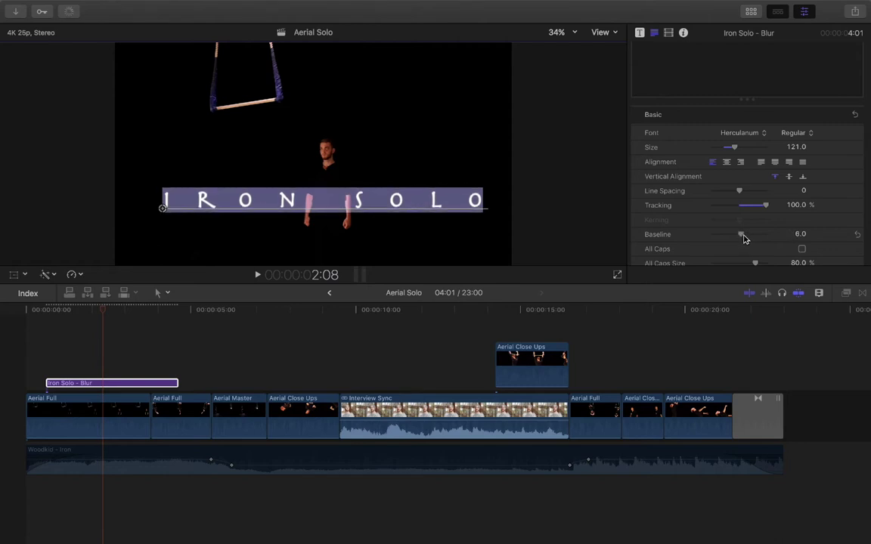
Step: Reselect the Iron Solo text, change its font to Helvetica Neue and turn on All Caps
scroll(786, 253, "down", 3)
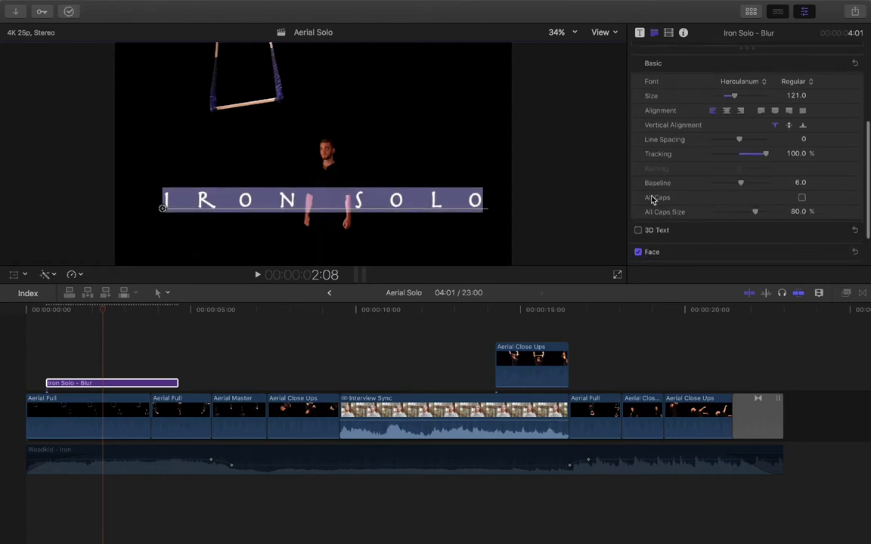
scroll(729, 188, "up", 5)
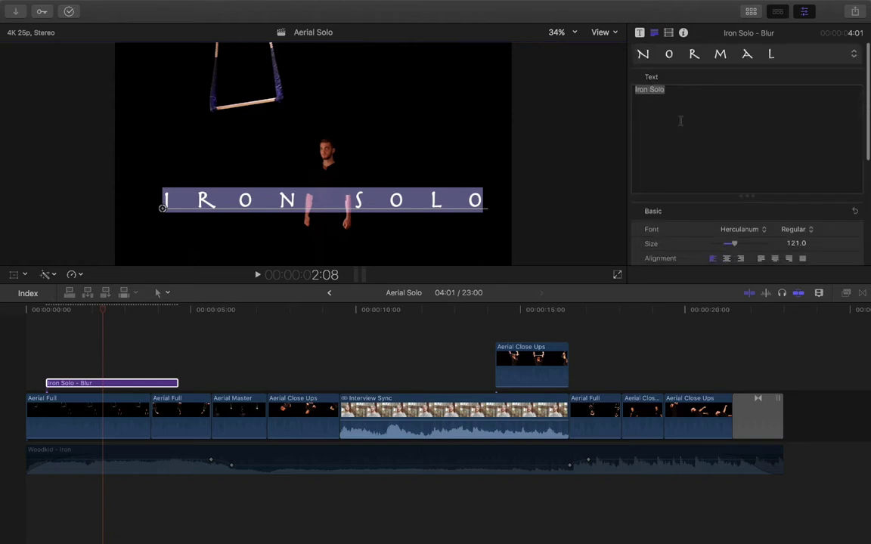
left_click(670, 90)
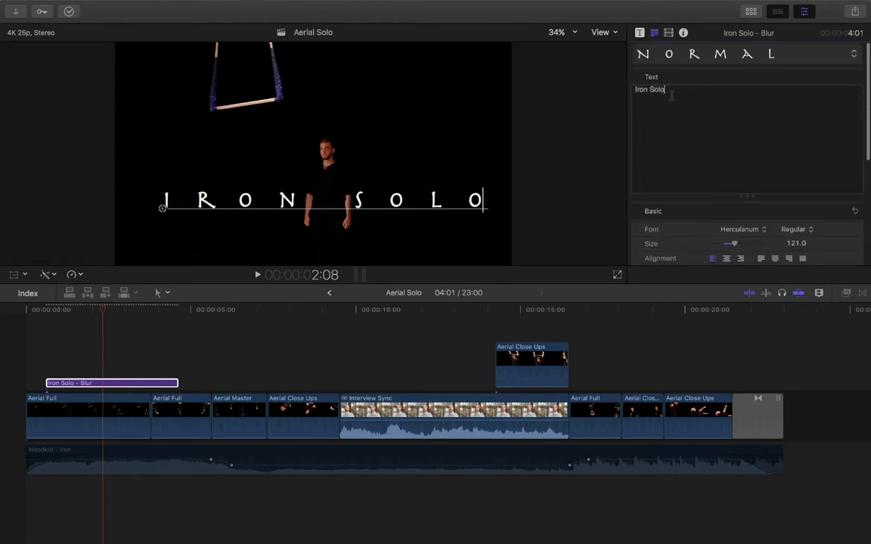
left_click_drag(669, 93, 625, 90)
left_click(754, 230)
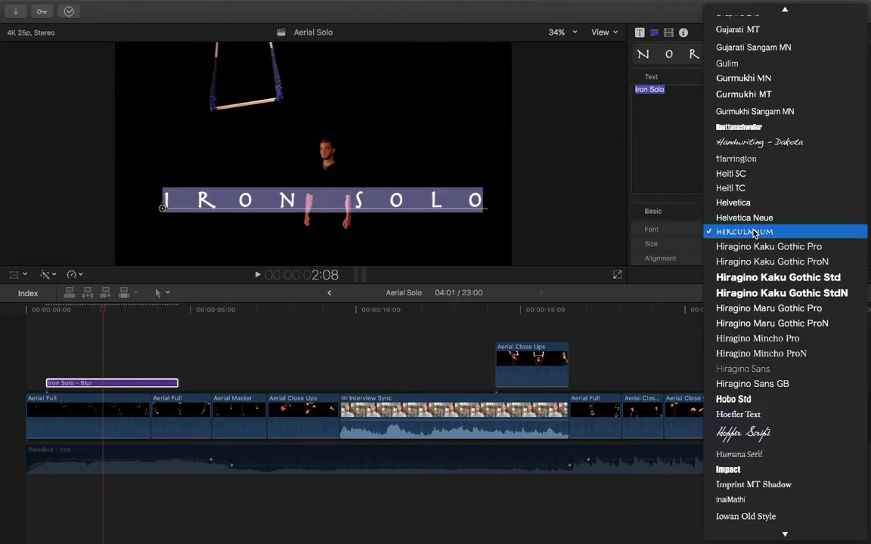
left_click(754, 219)
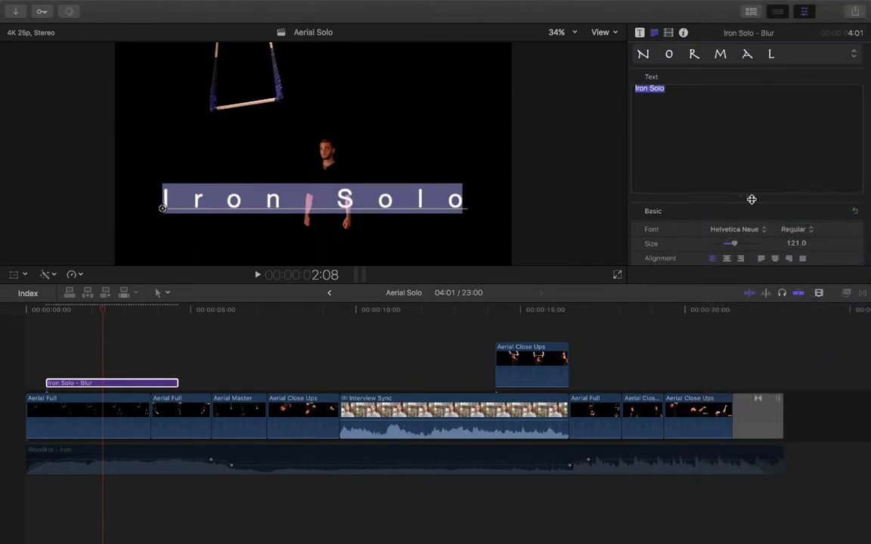
scroll(741, 248, "down", 5)
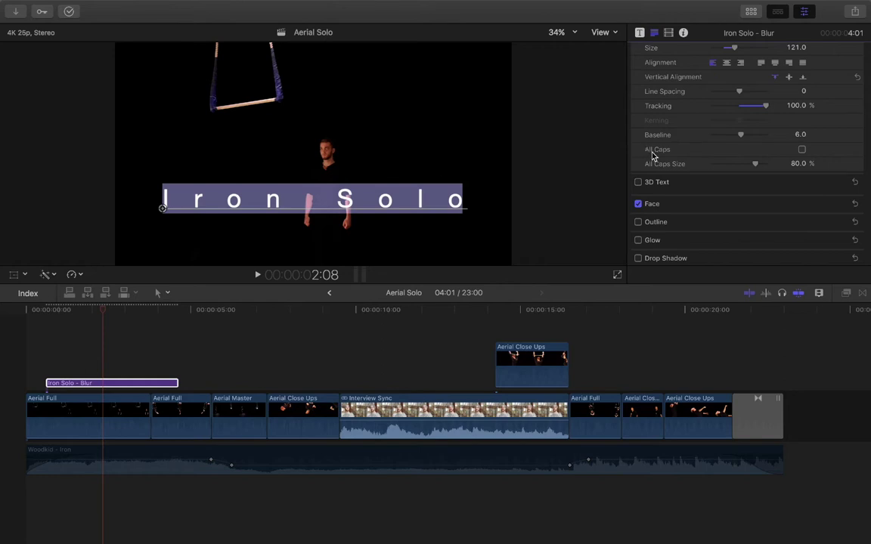
left_click(802, 149)
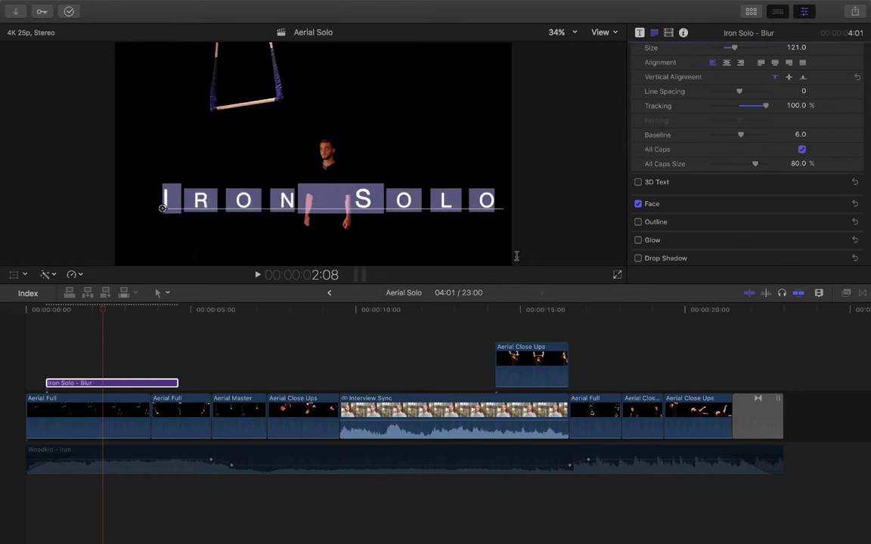
Step: Deselect the title text and toggle All Caps off and back on to compare the lettering
left_click(469, 253)
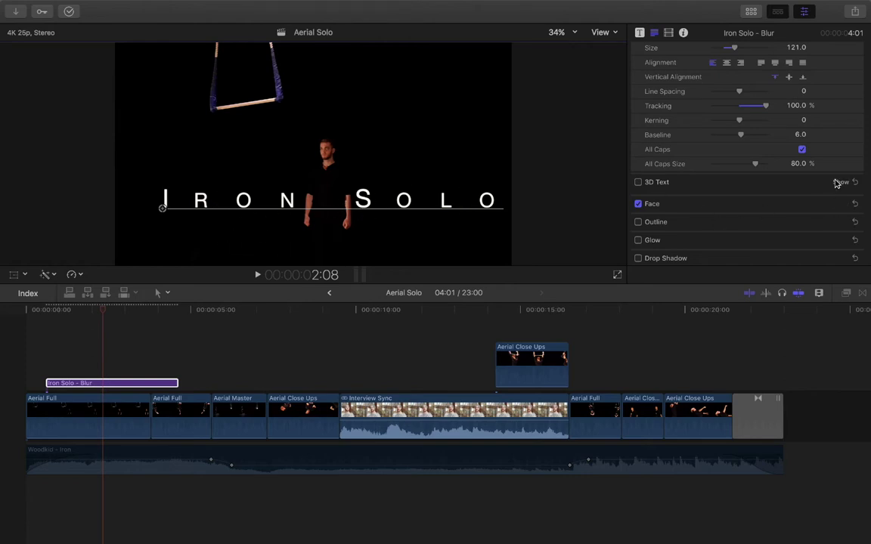
left_click(802, 152)
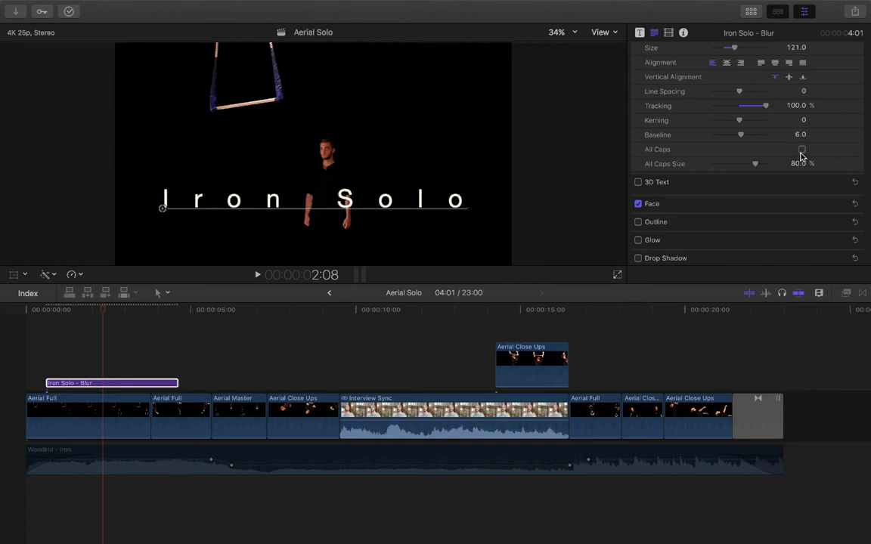
left_click(801, 151)
left_click(802, 150)
left_click(802, 150)
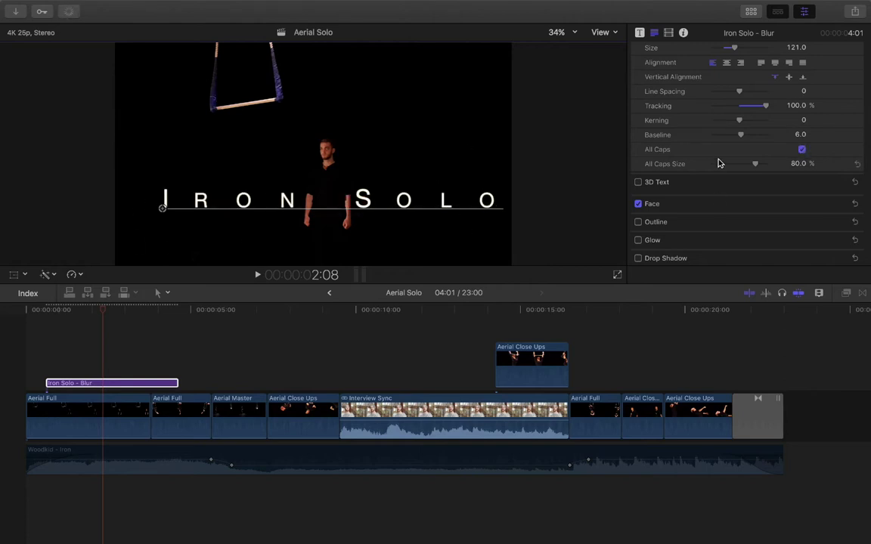
Step: Change the Iron Solo title's font to Herculanum
scroll(725, 163, "up", 5)
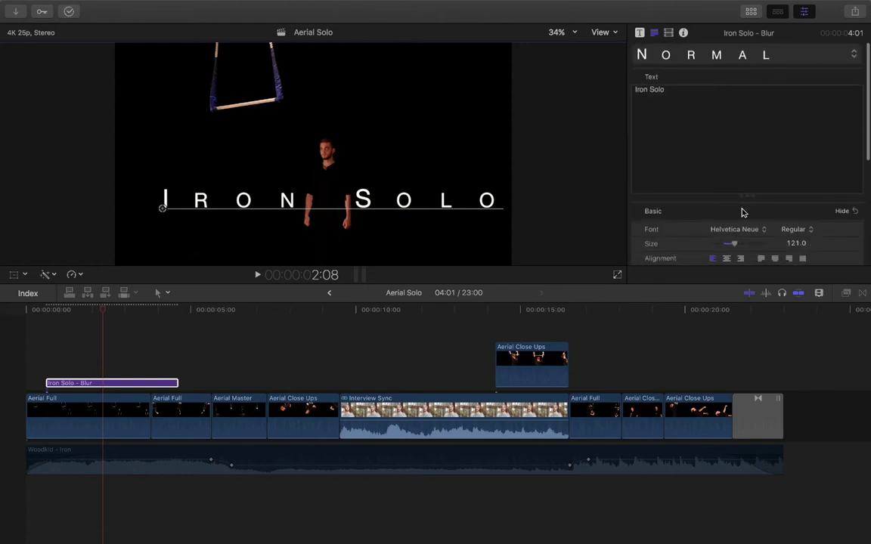
left_click(738, 229)
left_click(747, 246)
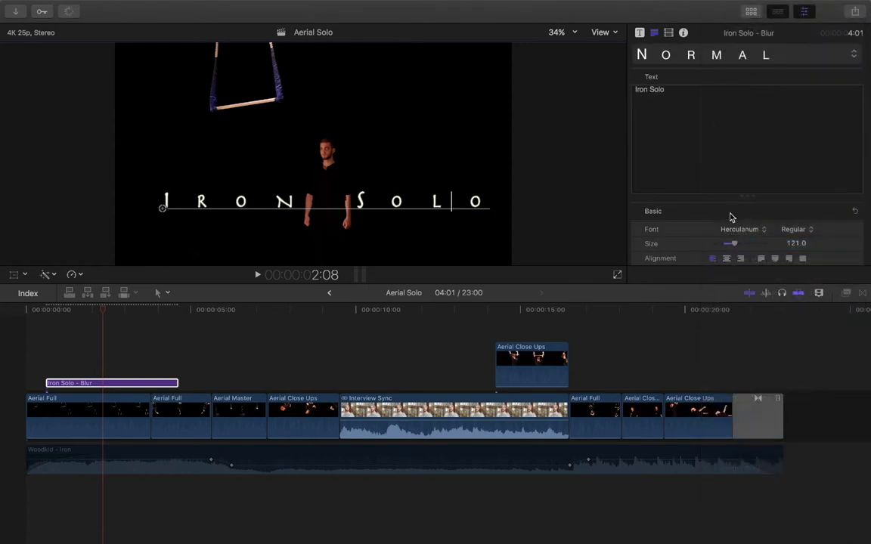
Step: Select the whole title text and switch All Caps off and on again to compare it in the Herculanum font
scroll(764, 244, "down", 5)
scroll(764, 243, "down", 1)
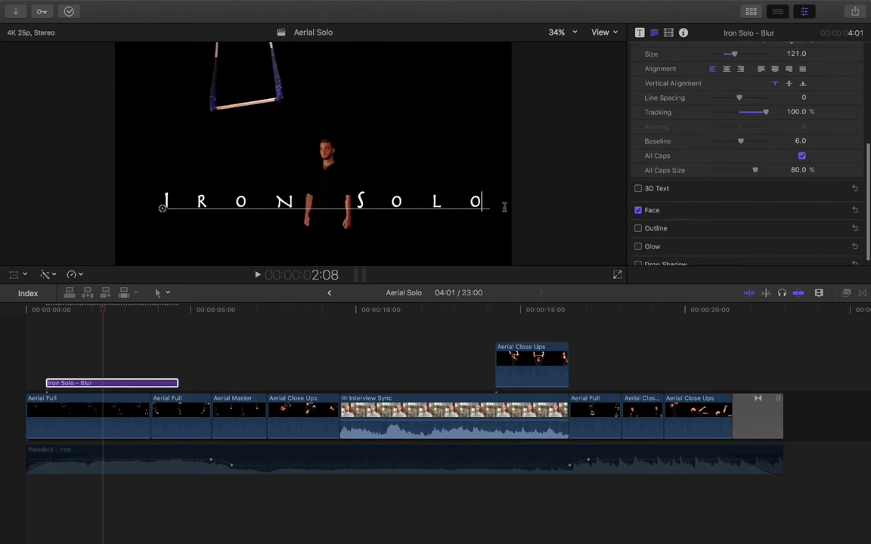
left_click_drag(504, 205, 165, 197)
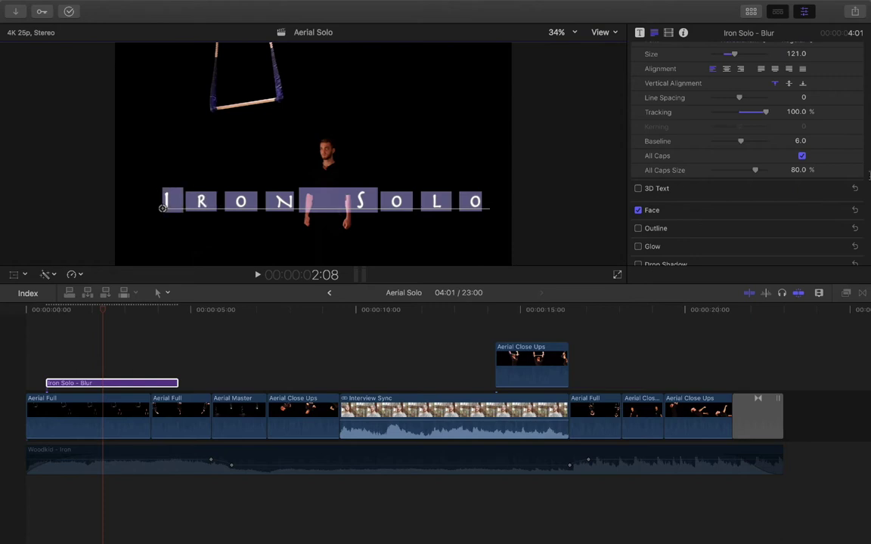
left_click(802, 157)
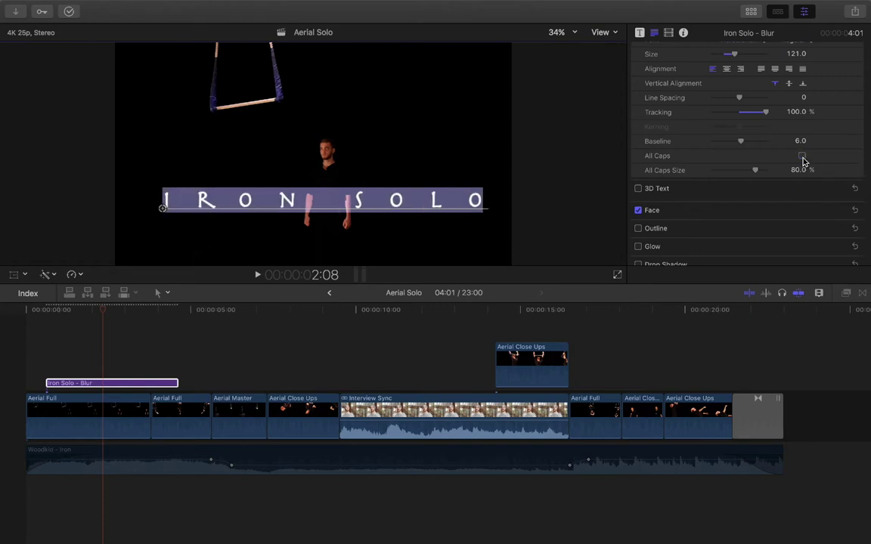
left_click(803, 156)
Step: Try an All Caps Size of 100%, undo it, set the size to 80.02% and deselect the text
mouse_move(755, 171)
left_mouse_down()
mouse_move(766, 173)
mouse_move(698, 174)
mouse_move(754, 188)
mouse_move(741, 186)
mouse_move(766, 171)
left_mouse_up()
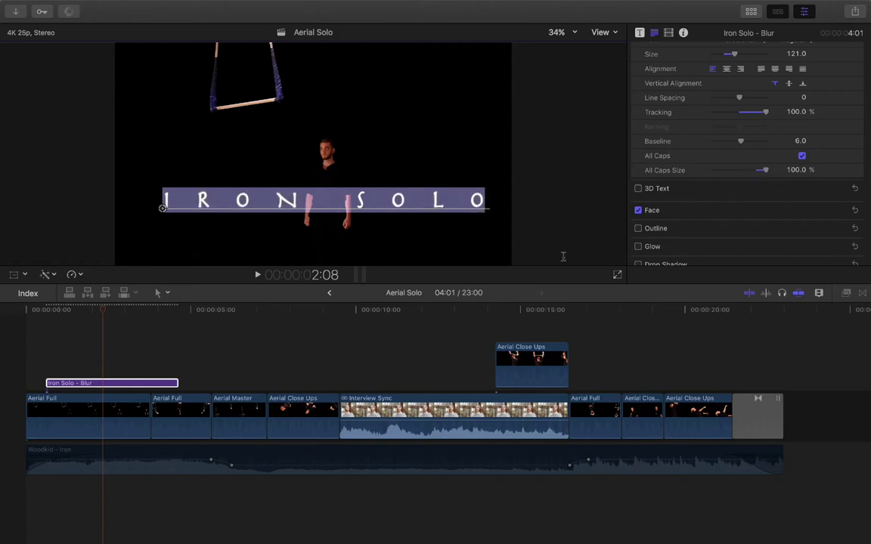
key("super+z")
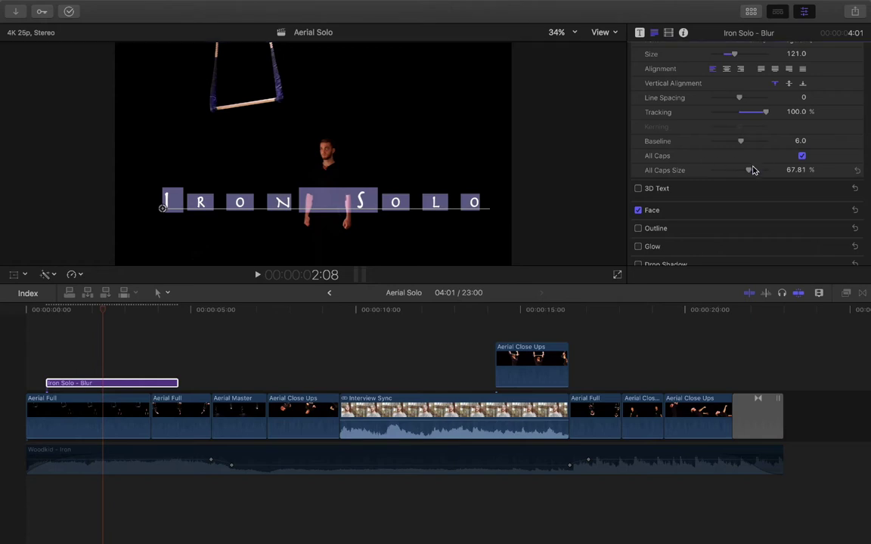
left_click_drag(752, 172, 755, 171)
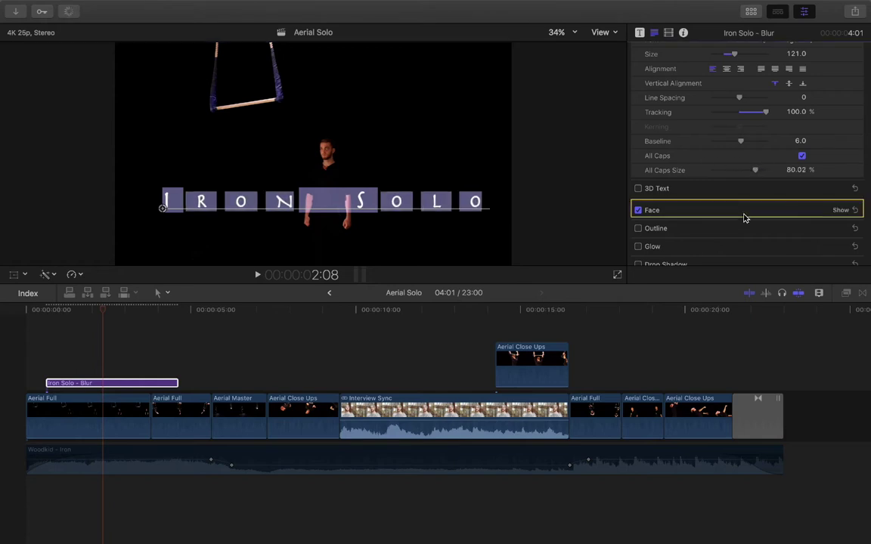
left_click(451, 202)
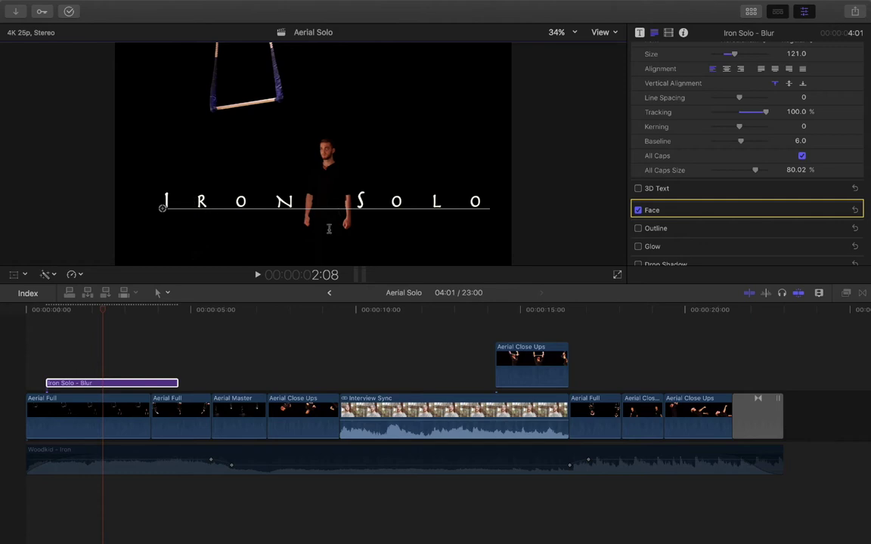
Step: Show the title's Face settings, keep the fill as Color and choose a saturated blue from the color palette
left_click(843, 214)
scroll(759, 229, "down", 3)
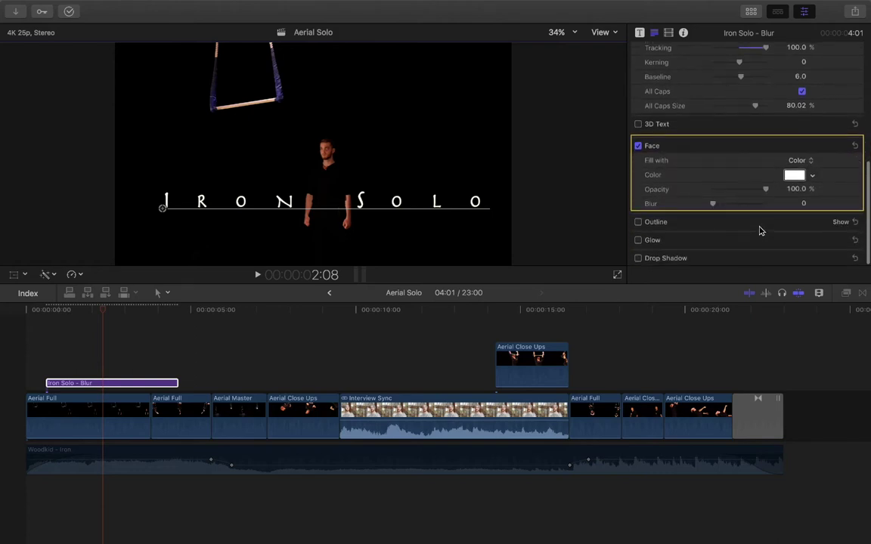
left_click(801, 161)
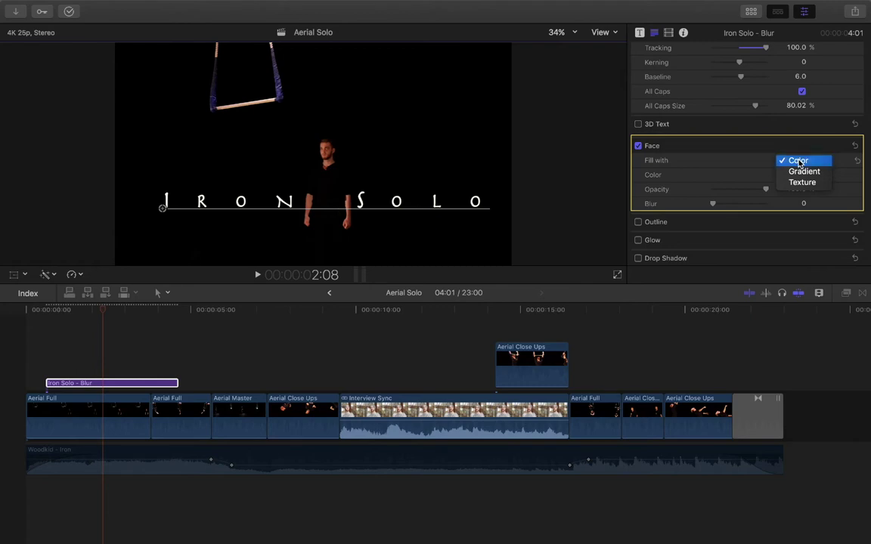
left_click(799, 161)
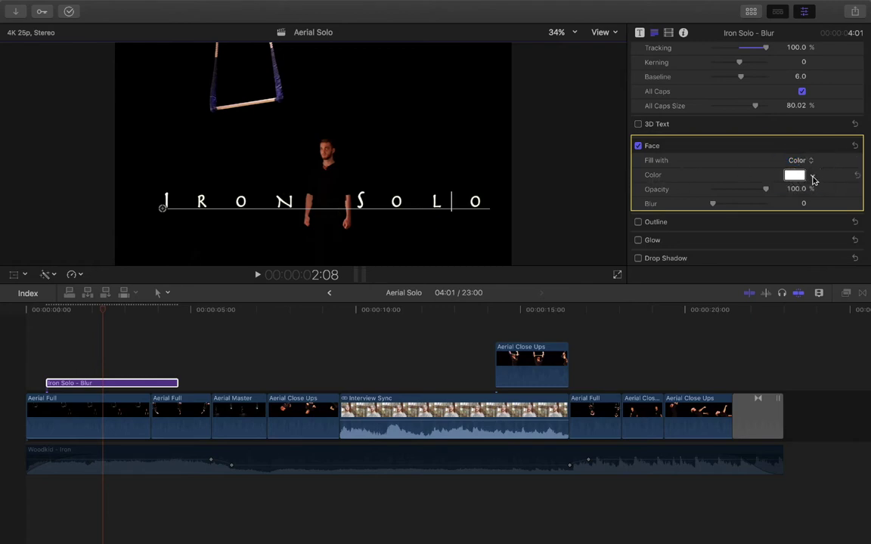
left_click(813, 178)
left_click_drag(818, 200, 794, 261)
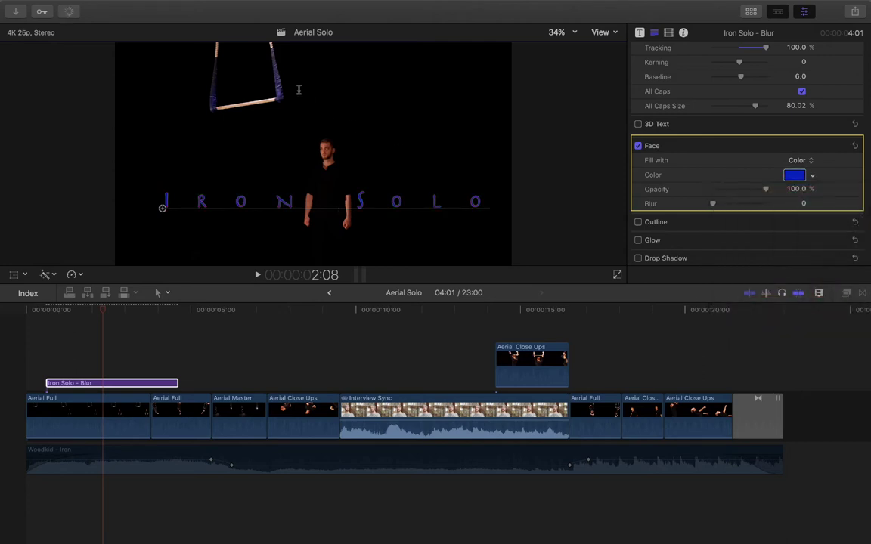
Step: Open the Face color in the Colors window, sample the blue of the trapeze rope and brighten it slightly
left_click(794, 180)
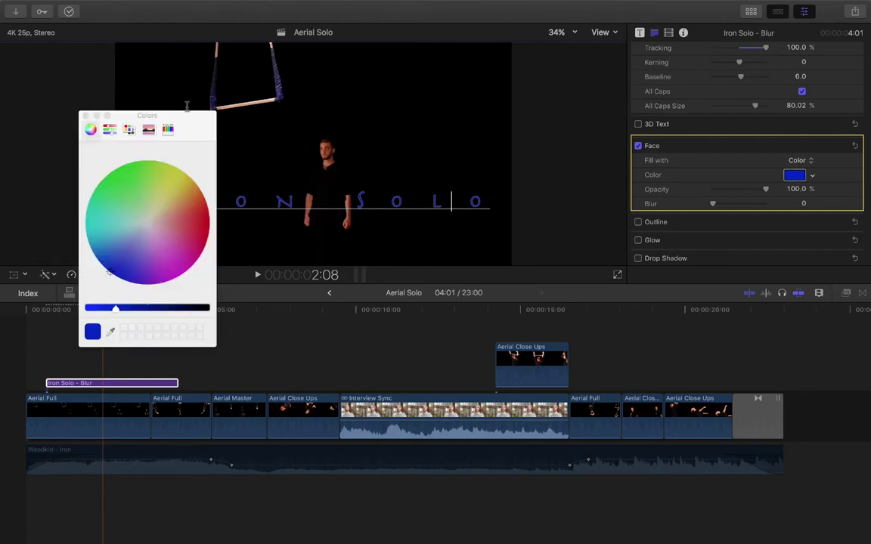
left_click_drag(186, 110, 125, 117)
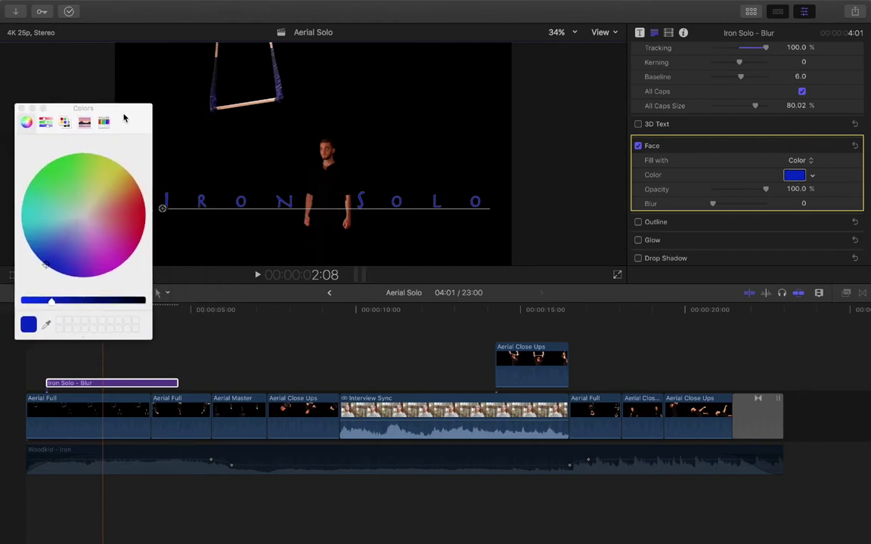
left_click(46, 324)
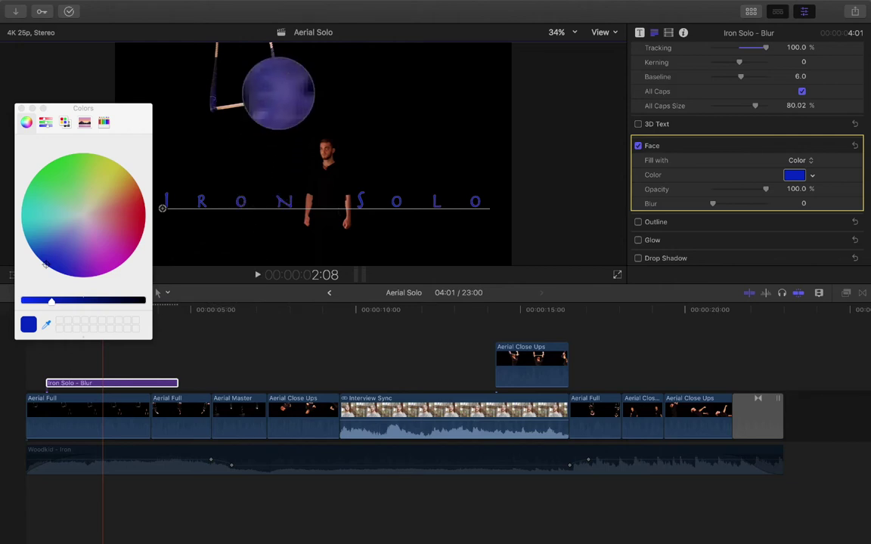
left_click(277, 94)
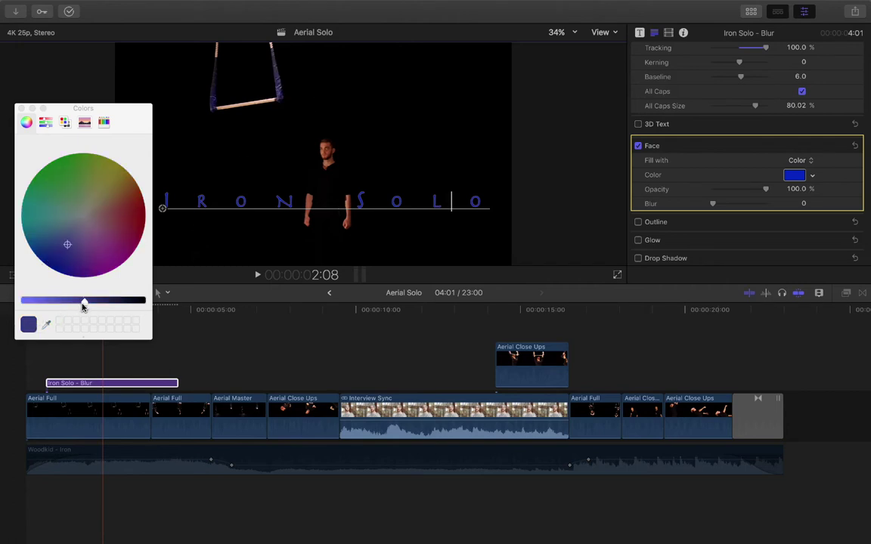
left_click_drag(83, 305, 74, 306)
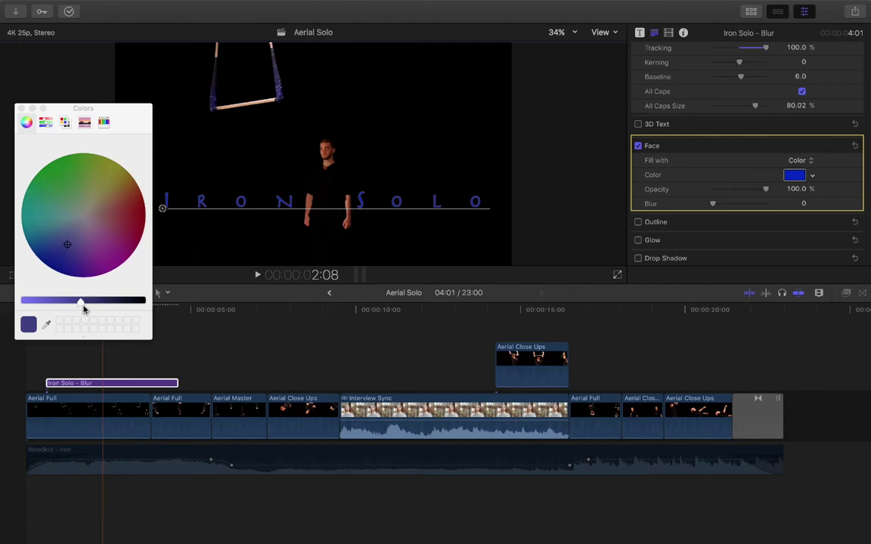
Step: Resample the rope's blue, brighten and deepen it, apply it as the title's Face color and close the Colors window
left_click(46, 324)
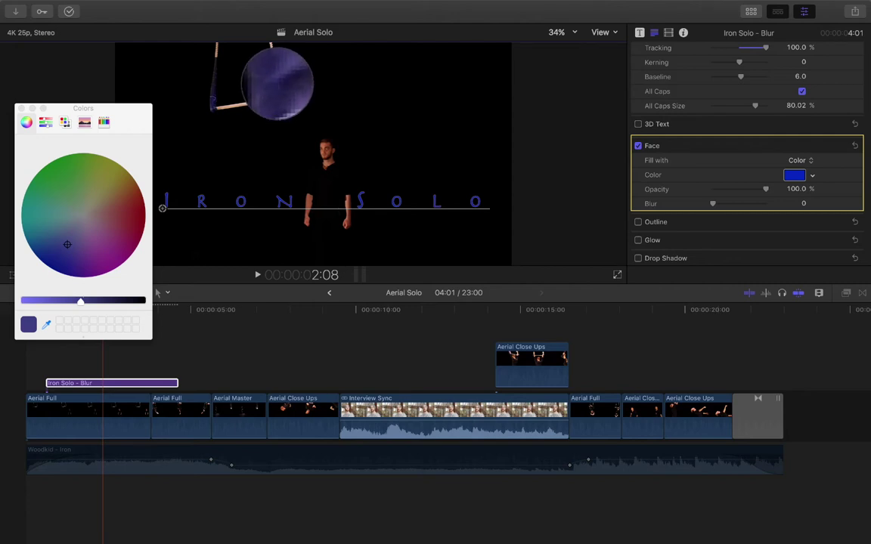
left_click(277, 81)
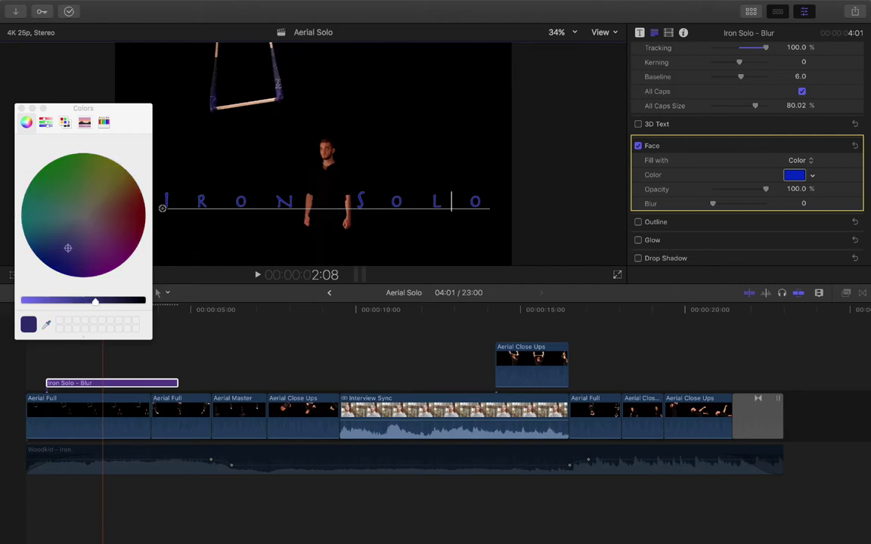
left_click_drag(95, 303, 63, 304)
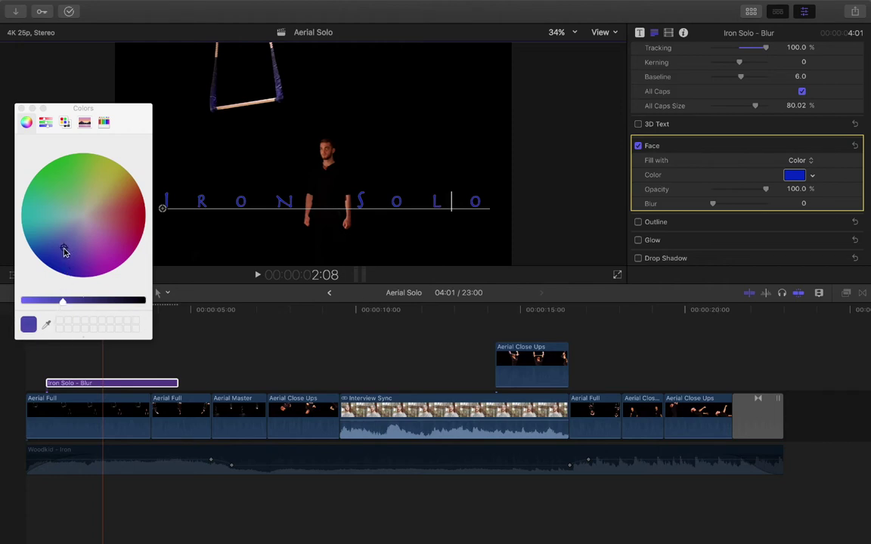
left_click_drag(64, 251, 61, 255)
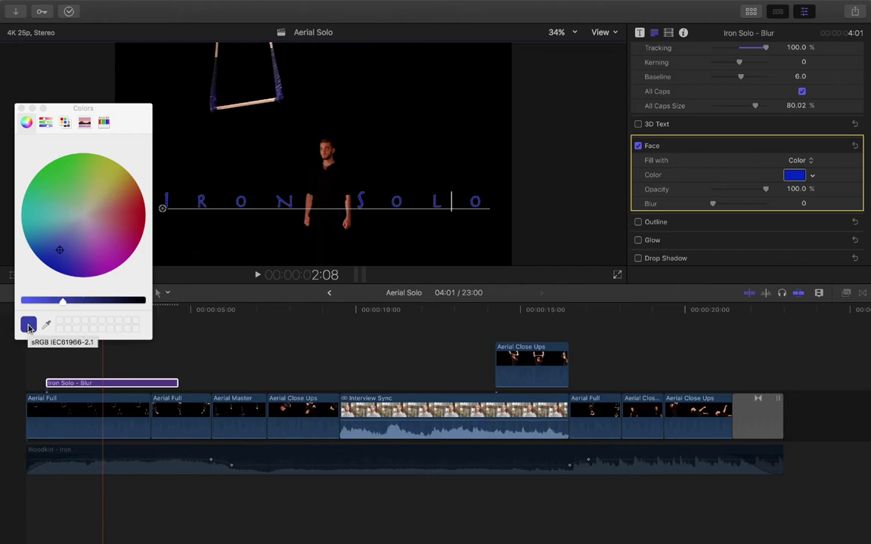
left_click_drag(29, 326, 794, 177)
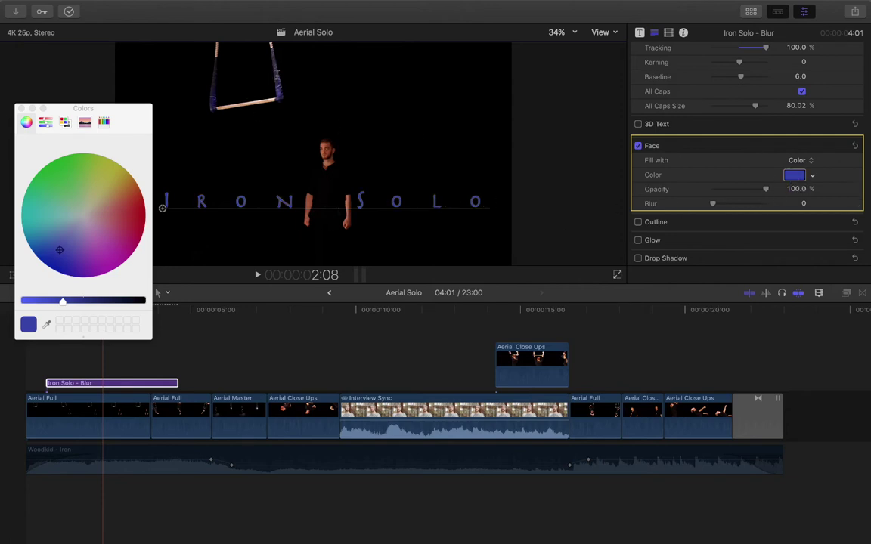
left_click(21, 108)
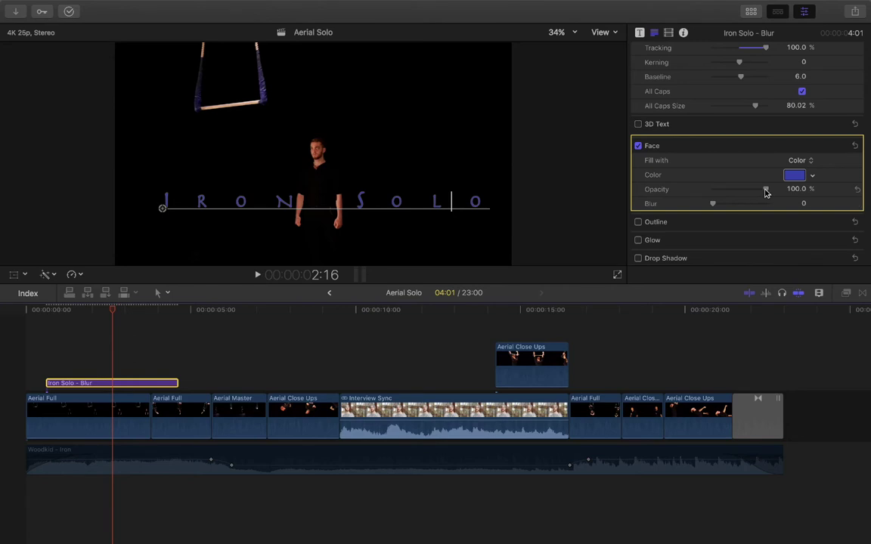
Step: Lower the title's Face opacity to 94.35%
mouse_move(766, 189)
left_mouse_down()
mouse_move(716, 199)
mouse_move(764, 202)
left_mouse_up()
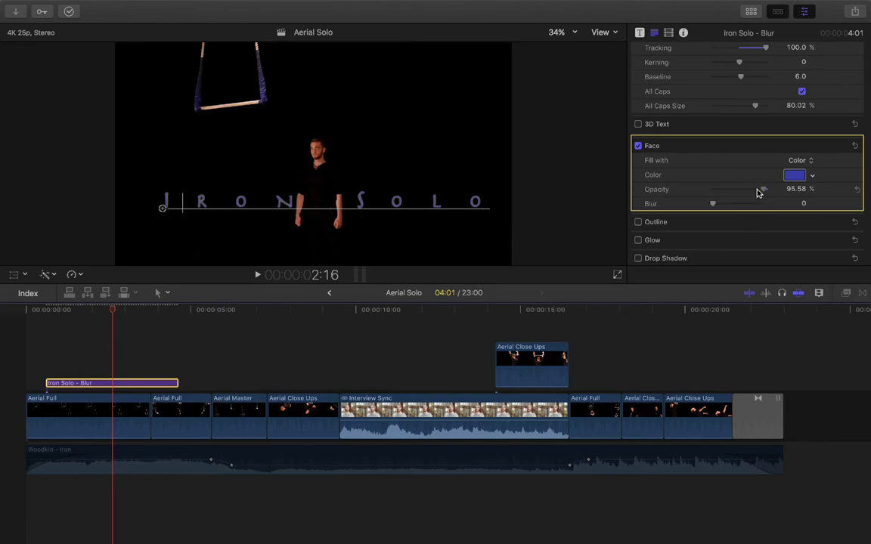
mouse_move(758, 191)
left_mouse_down()
mouse_move(700, 196)
mouse_move(764, 188)
mouse_move(768, 197)
mouse_move(741, 200)
mouse_move(762, 200)
left_mouse_up()
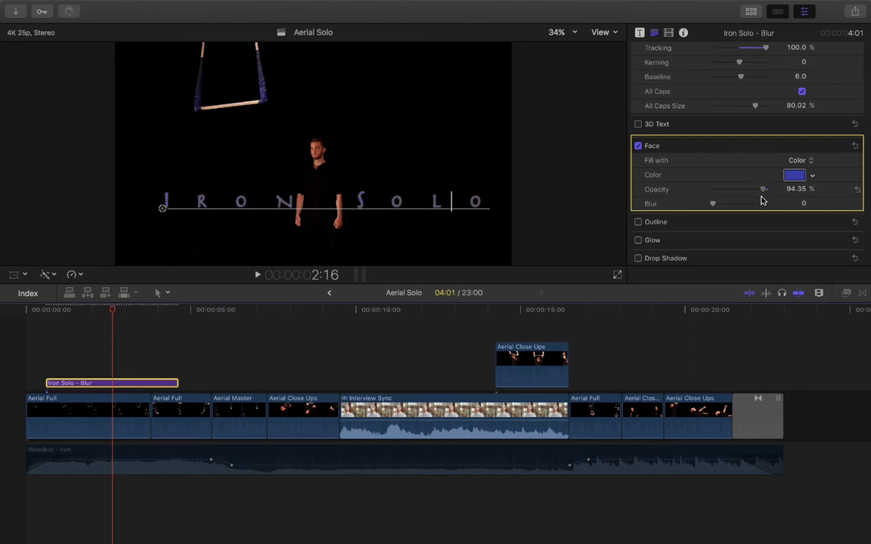
Step: Play the timeline from the beginning to preview the blue title
left_click(1, 355)
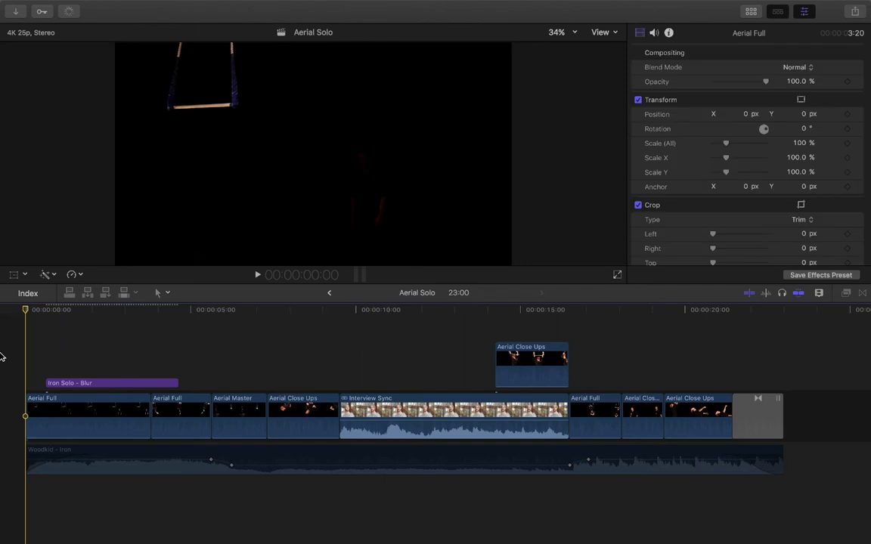
key("space")
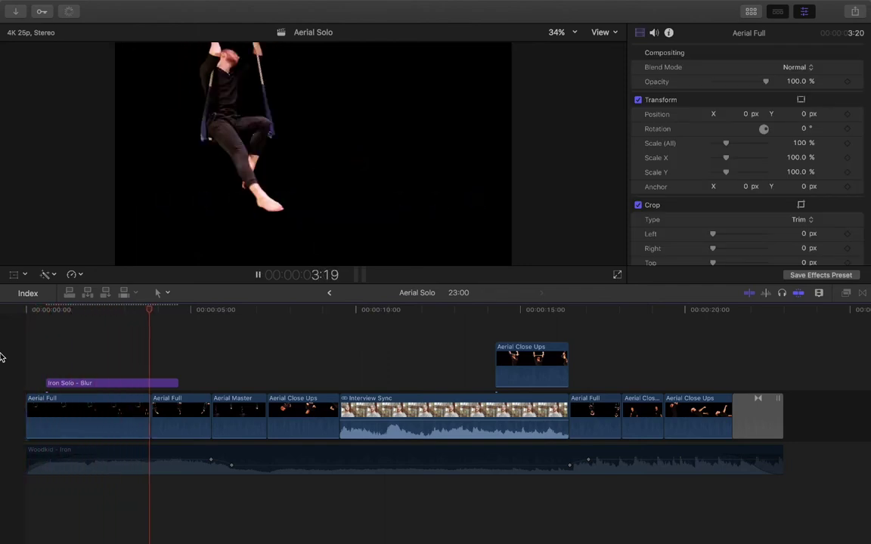
key("space")
Step: Select the Iron Solo Blur title, park the playhead near 2:05 and enable 3D Text for it
left_click(87, 382)
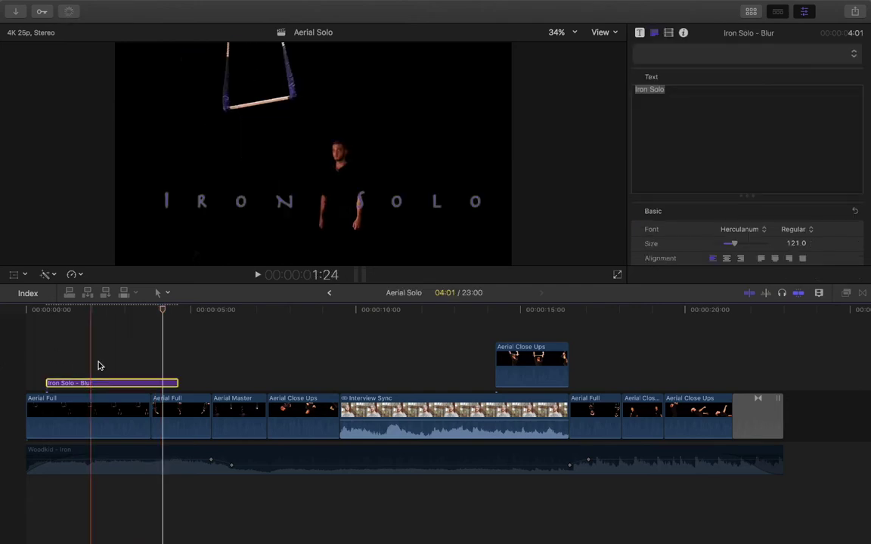
left_click(117, 310)
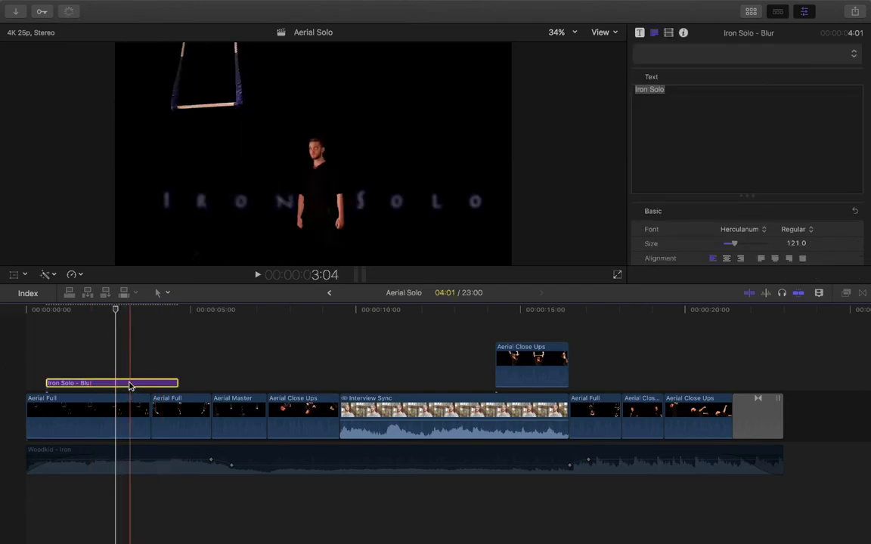
left_click(98, 311)
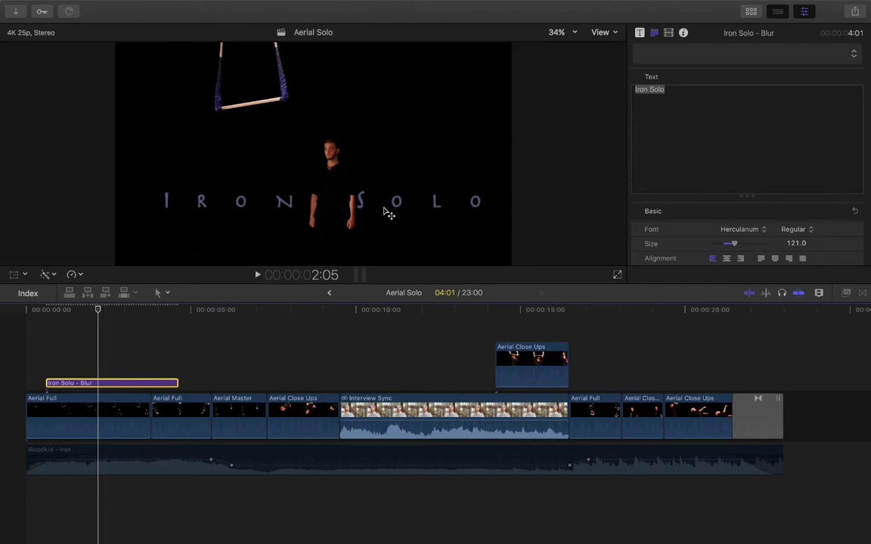
scroll(744, 234, "down", 5)
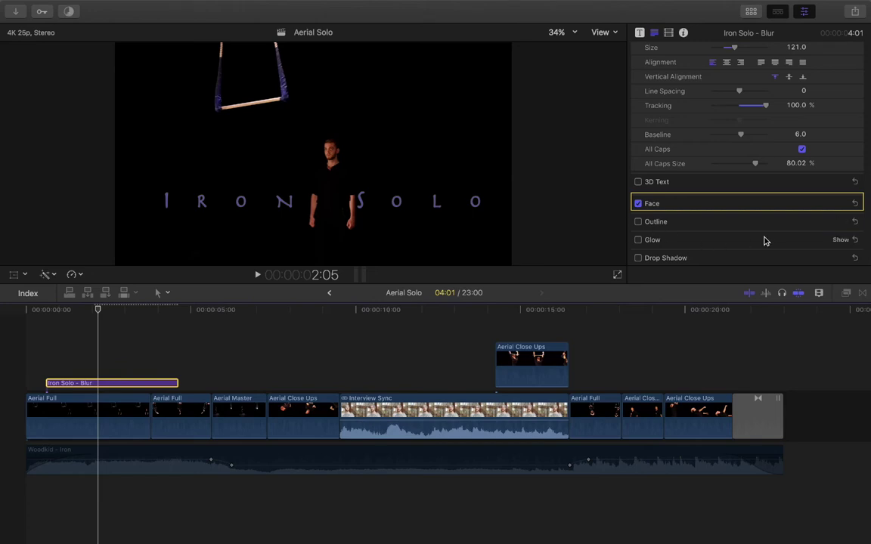
left_click(639, 182)
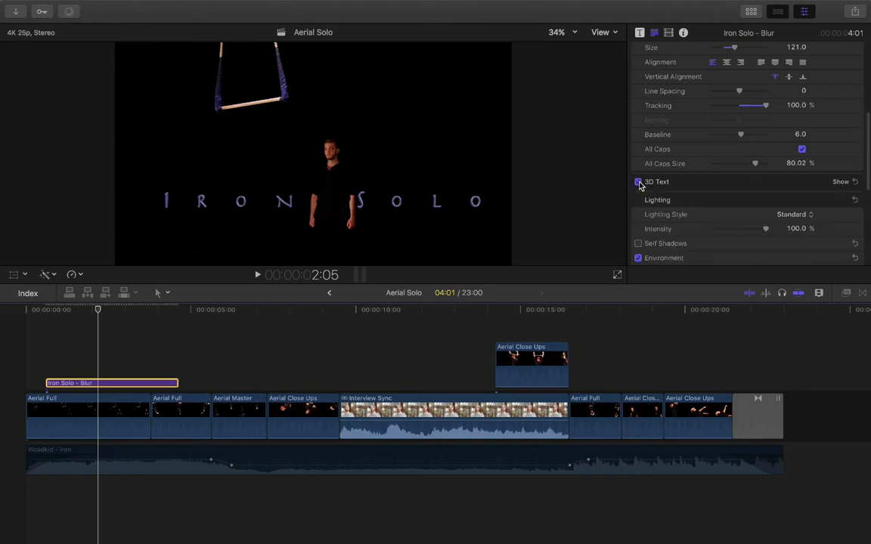
Step: Set the 3D title's Lighting Style to Diagonal Left
scroll(728, 231, "down", 5)
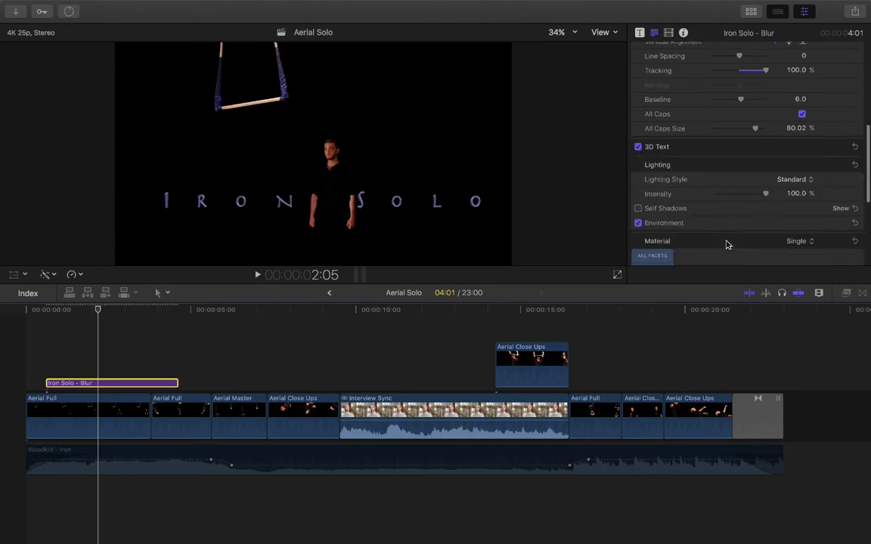
scroll(728, 244, "down", 4)
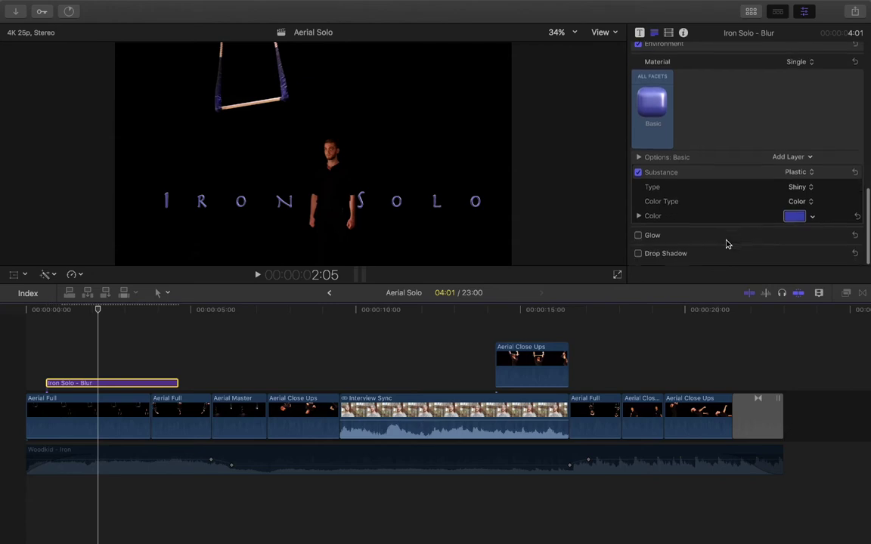
scroll(735, 150, "up", 6)
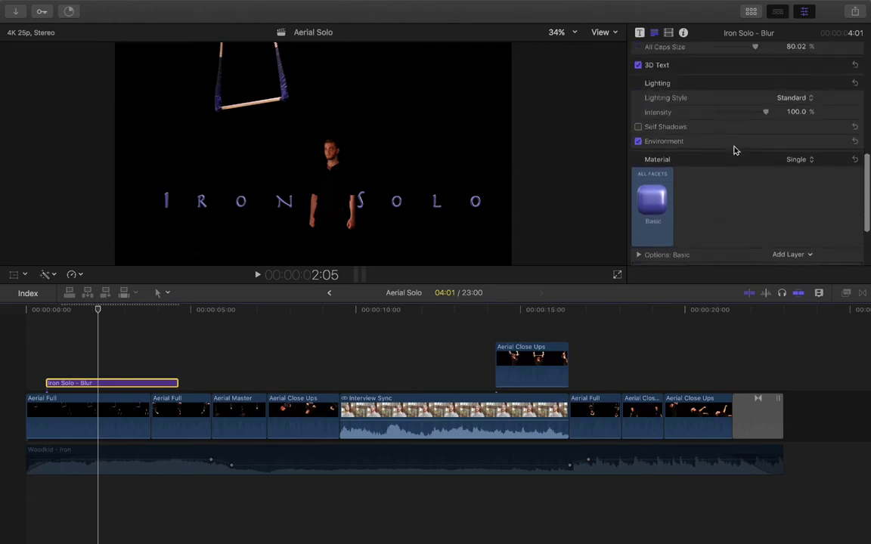
scroll(702, 198, "down", 5)
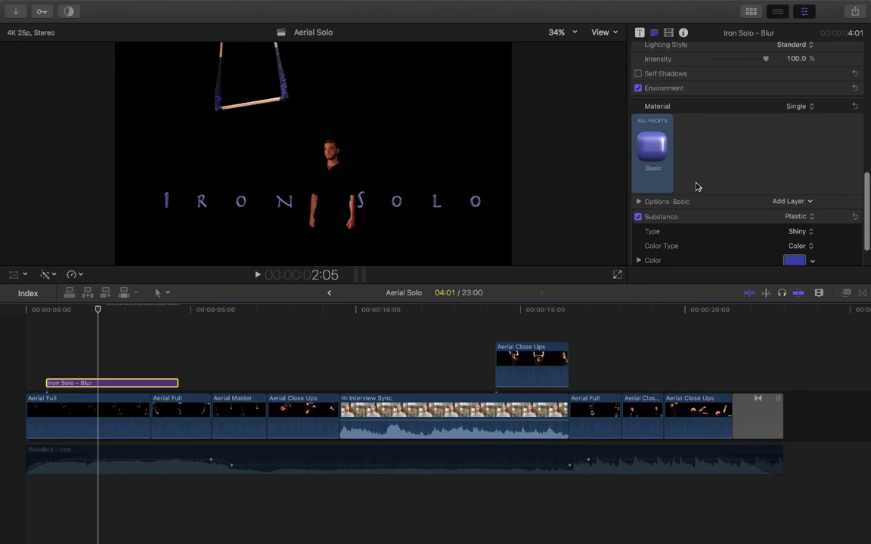
scroll(726, 179, "up", 5)
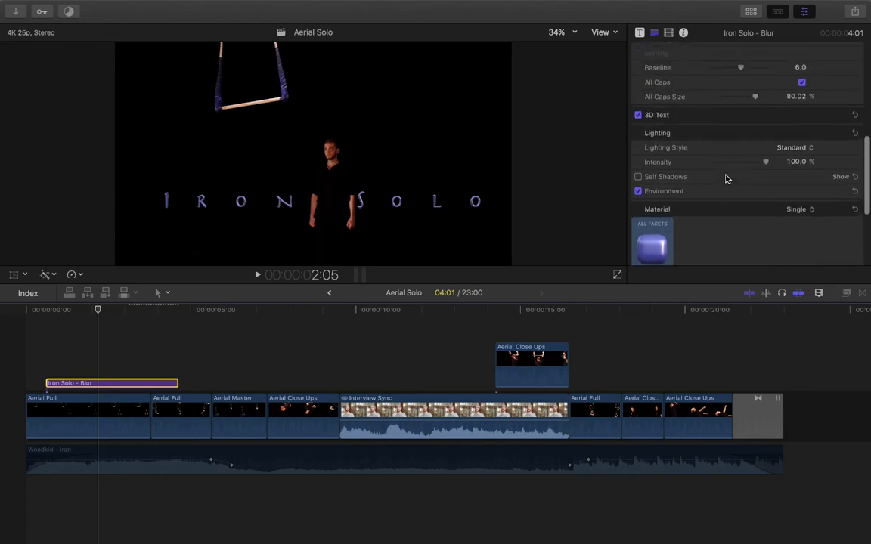
scroll(726, 179, "up", 3)
scroll(726, 178, "down", 4)
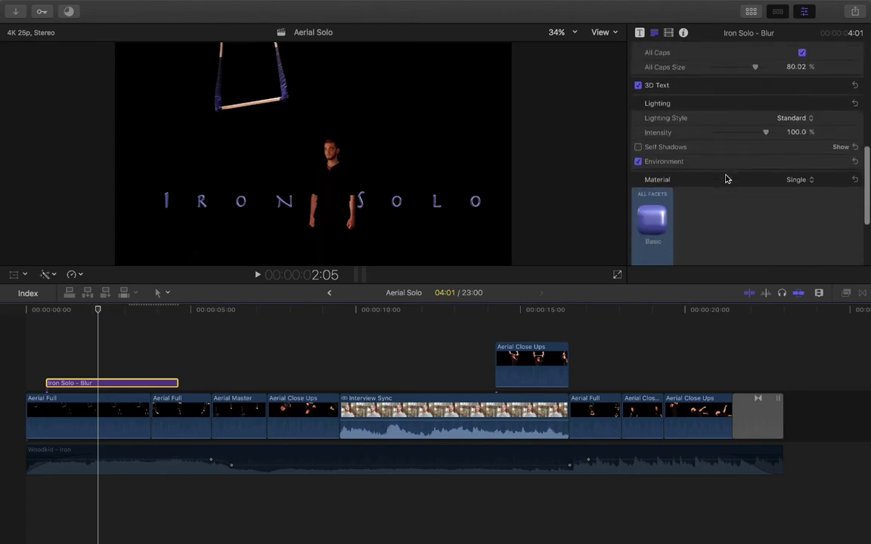
left_click(788, 93)
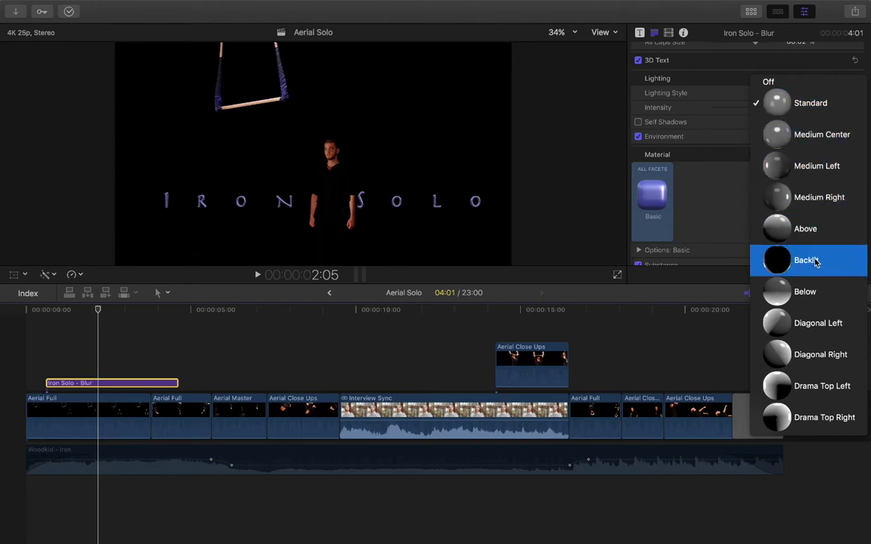
left_click(811, 326)
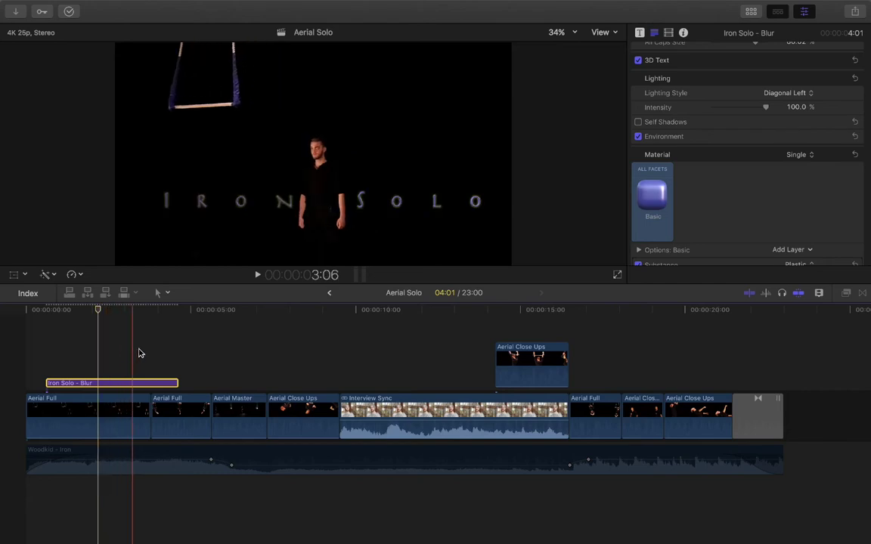
Step: Try the Grunge Brushed material on the 3D title, then undo it
left_click(110, 316)
scroll(688, 190, "down", 3)
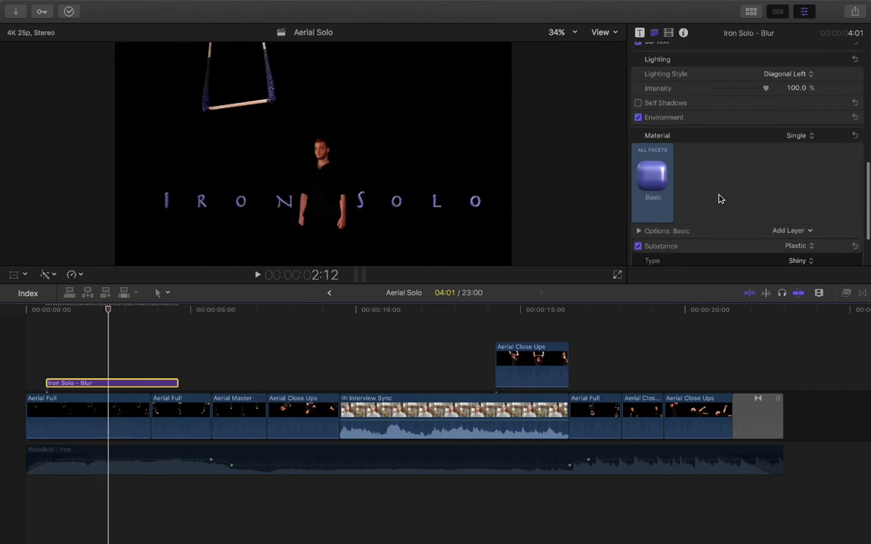
left_click(656, 151)
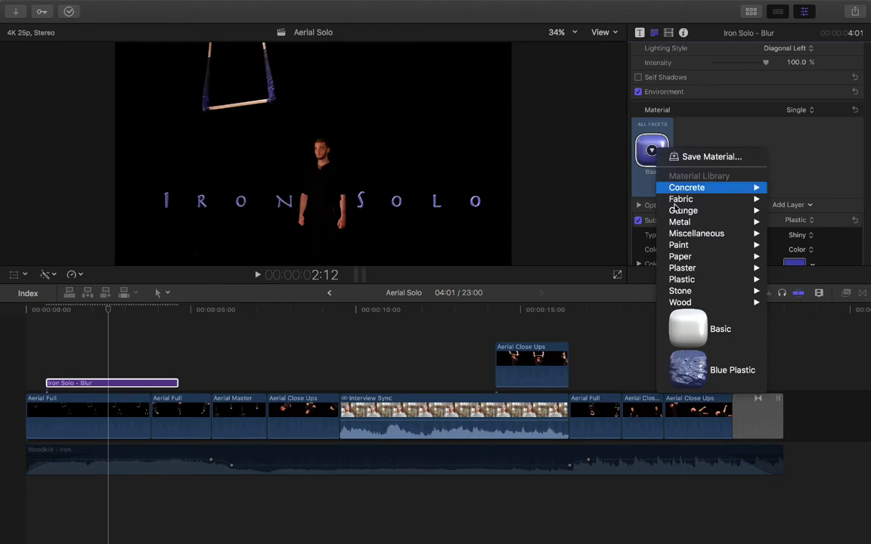
mouse_move(688, 214)
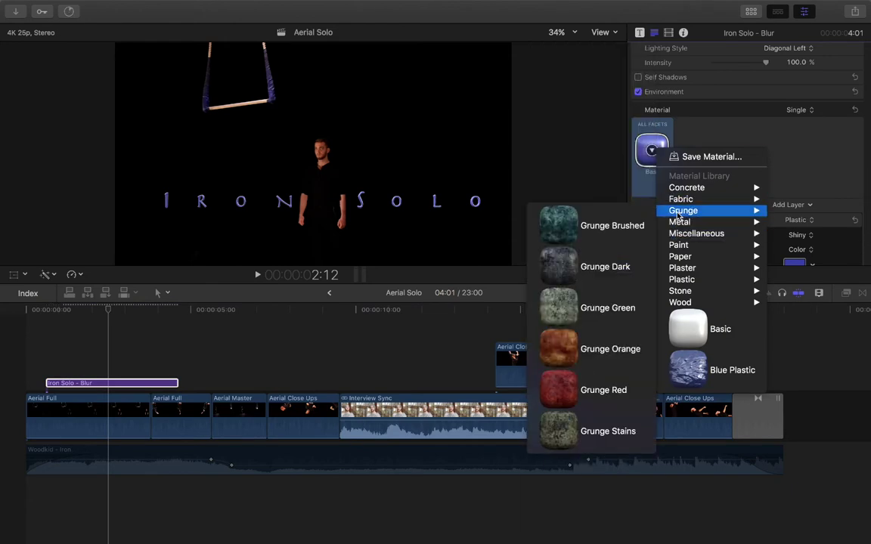
left_click(551, 232)
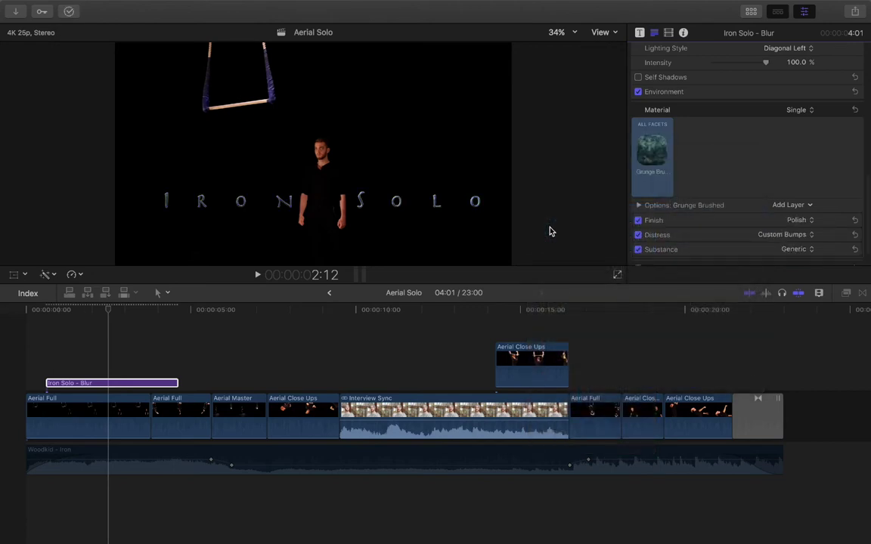
key("super+z")
Step: Apply the Ash wood material to the 3D title
left_click(660, 148)
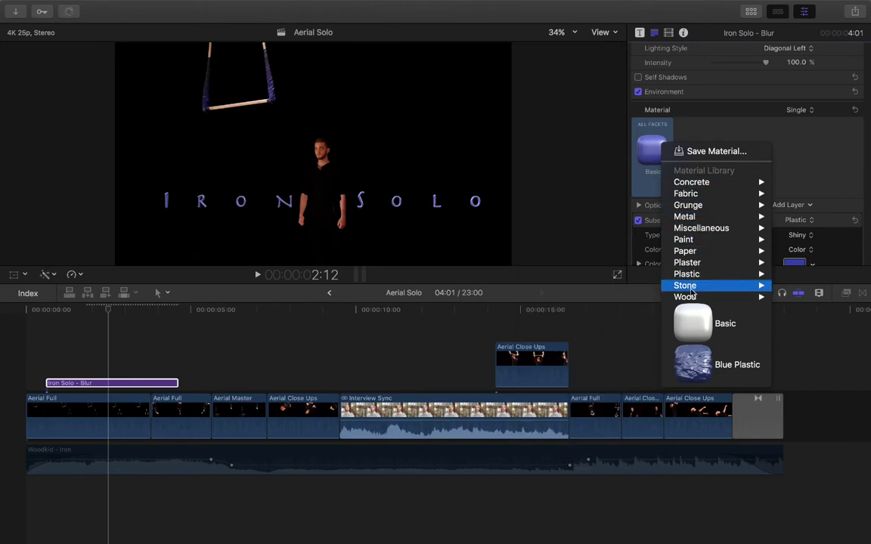
mouse_move(684, 297)
key("Escape")
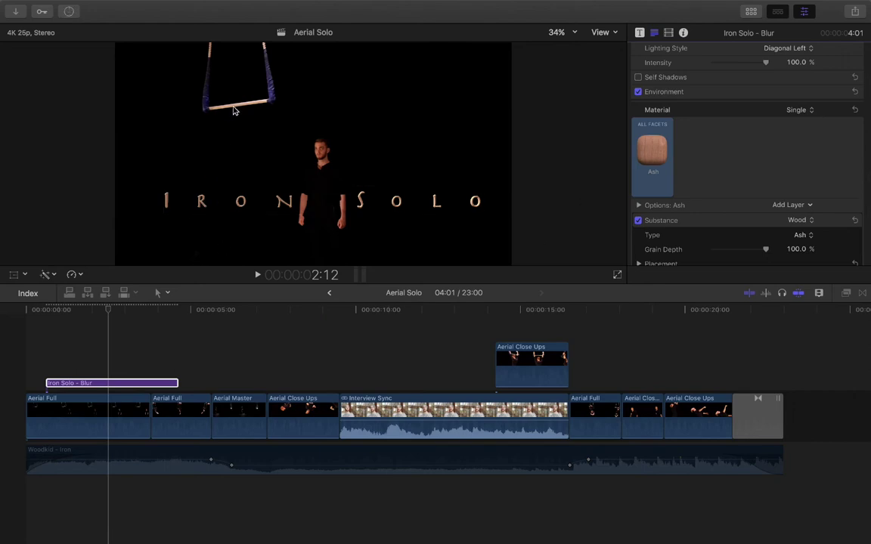
Step: Play the timeline from the beginning to preview the wood-textured title
left_click(21, 341)
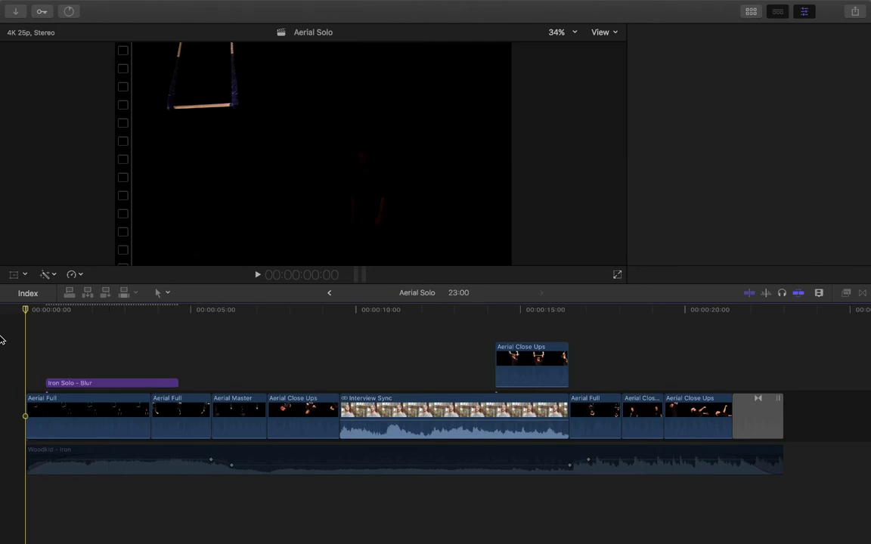
key("space")
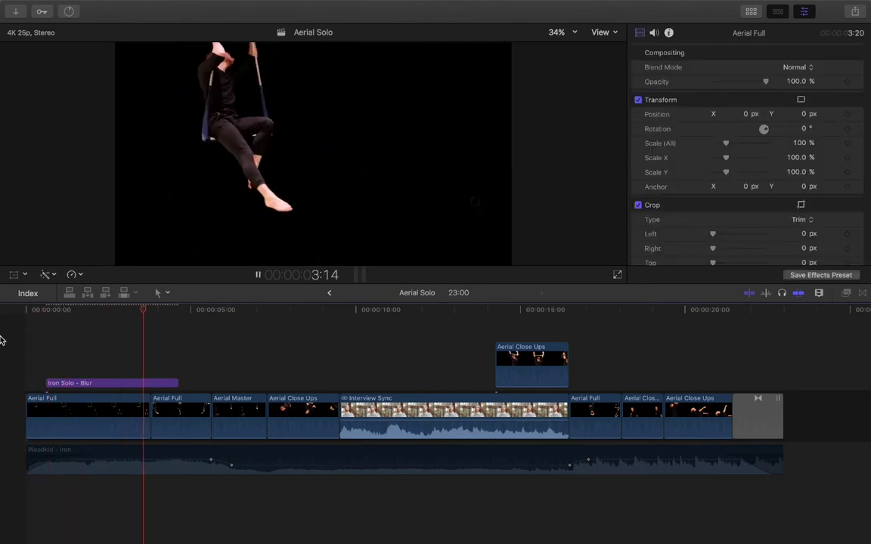
key("space")
Step: Select the Iron Solo title again, park the playhead on it and lower its Lighting Intensity to 85.34%
left_click(93, 383)
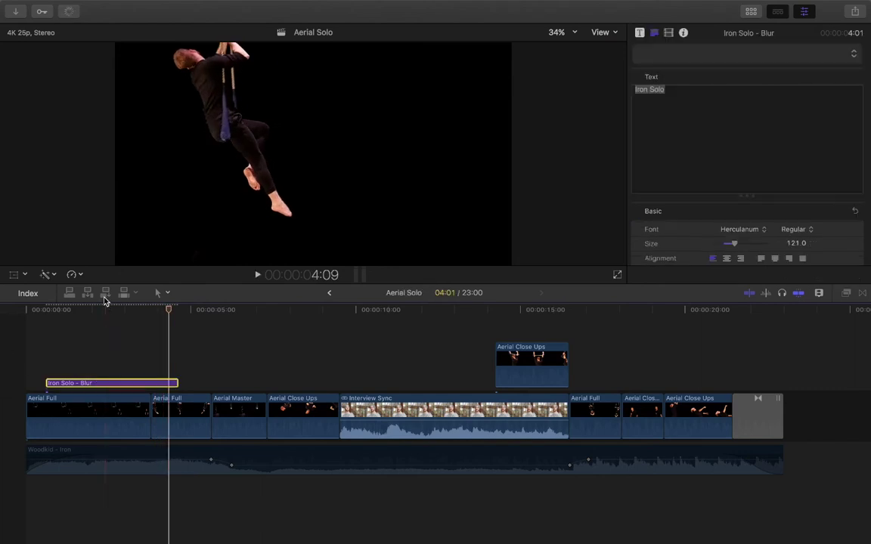
left_click(99, 381)
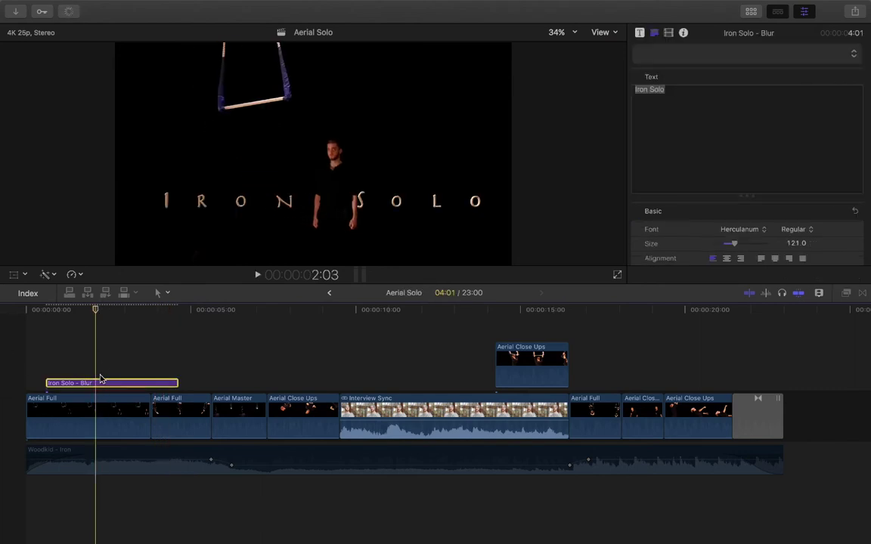
scroll(718, 234, "down", 10)
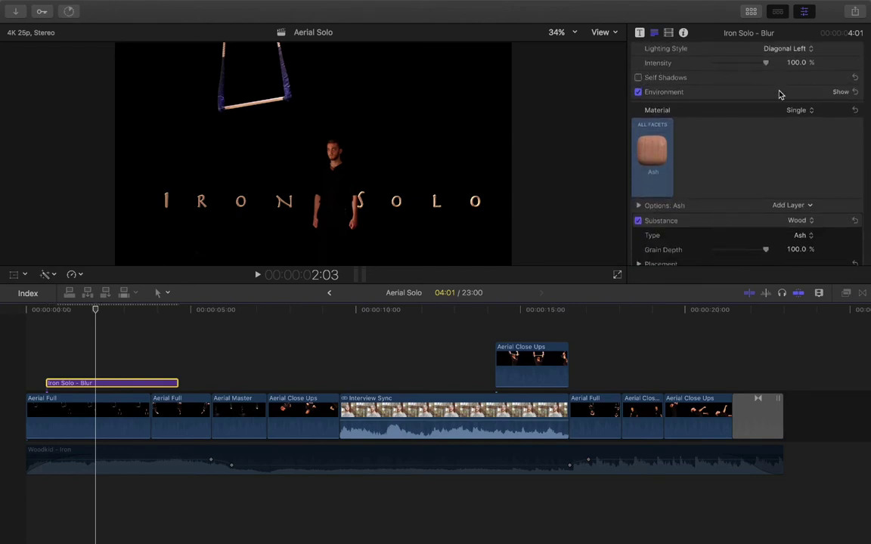
scroll(779, 92, "up", 2)
left_click_drag(767, 127, 753, 128)
scroll(759, 130, "down", 4)
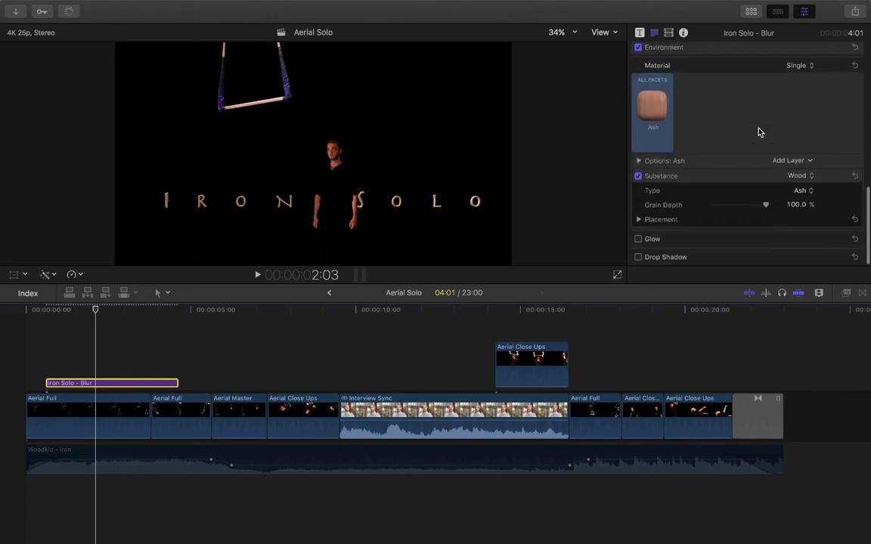
left_click(804, 192)
left_click(806, 200)
left_click(798, 177)
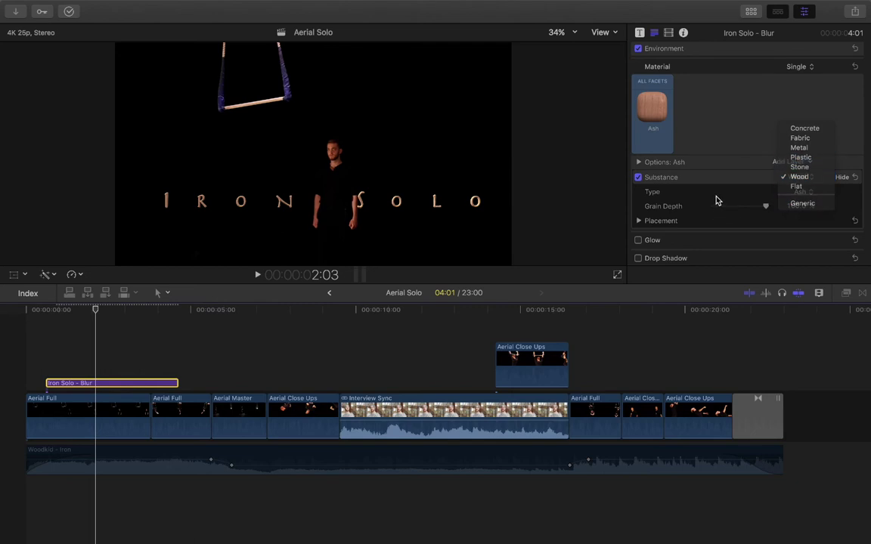
left_click(645, 225)
Step: Add a Scratches distress layer to the title's Ash material and check it with the playhead near 1:22
left_click(788, 163)
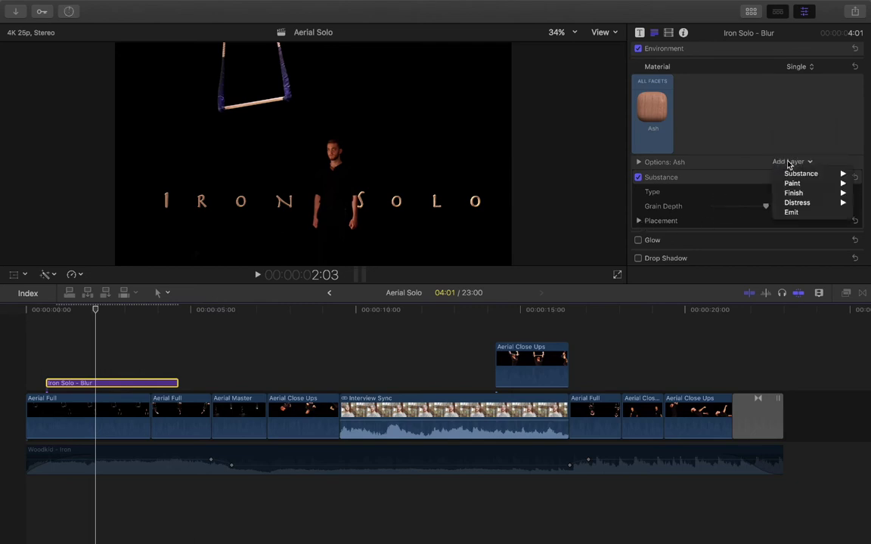
mouse_move(798, 204)
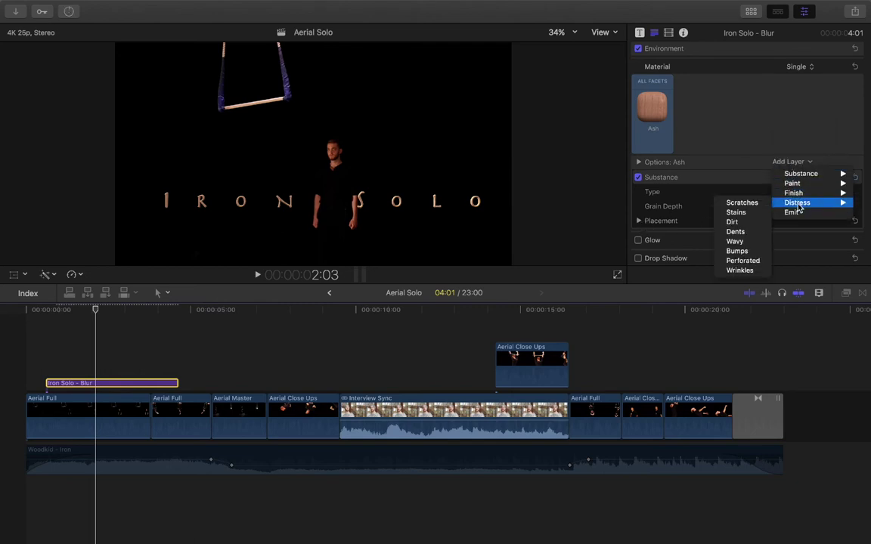
left_click(742, 205)
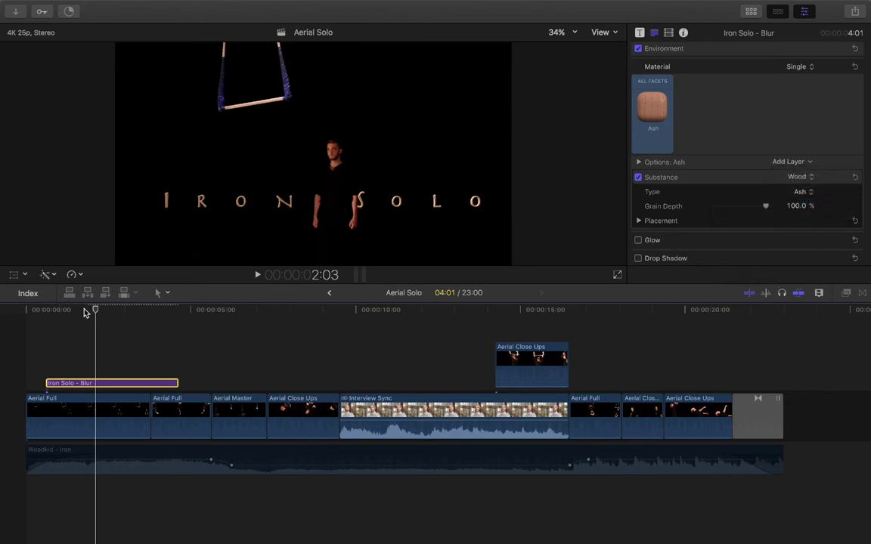
left_click_drag(74, 319, 88, 309)
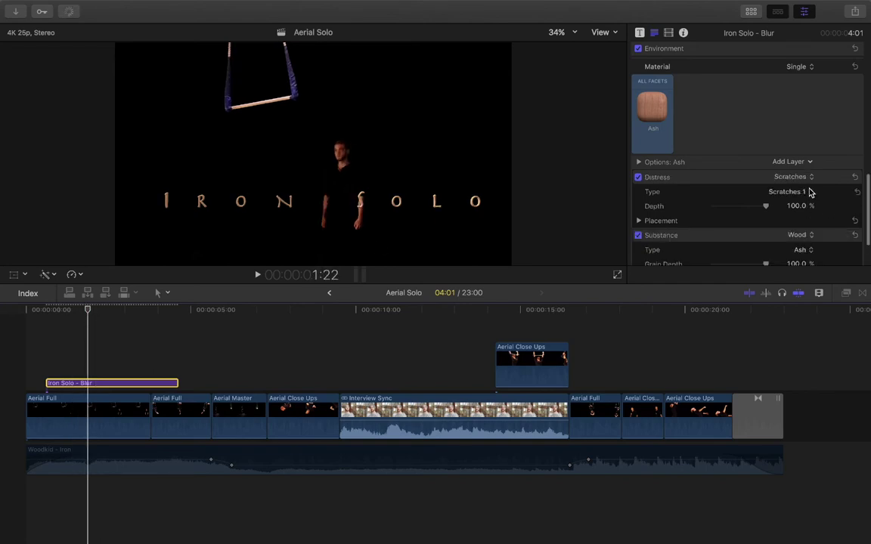
Step: Preview the finished title full screen from the start of the timeline, then leave full screen
left_click(19, 361)
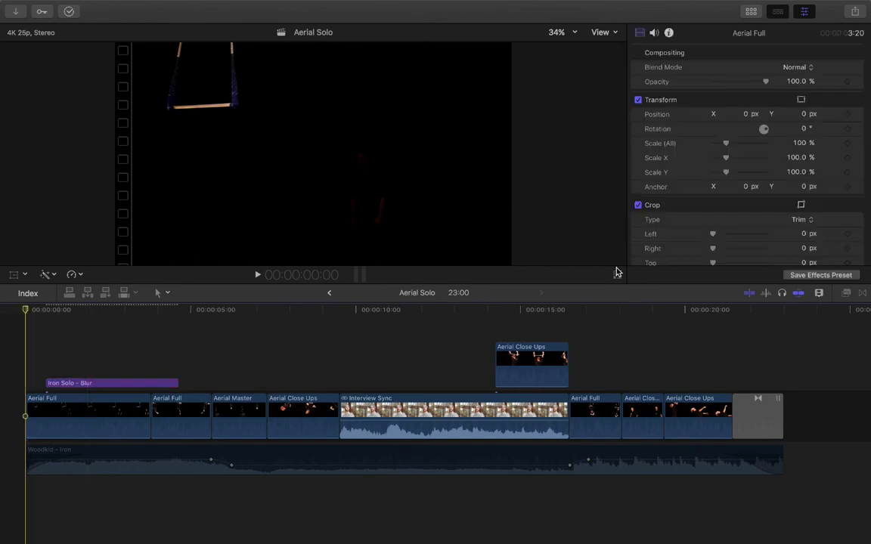
key("shift+super+f")
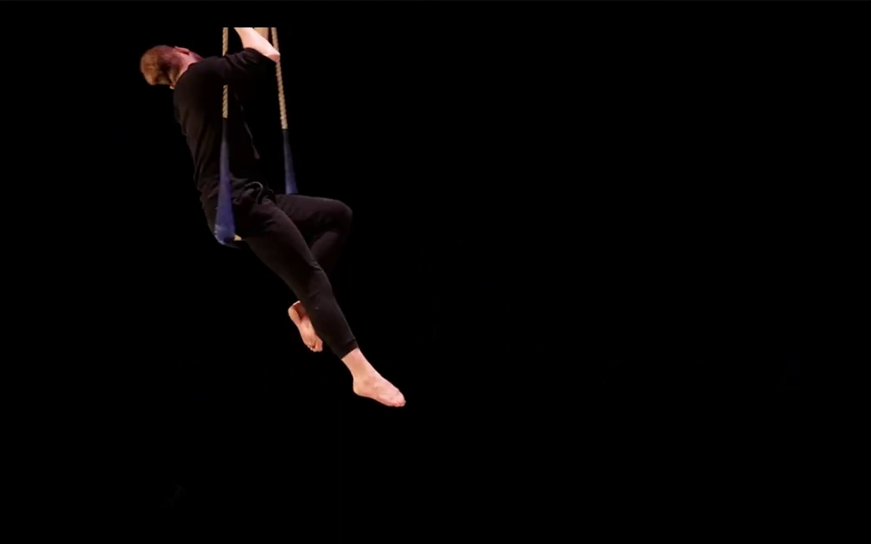
key("Escape")
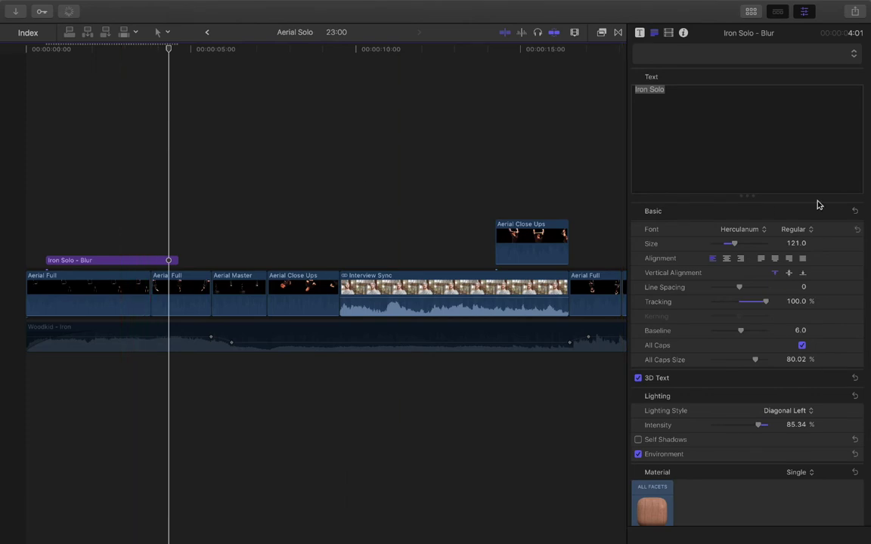
Step: Restore the workspace so that the titles browser, viewer, inspector and timeline are all shown
key("super+4")
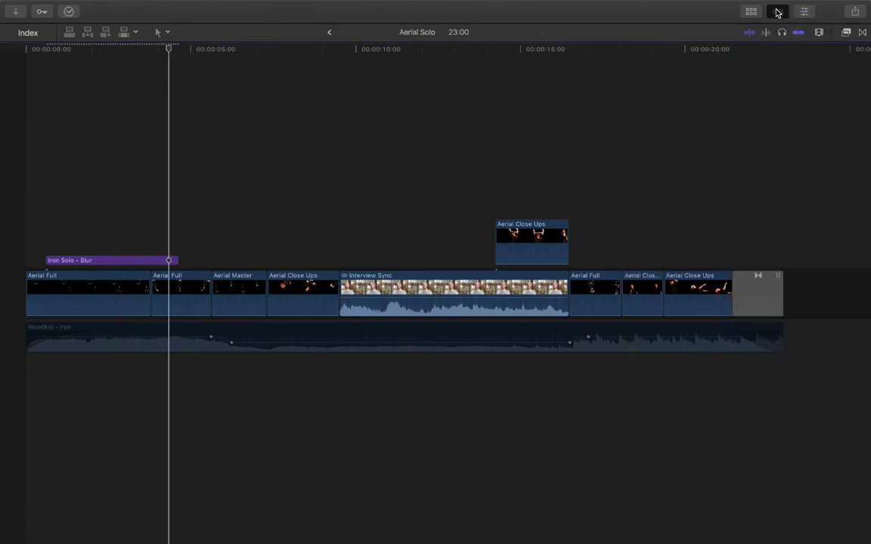
left_click(753, 11)
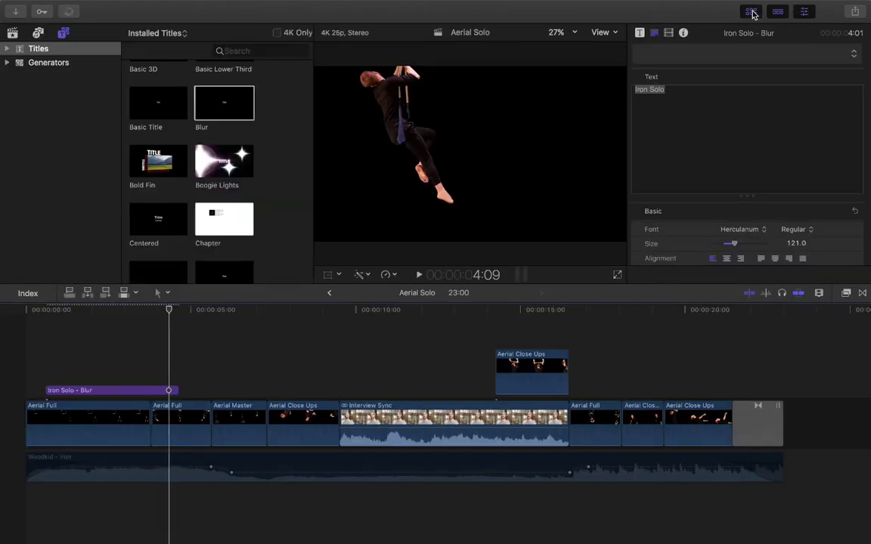
Step: Select the Iron Solo title with the playhead near 2:07, try a lower opacity and return it to 100%
left_click(101, 310)
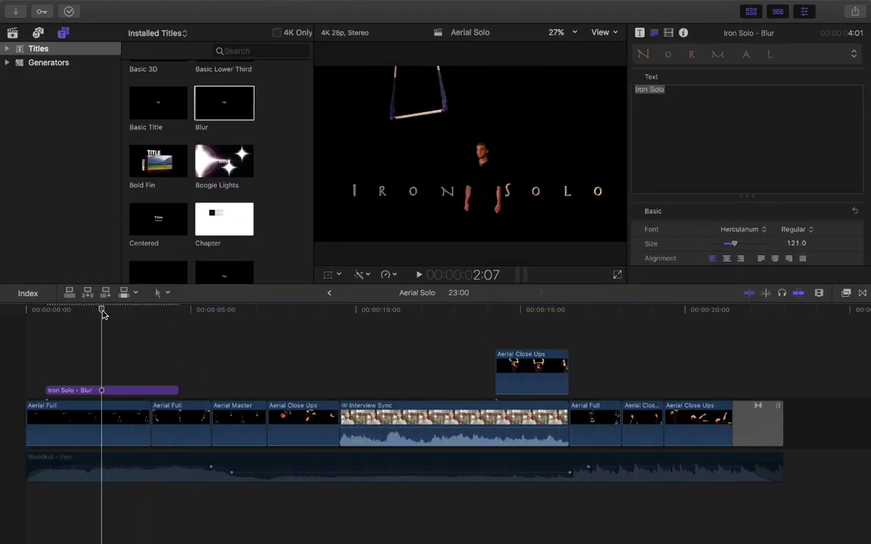
left_click(117, 391)
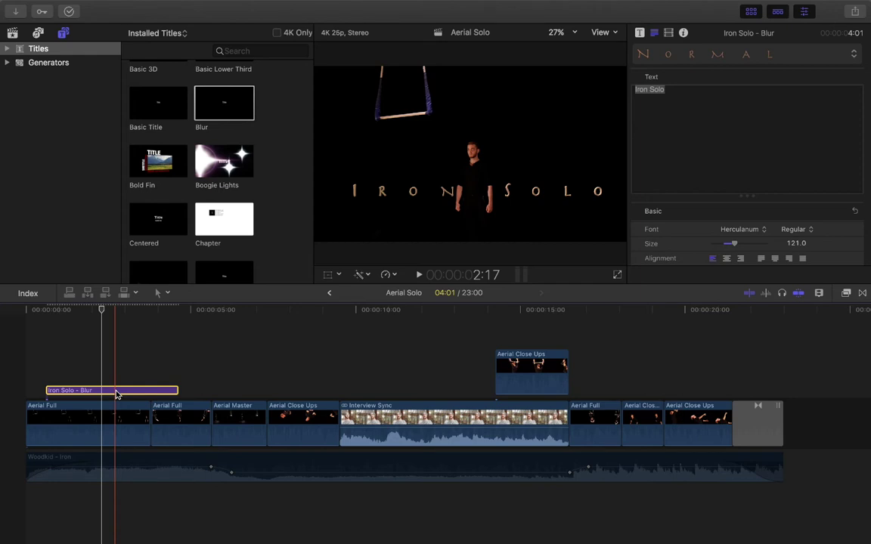
left_click(669, 33)
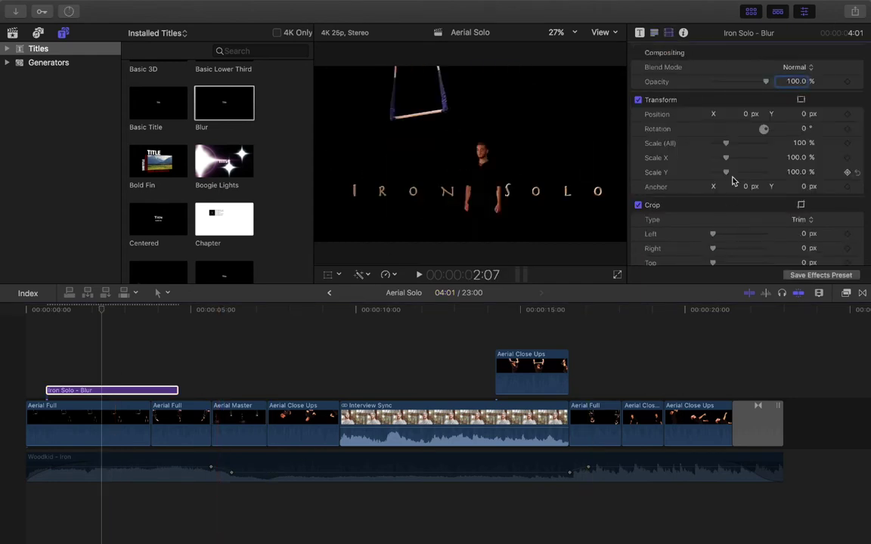
left_click(113, 390)
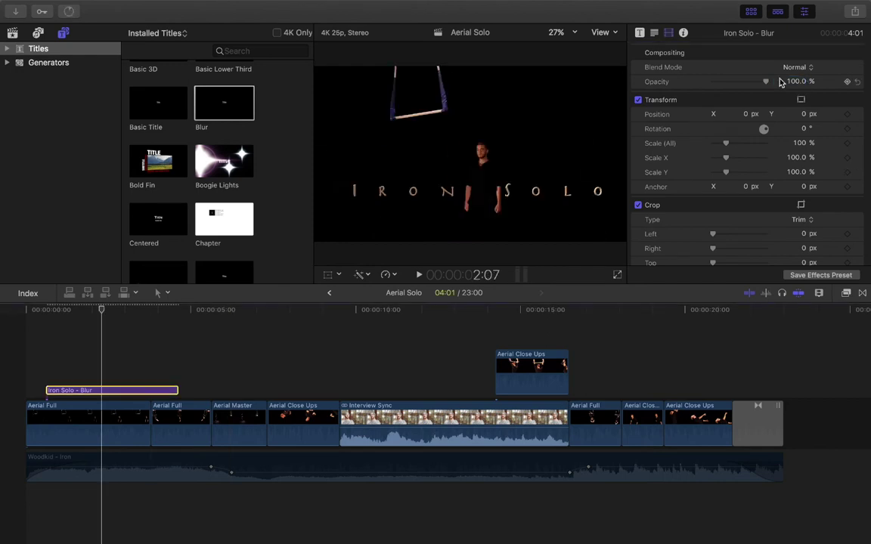
left_click_drag(766, 83, 739, 85)
left_click_drag(752, 87, 765, 83)
Step: Examine the Iron Solo title's Crop, Distort and Spatial Conform settings and its general clip information
scroll(723, 197, "down", 2)
scroll(724, 197, "down", 4)
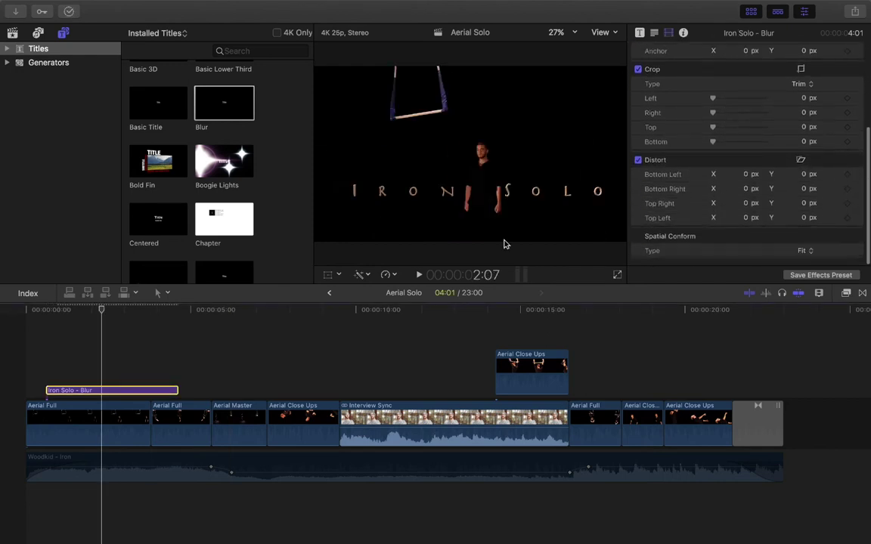
scroll(756, 170, "down", 1)
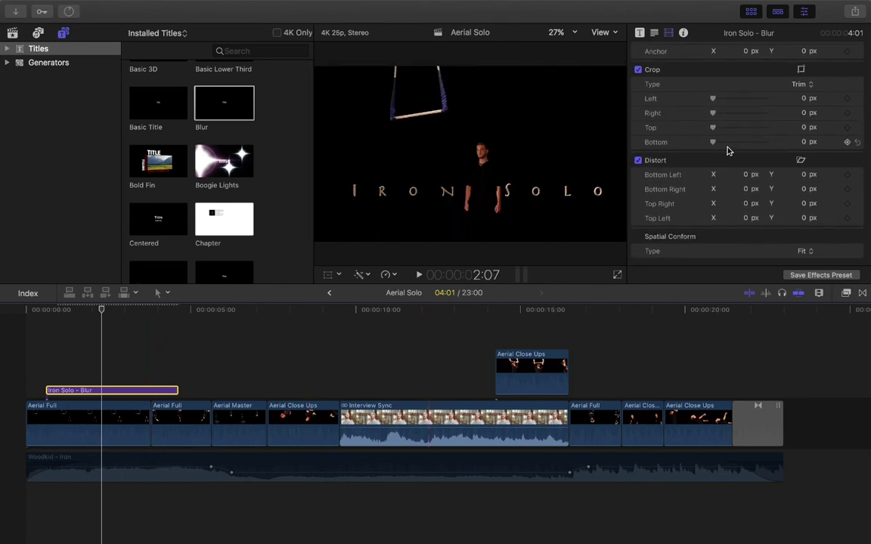
left_click(683, 33)
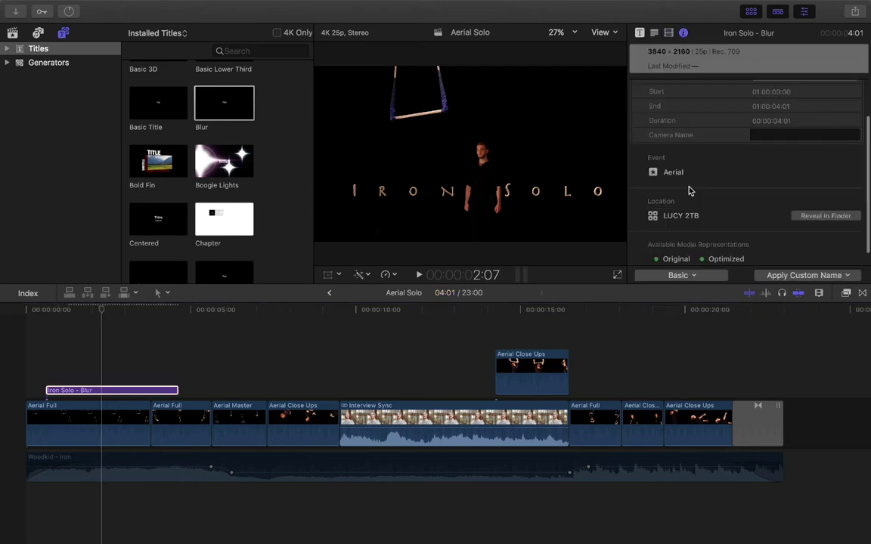
scroll(690, 188, "down", 1)
scroll(690, 188, "up", 3)
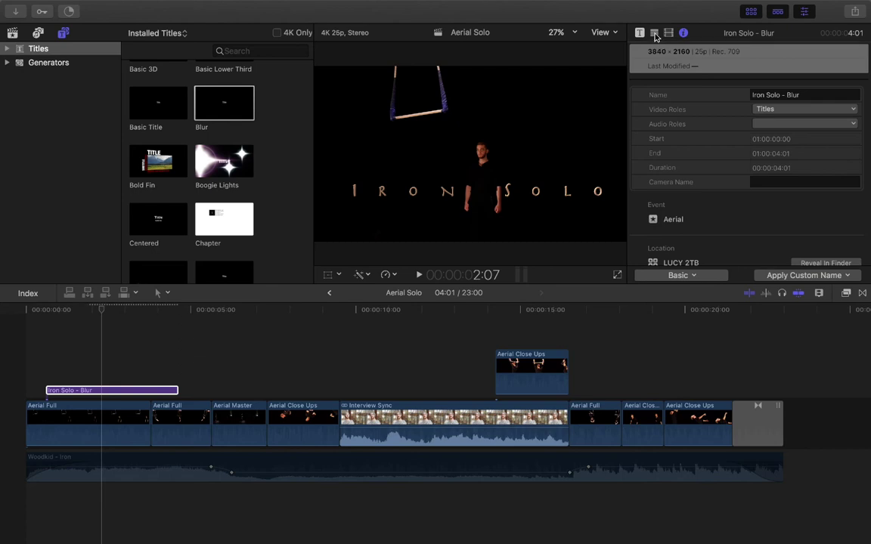
Step: Reselect the Iron Solo title with the playhead near 2:12 and preview the Assembler title among the installed titles
left_click(93, 335)
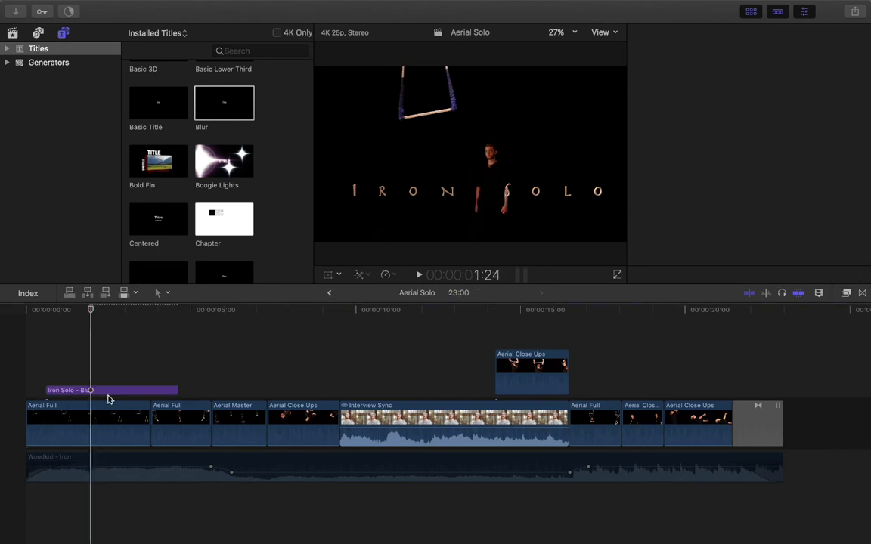
left_click(110, 391)
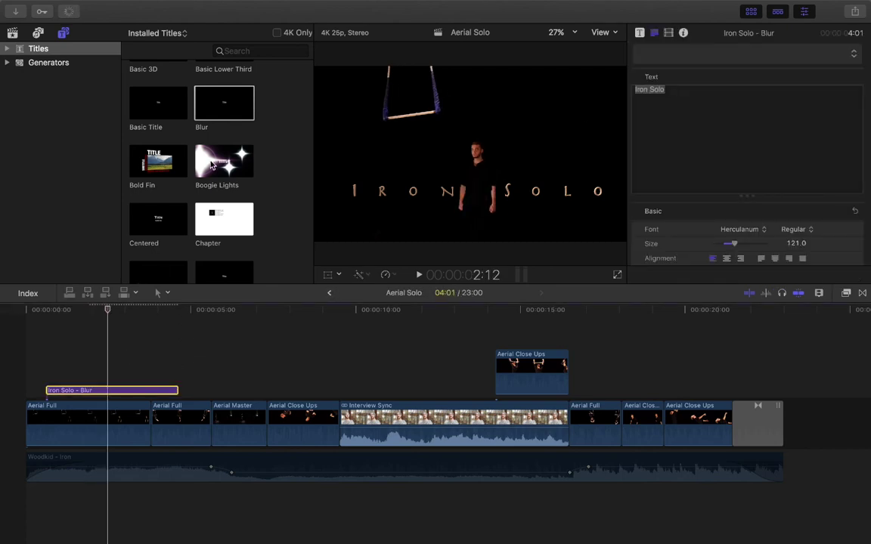
scroll(218, 153, "up", 3)
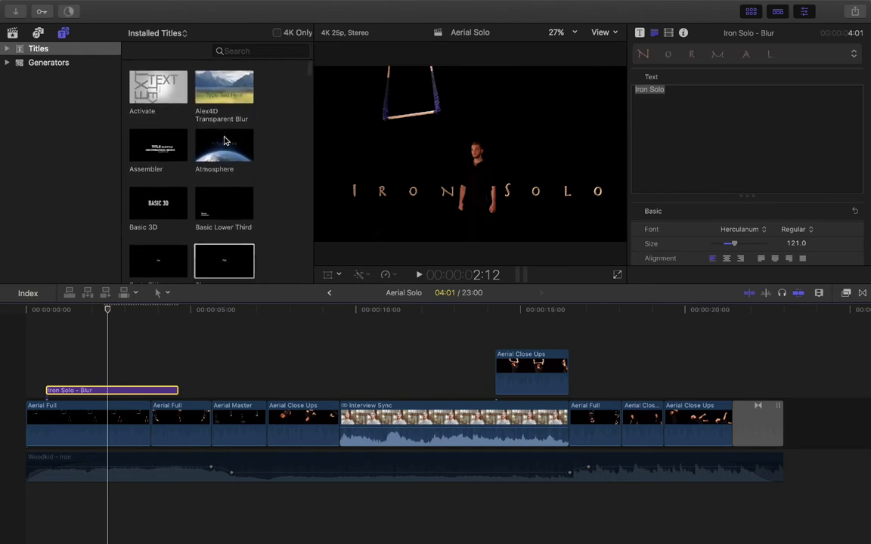
left_click(169, 156)
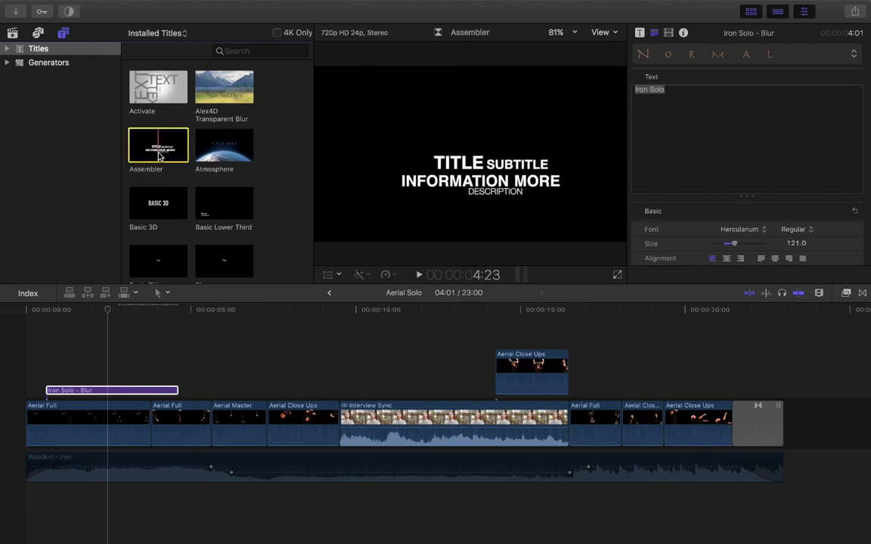
Step: Add the Ferris Wheel title to the timeline above the start of the Aerial Master clip
scroll(174, 235, "down", 5)
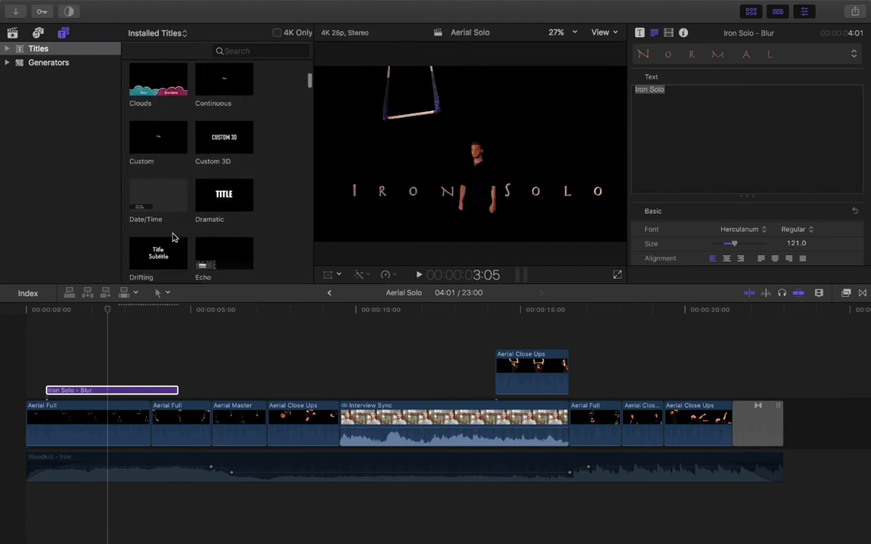
scroll(172, 237, "down", 4)
scroll(156, 185, "down", 3)
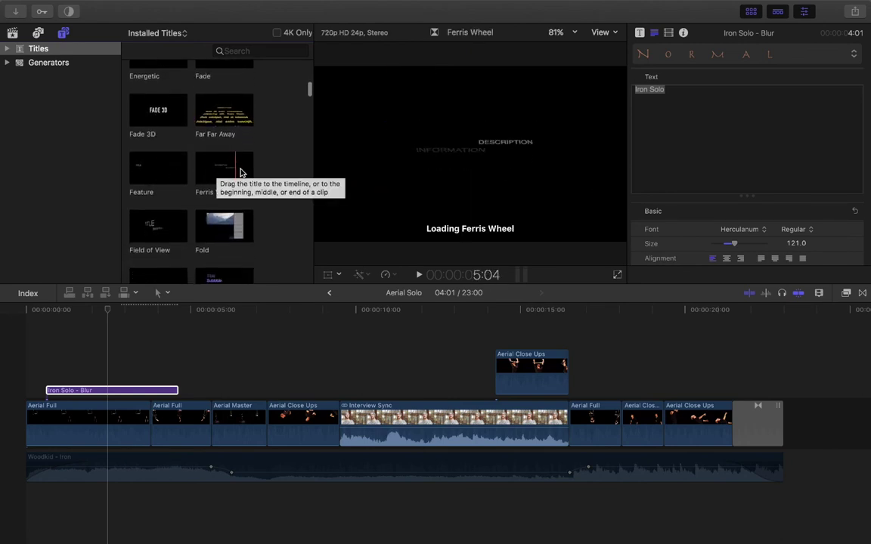
left_click(215, 175)
left_click_drag(216, 175, 214, 367)
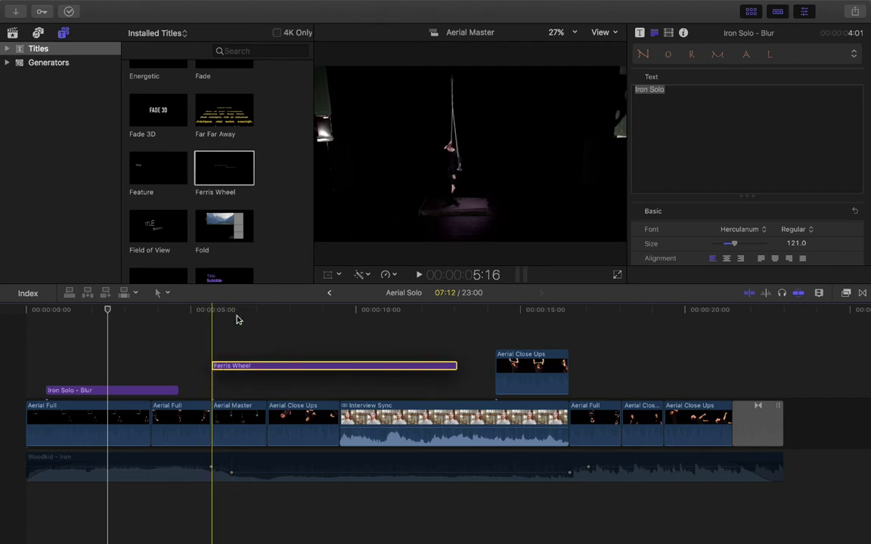
Step: Shorten the Ferris Wheel title to 3:22 so it ends where the Interview Sync clip begins
left_click(232, 311)
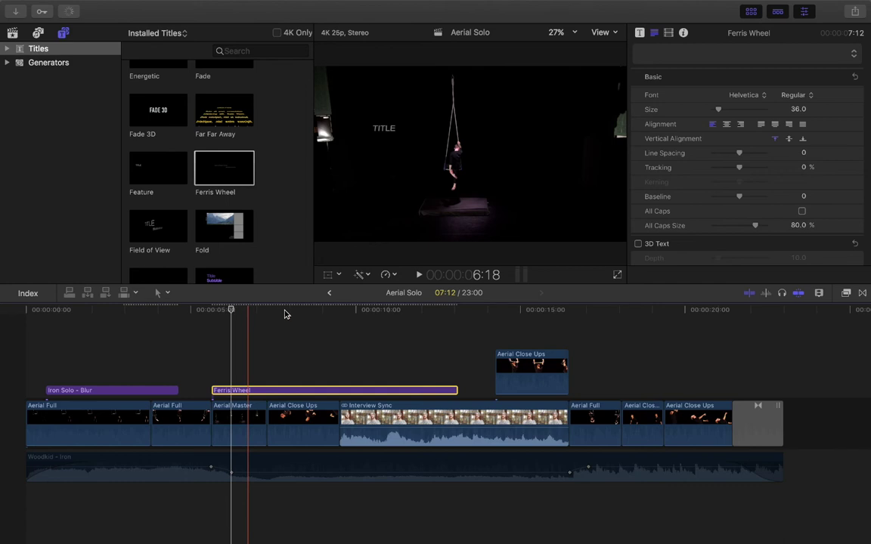
left_click(269, 310)
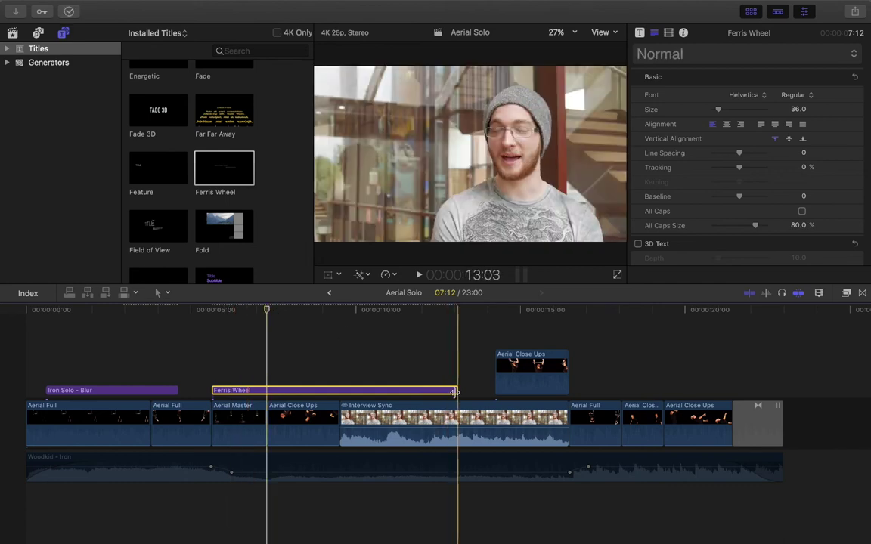
left_click_drag(457, 390, 337, 398)
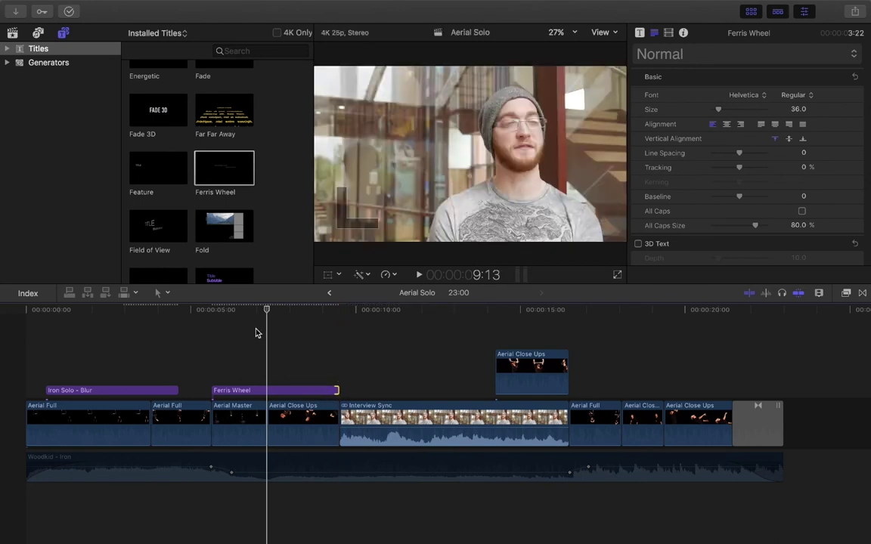
Step: Scrub the Ferris Wheel title from 6:12 to 8:00 and try to reposition its INFORMATION line
left_click(241, 315)
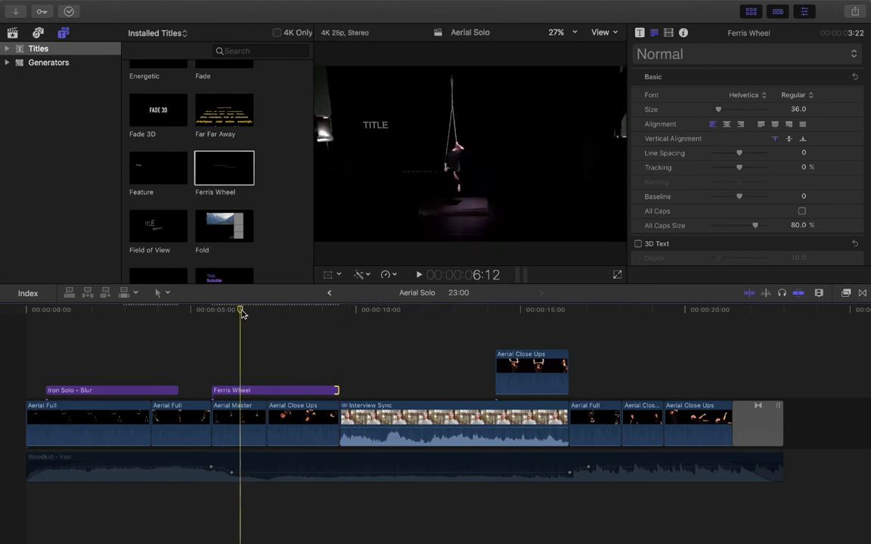
left_click_drag(242, 317, 292, 313)
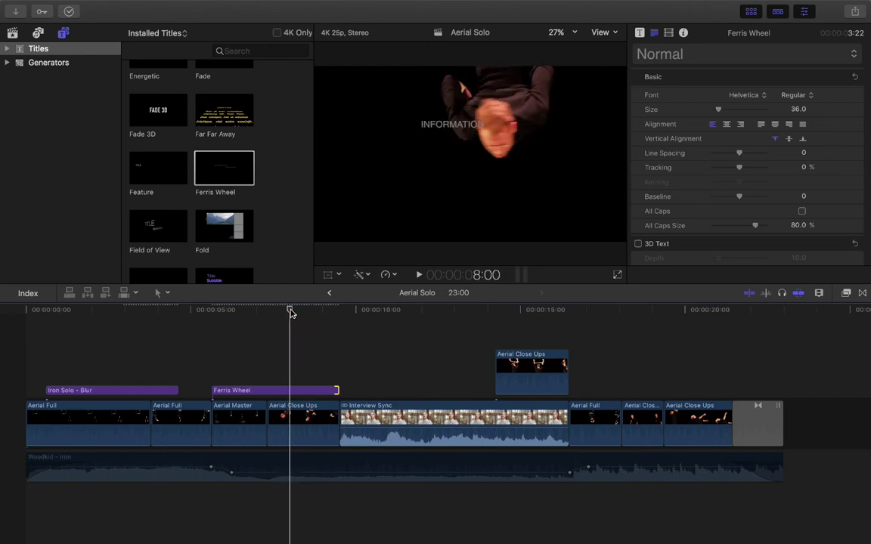
double_click(437, 125)
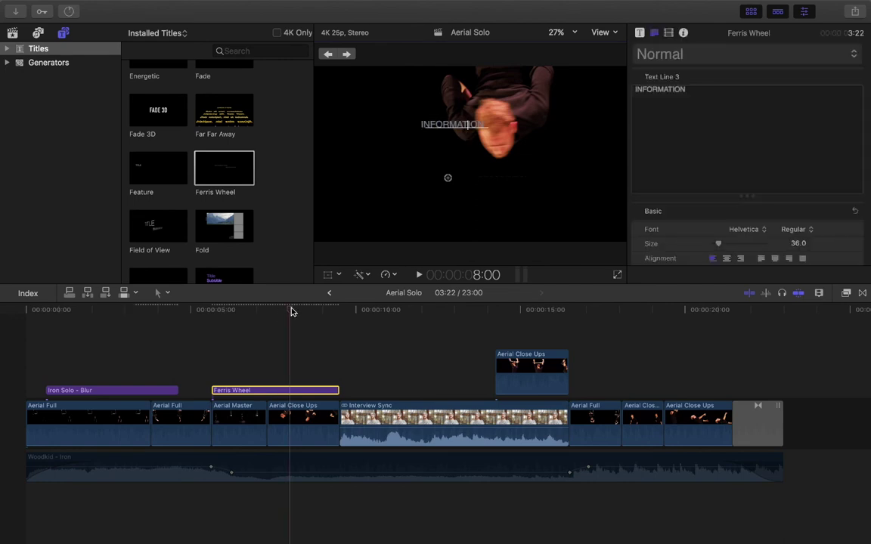
left_click_drag(464, 126, 423, 125)
left_click_drag(412, 158, 404, 159)
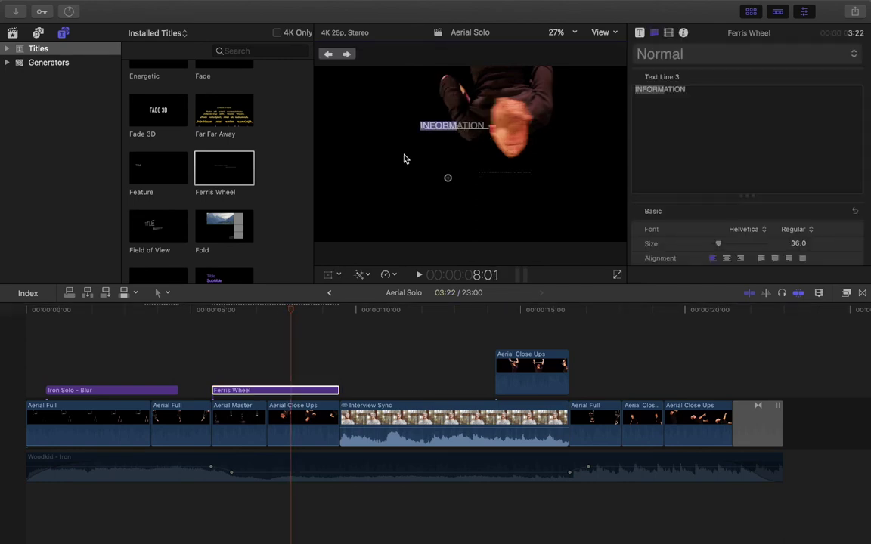
left_click(351, 383)
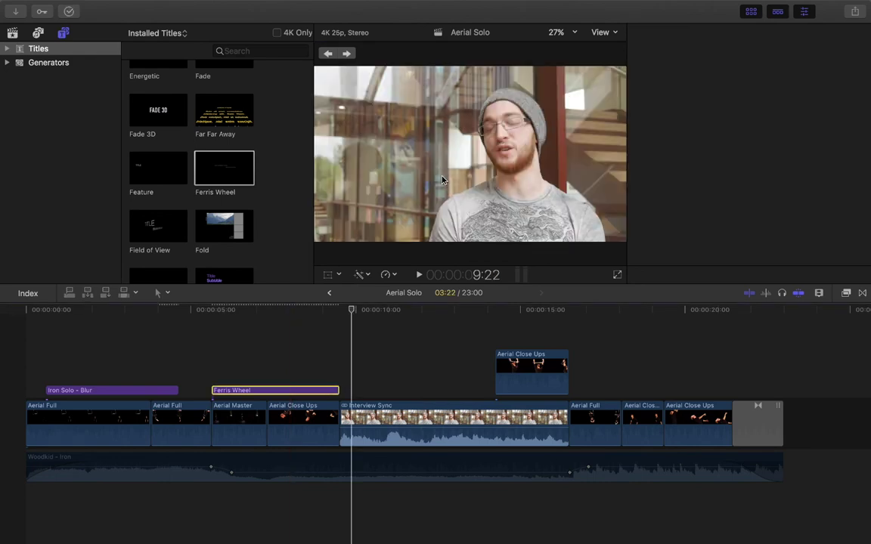
Step: Move the Ferris Wheel title's INFORMATION line lower in the frame, to about X -95 px, Y -253 px
left_click(304, 310)
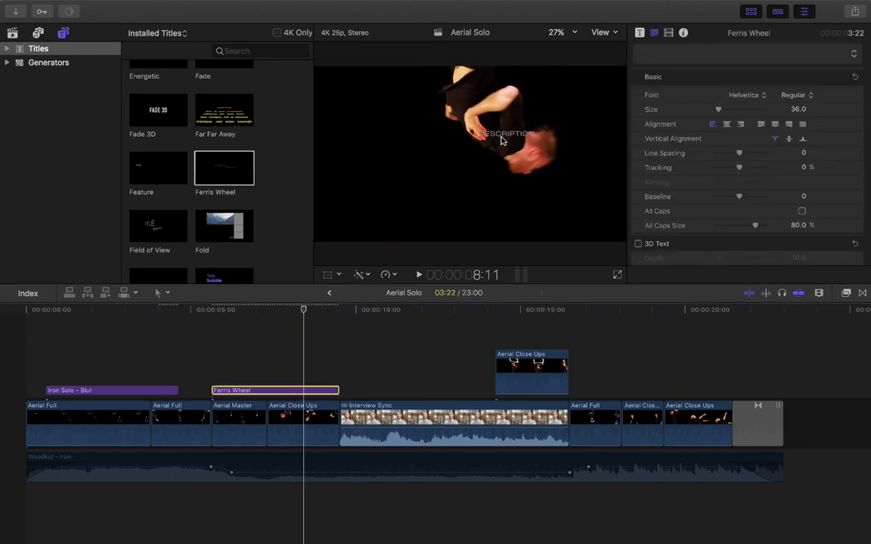
left_click(501, 140)
left_click(292, 309)
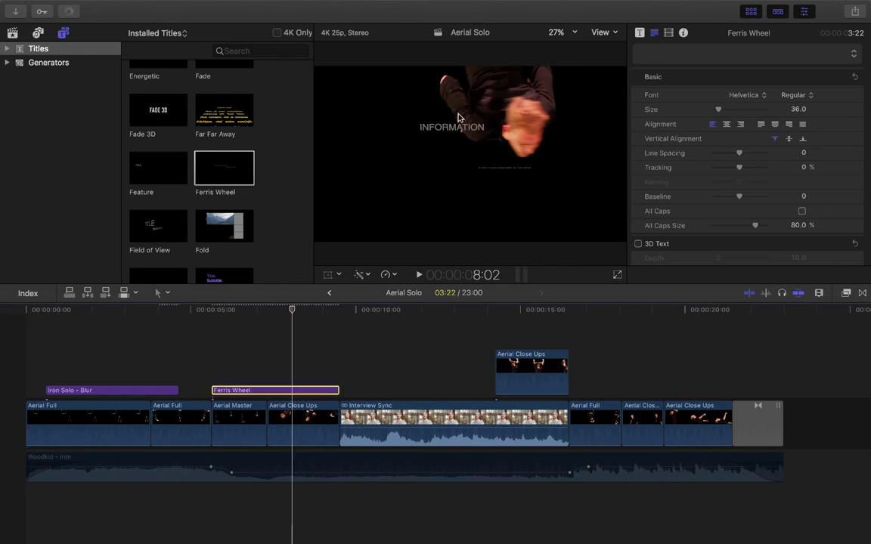
left_click(453, 130)
double_click(446, 128)
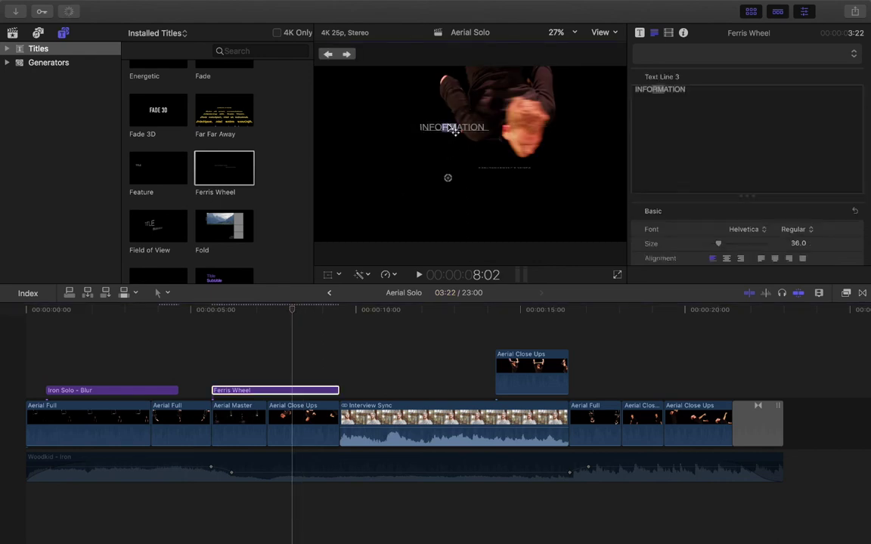
key("Left")
key("Left")
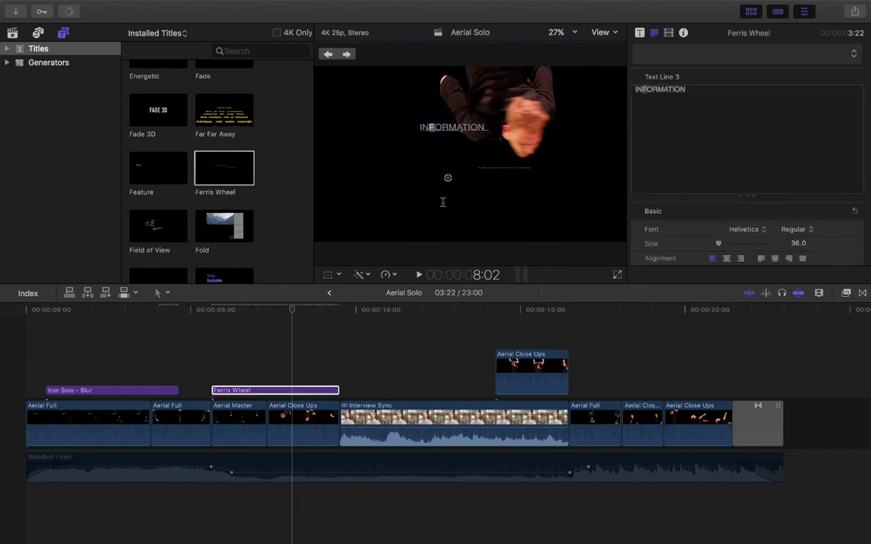
left_click_drag(439, 206, 447, 175)
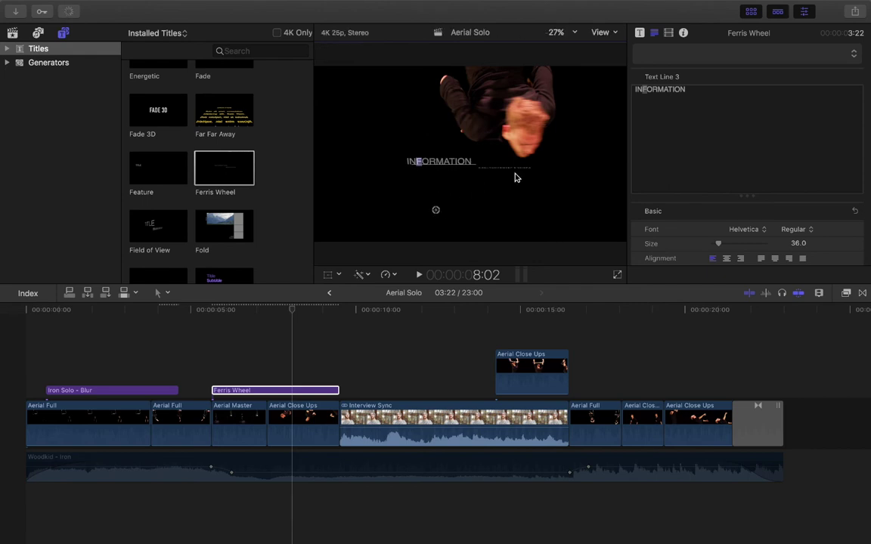
left_click(310, 309)
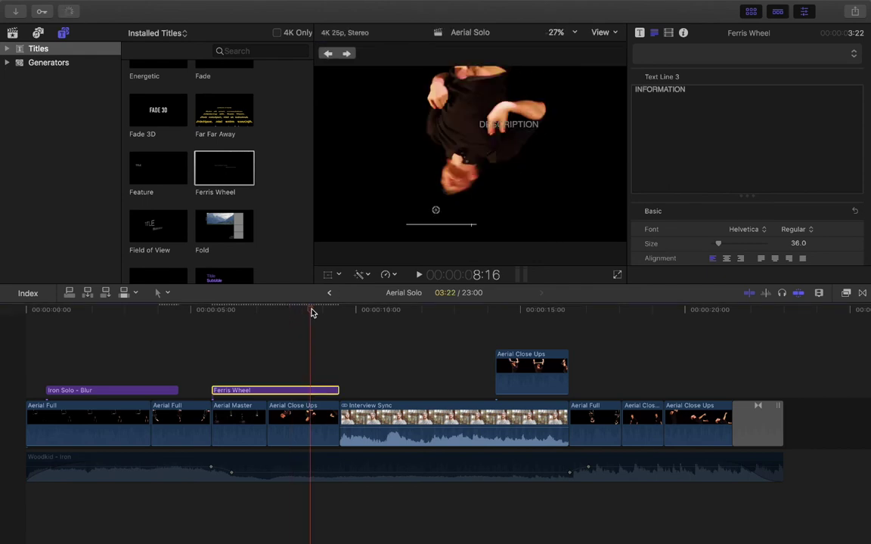
mouse_move(437, 212)
left_mouse_down()
mouse_move(467, 227)
mouse_move(450, 218)
left_mouse_up()
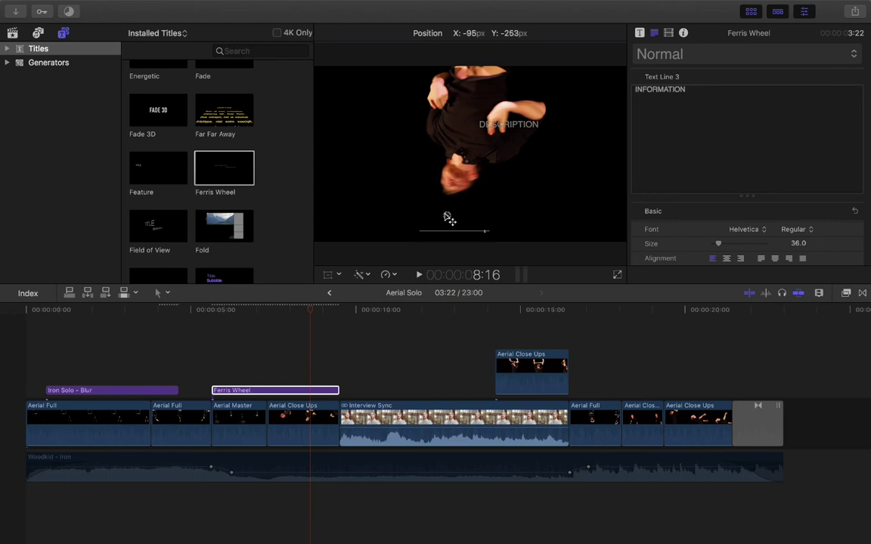
Step: Move the title's DESCRIPTION line down and to the right of its original place in the frame
double_click(511, 119)
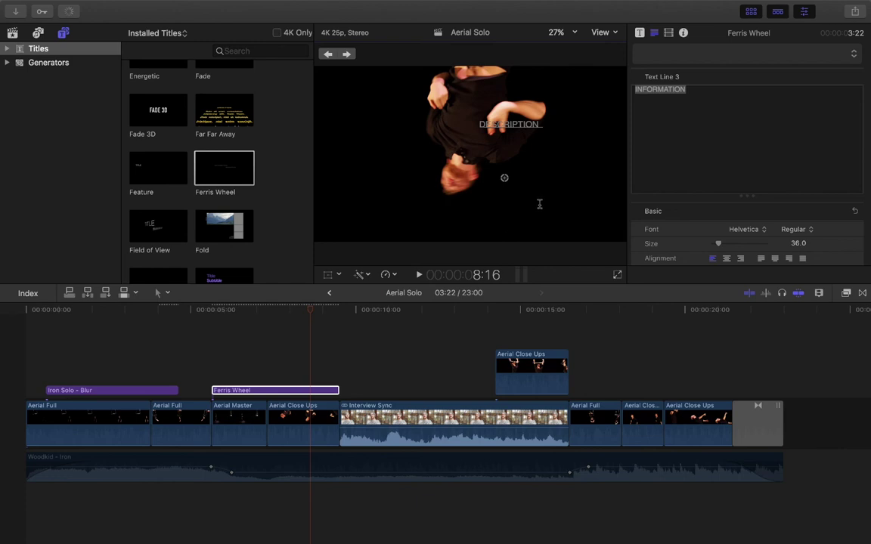
key("Tab")
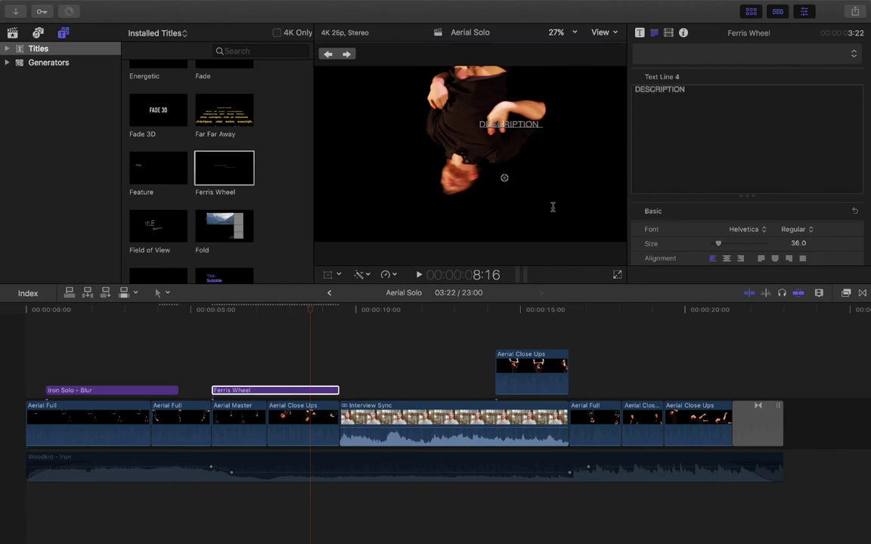
left_click_drag(504, 180, 537, 211)
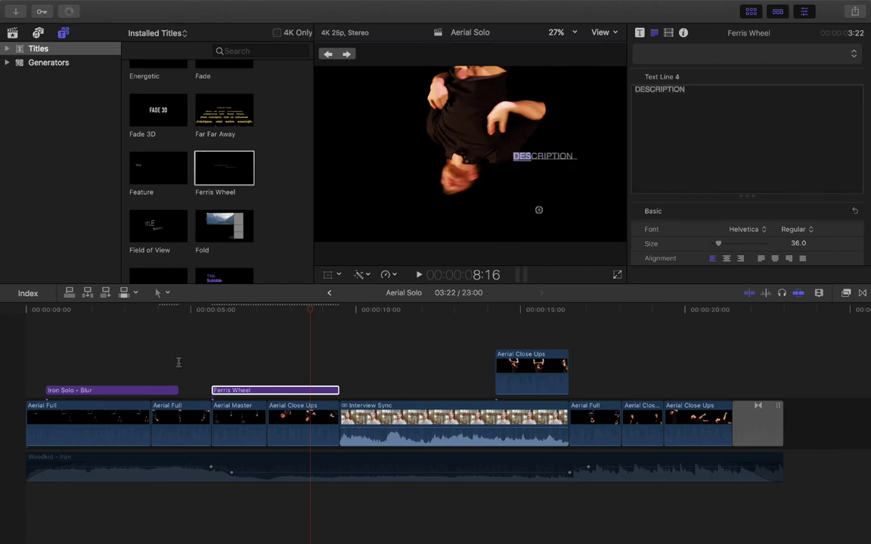
Step: Play the timeline from just before the Ferris Wheel title to its end, then skim through the repositioned text lines
left_click(201, 310)
key("space")
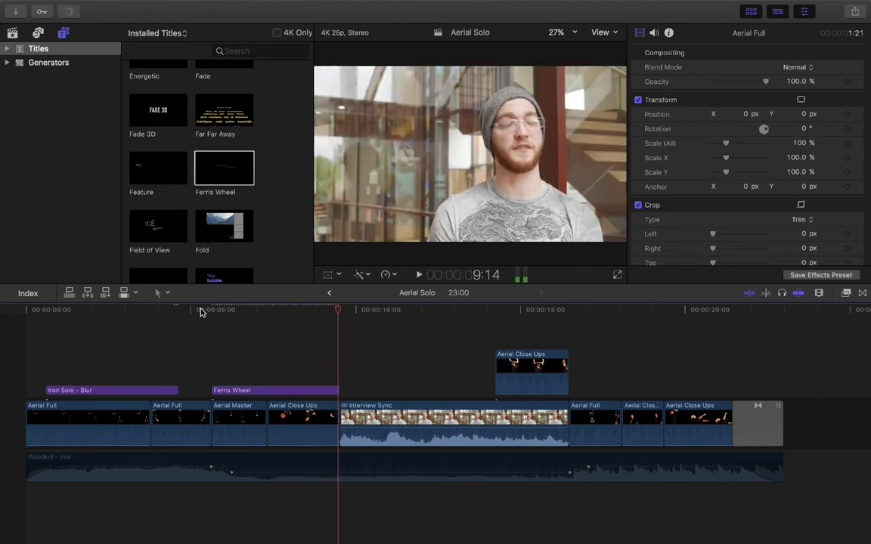
key("space")
left_click(230, 316)
left_click(249, 390)
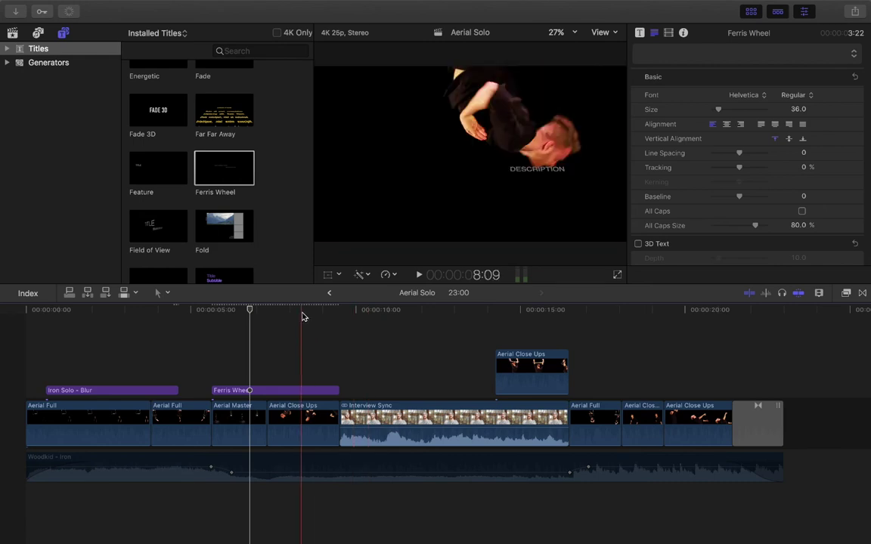
Step: Delete the Ferris Wheel title from the timeline
left_click(302, 314)
left_click(241, 391)
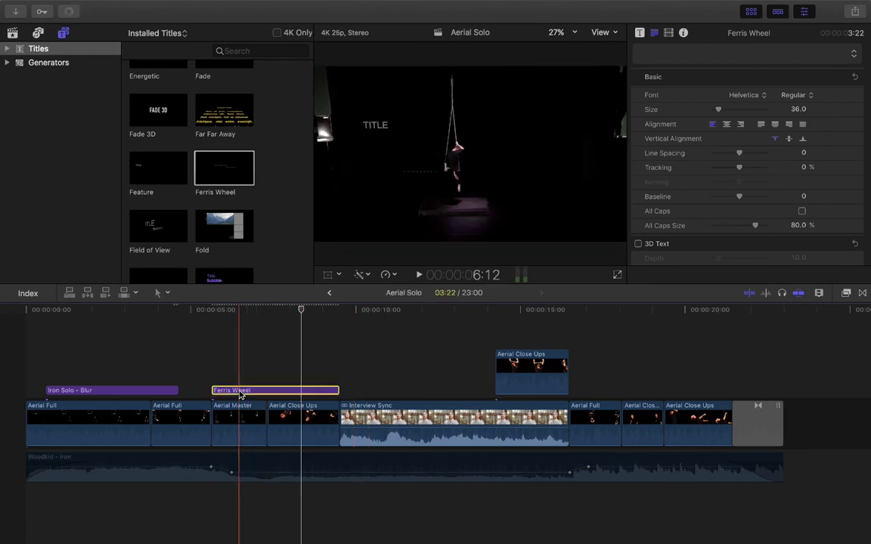
key("Delete")
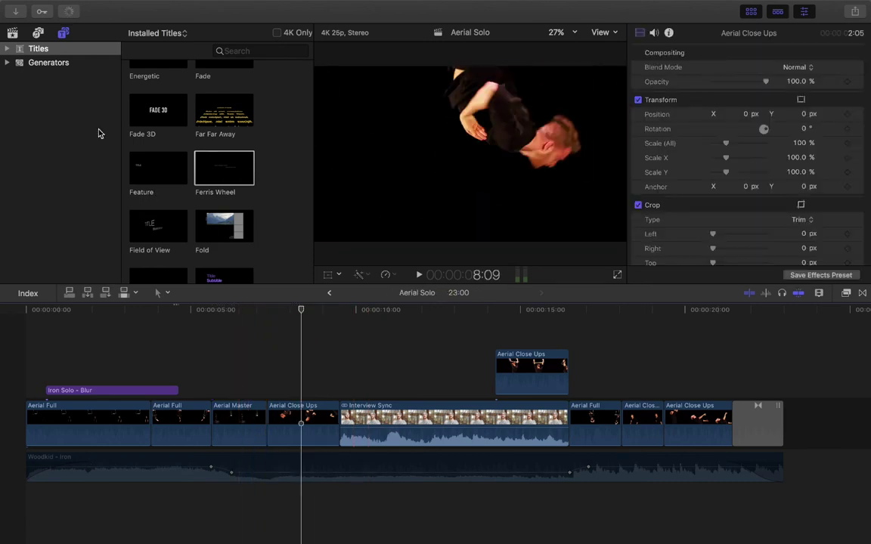
Step: Expand the Titles library, look through its categories from 3D to Lower Thirds, and preview the Gradient - Center and Formal lower thirds
left_click(8, 49)
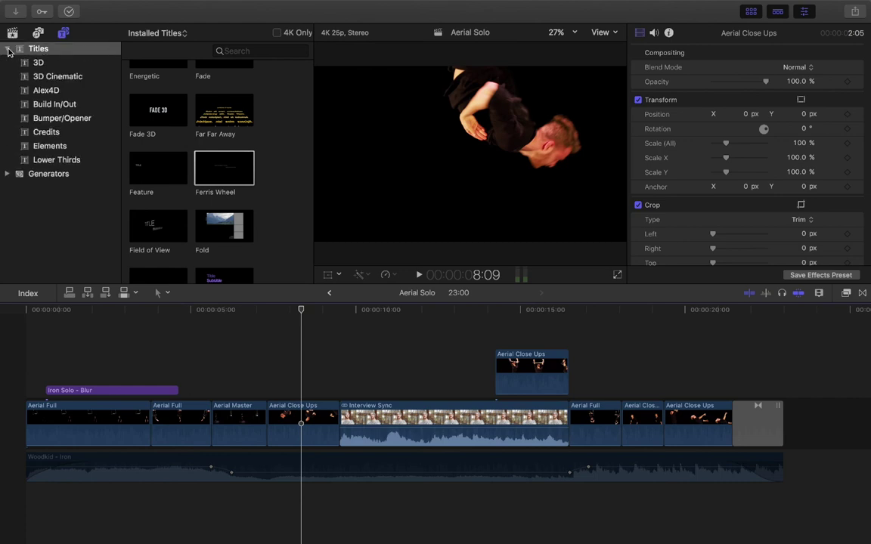
left_click(48, 65)
left_click(54, 78)
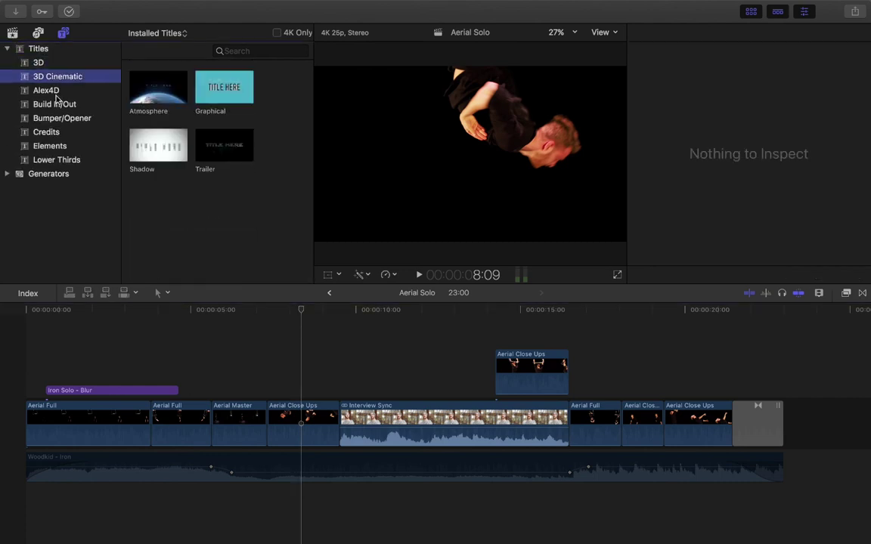
left_click(56, 91)
left_click(65, 117)
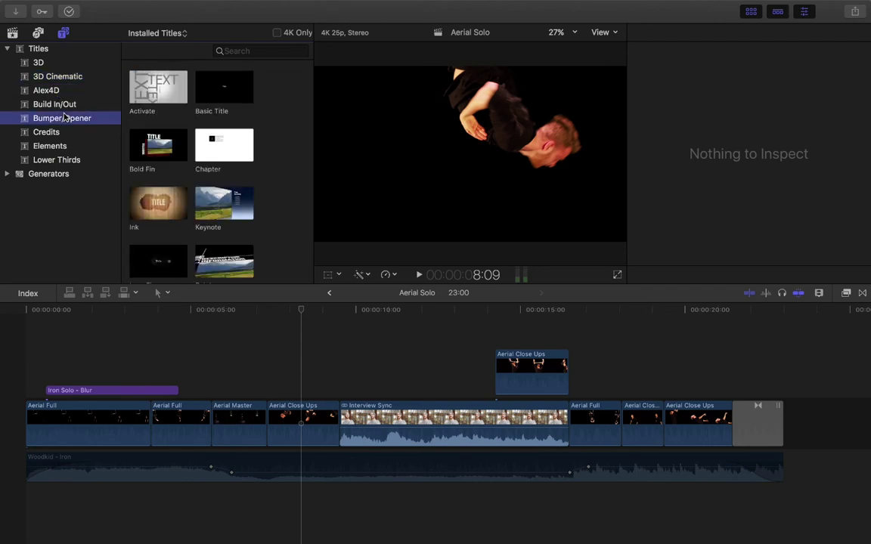
left_click(55, 133)
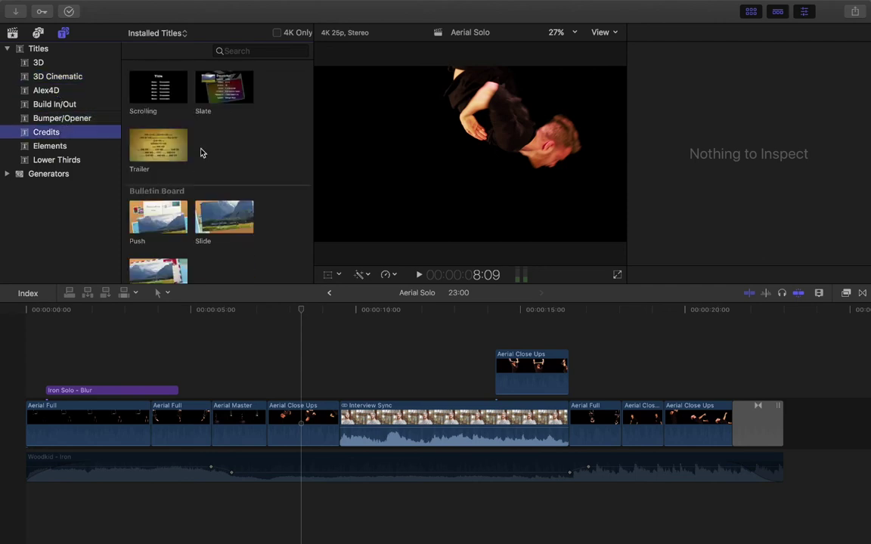
left_click(76, 146)
left_click(76, 161)
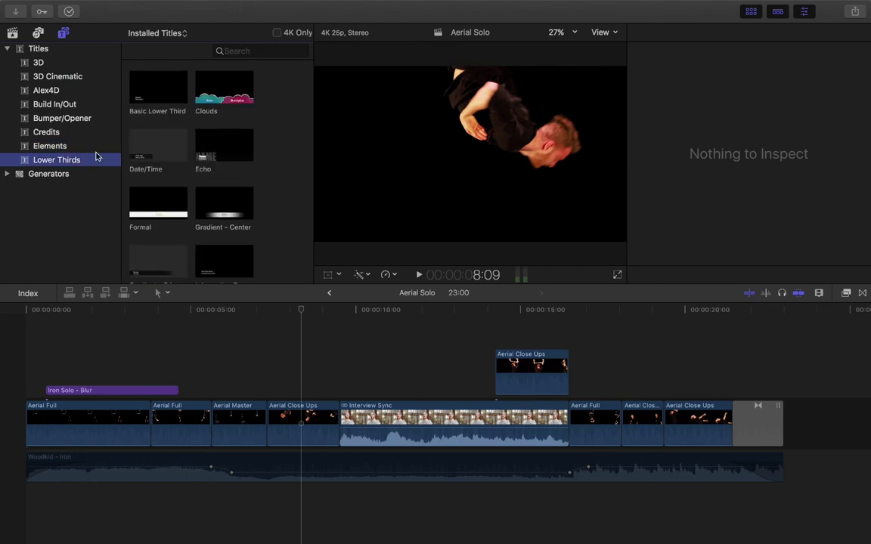
left_click(229, 201)
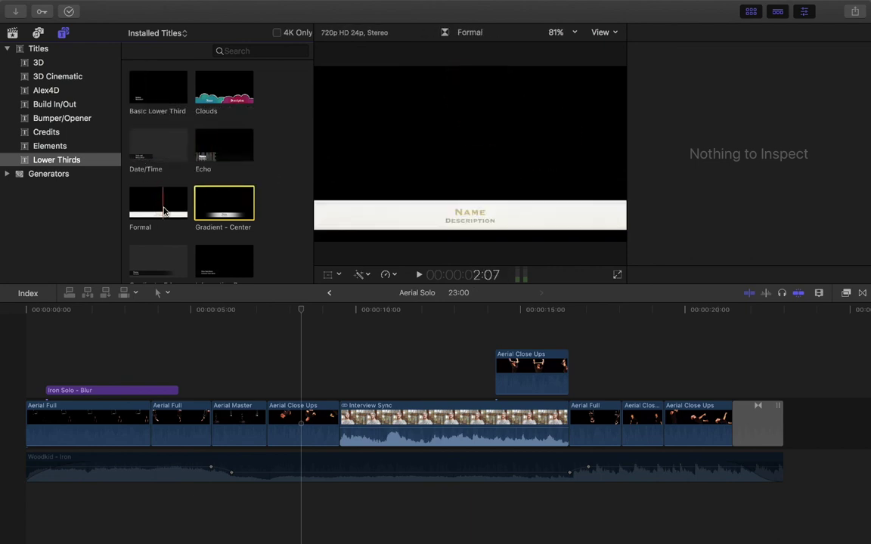
Step: Examine the Credits, Build In/Out, Bumper/Opener and 3D Cinematic titles, previewing Chapter, Basic Title, Atmosphere, Graphical and Trailer
left_click(47, 133)
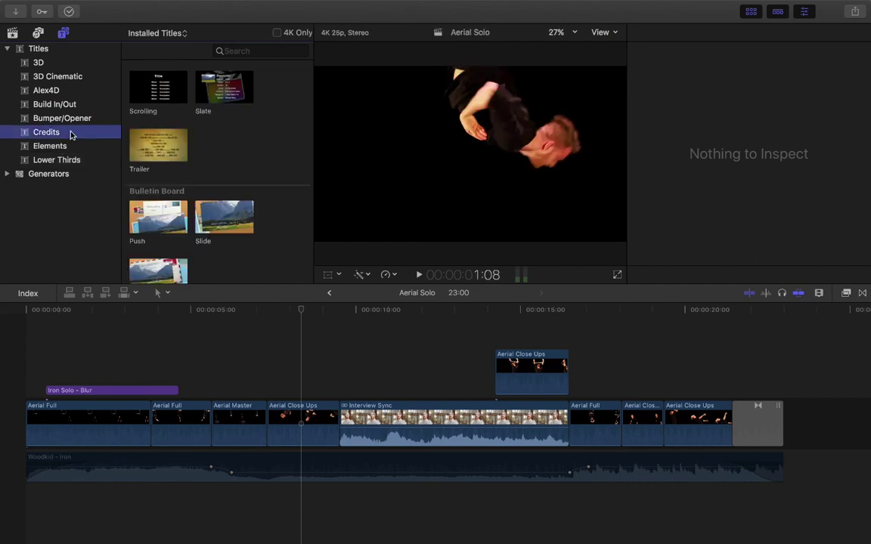
left_click(50, 105)
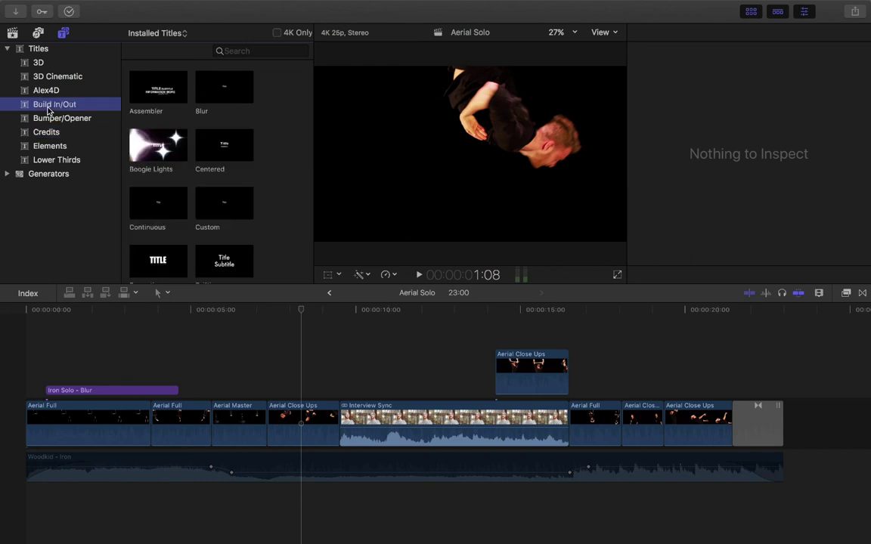
left_click(305, 366)
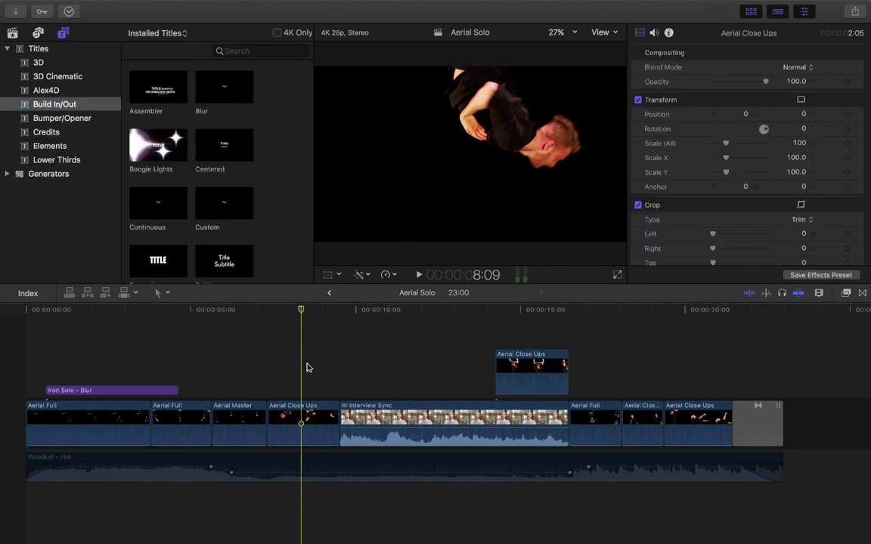
left_click(53, 120)
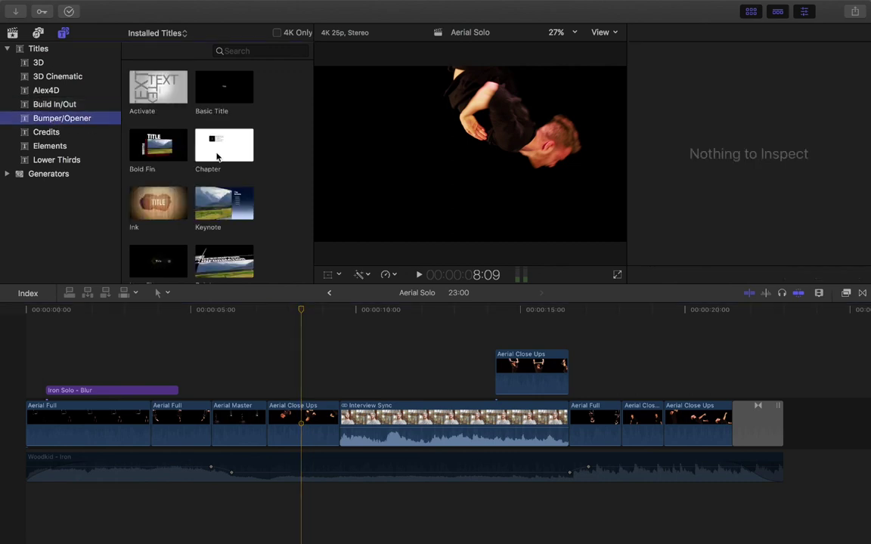
scroll(208, 186, "down", 8)
scroll(208, 184, "up", 10)
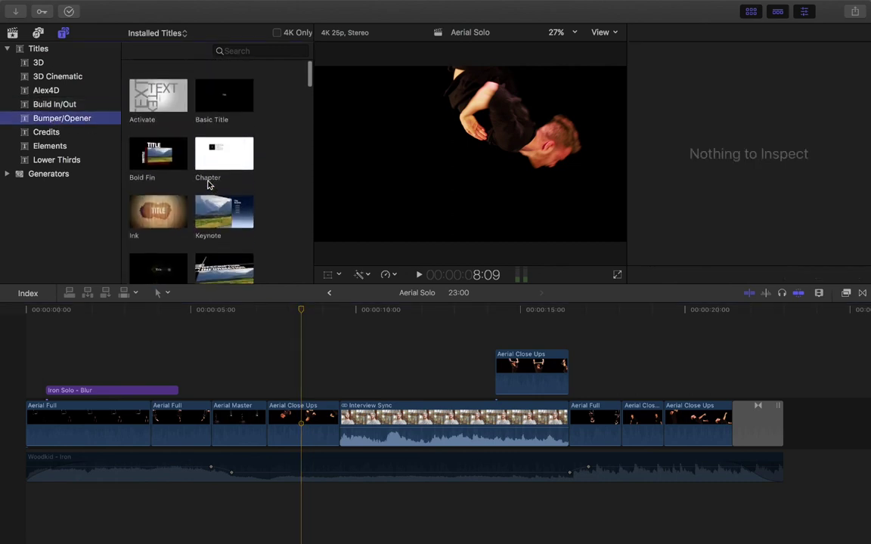
left_click(242, 140)
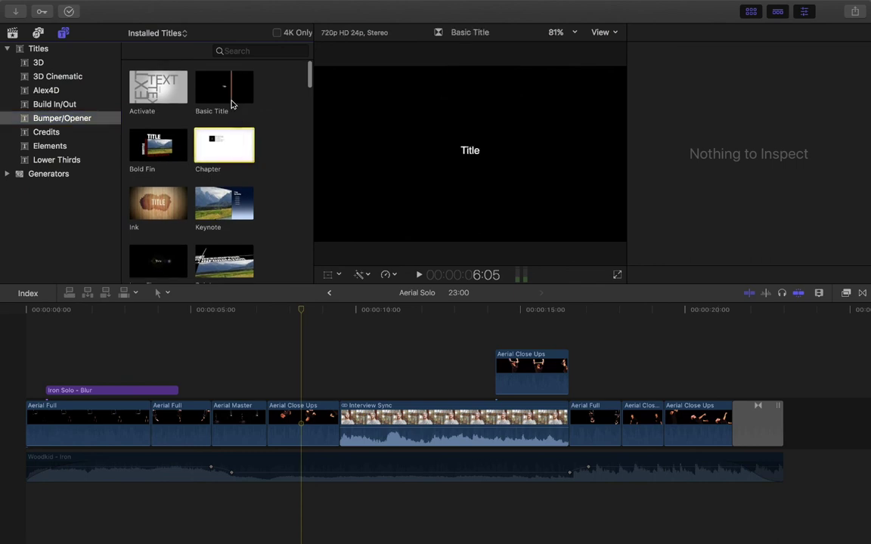
left_click(39, 78)
left_click(169, 107)
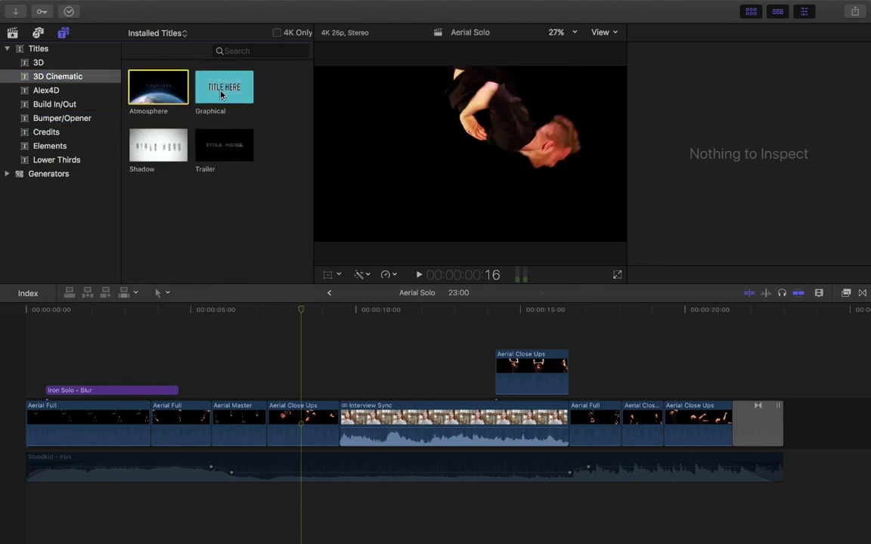
left_click(230, 105)
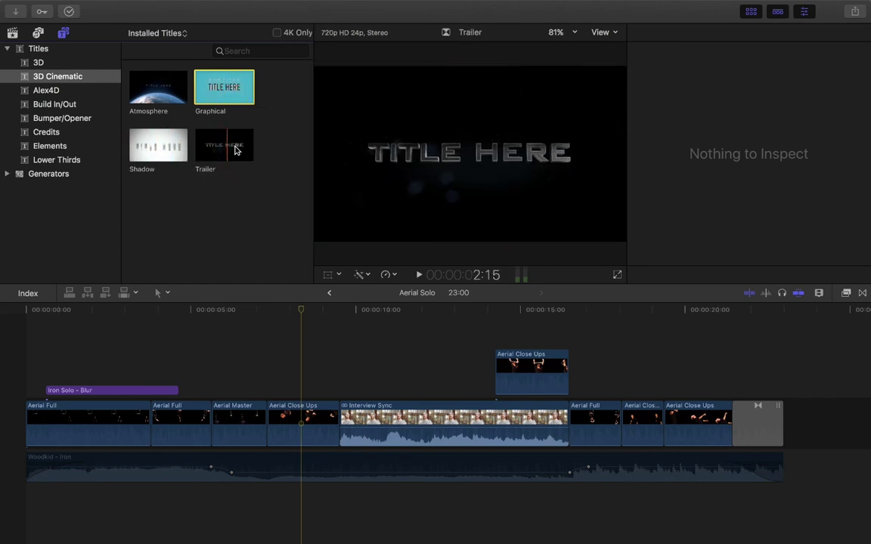
Step: Add the 3D Cinematic Shadow title above the Aerial Master clip and turn off its background
left_click_drag(156, 147, 251, 335)
left_click(295, 311)
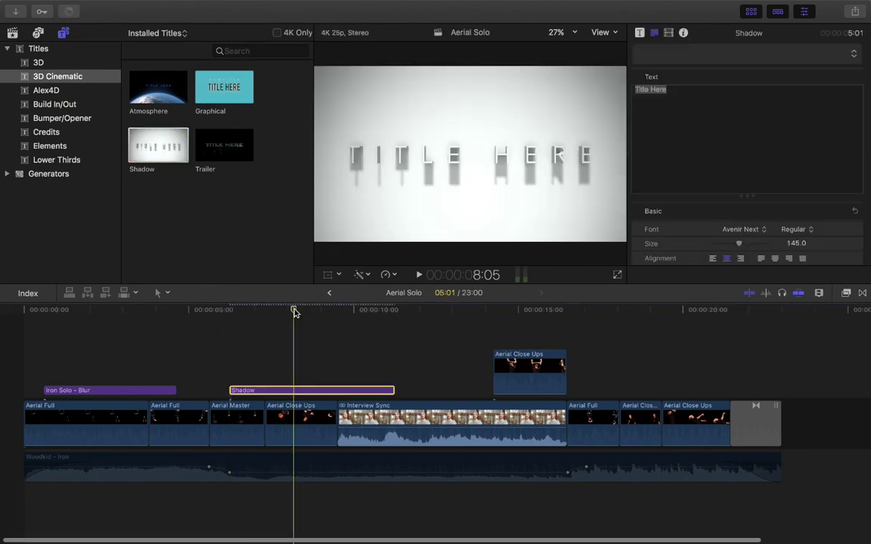
left_click(640, 33)
left_click(803, 125)
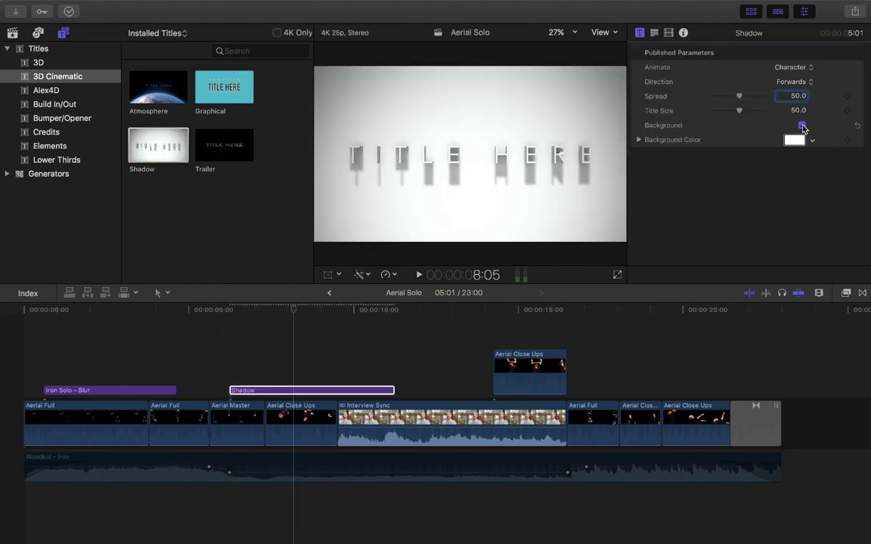
key("super+z")
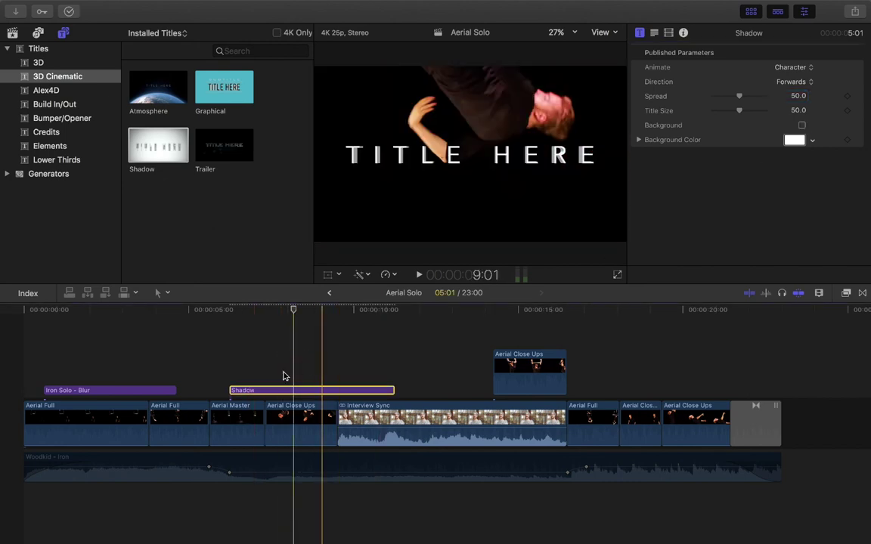
Step: View the Shadow title over the footage at 7:08 and delete it from the timeline
left_click(265, 399)
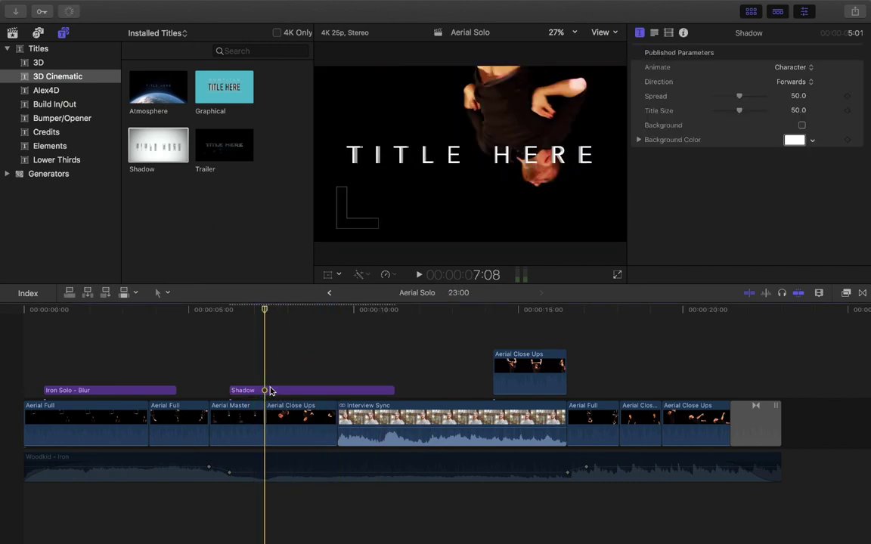
left_click(270, 391)
key("Delete")
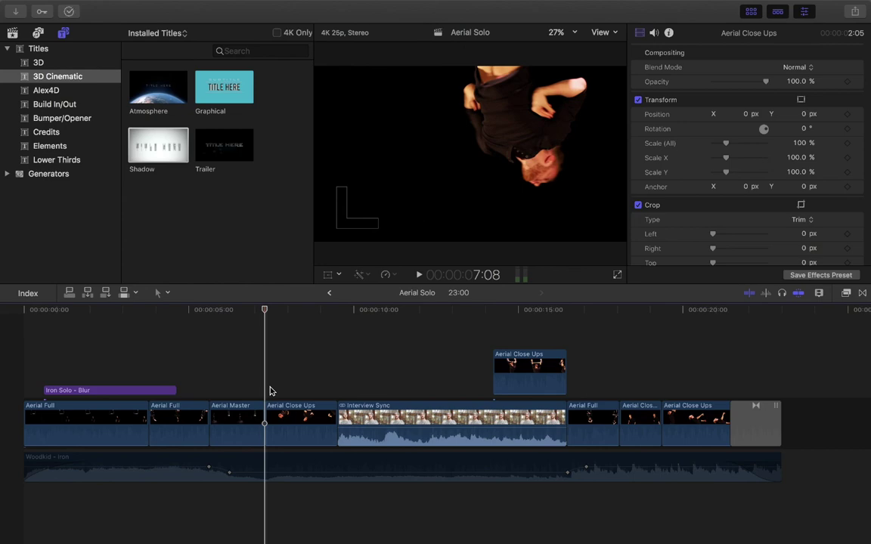
Step: Select the Iron Solo title in the timeline
left_click(101, 389)
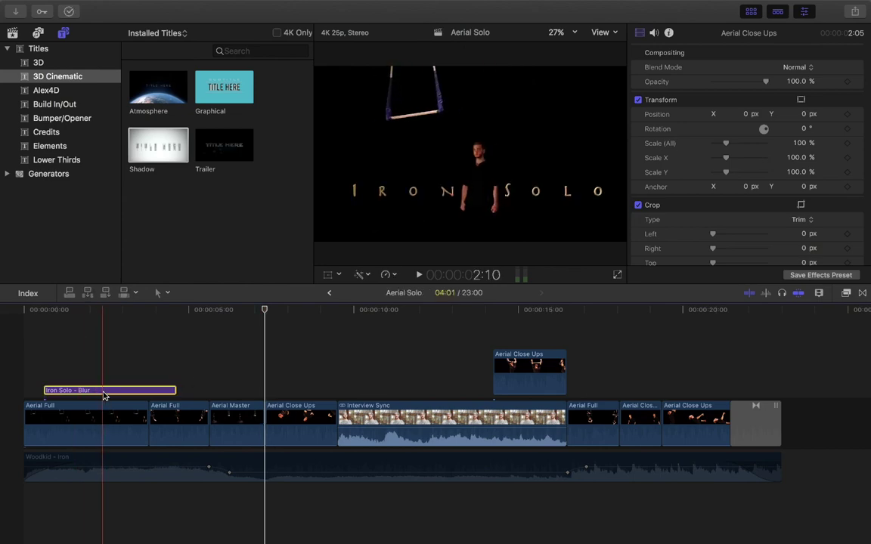